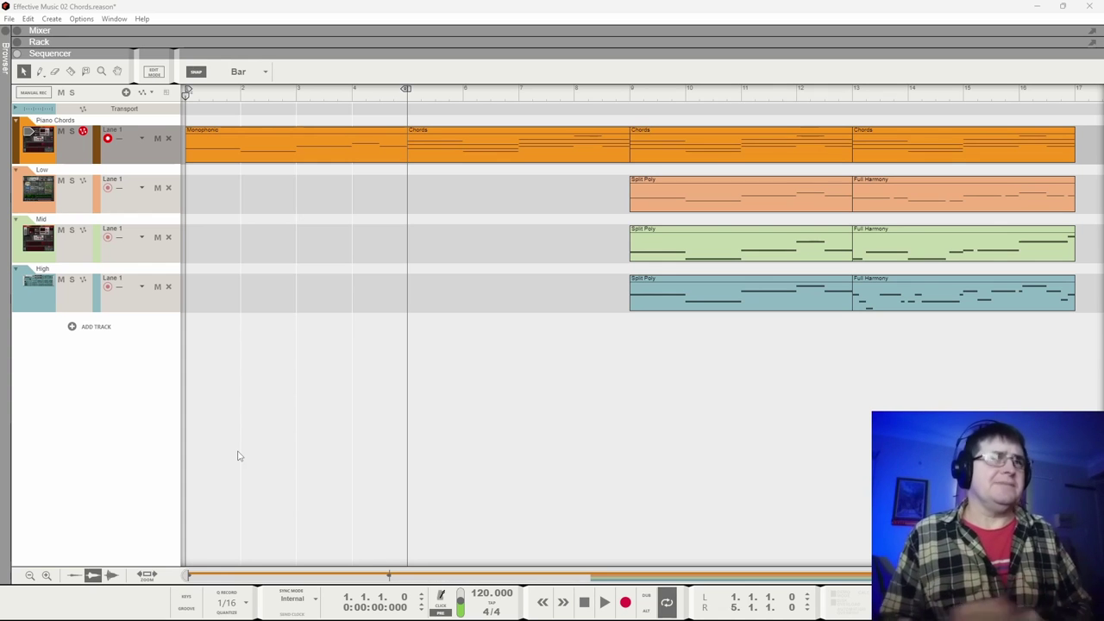
Play the Monophonic clip on the Piano Chords track and return the playhead to the start of bar 1
{"action": "left_click", "coordinate": [604, 602]}
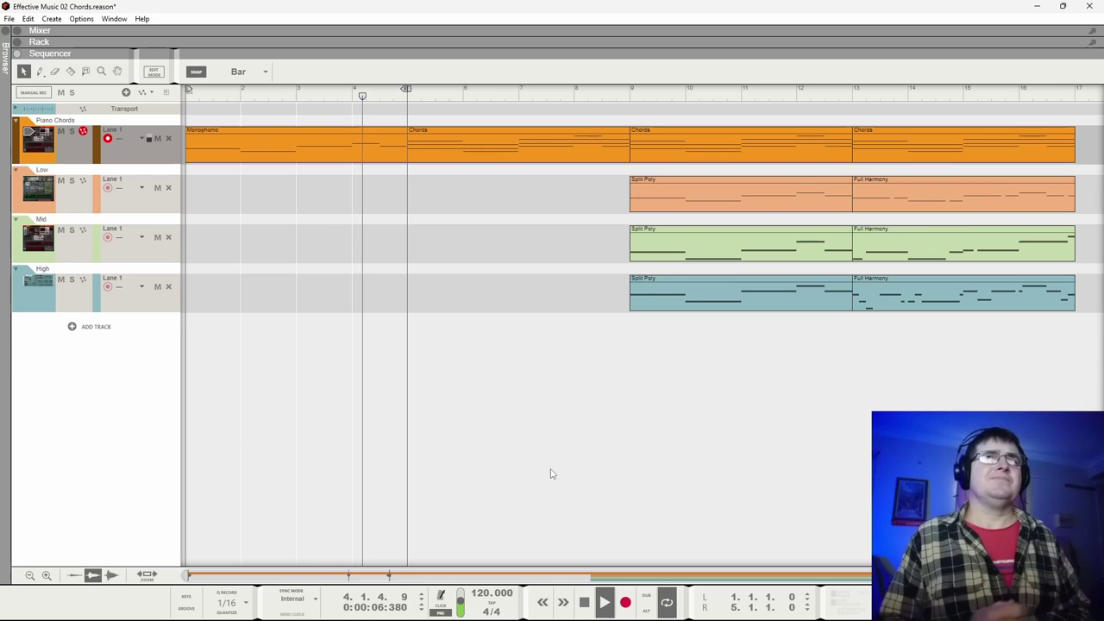
{"action": "key", "text": "space"}
{"action": "left_click", "coordinate": [576, 604]}
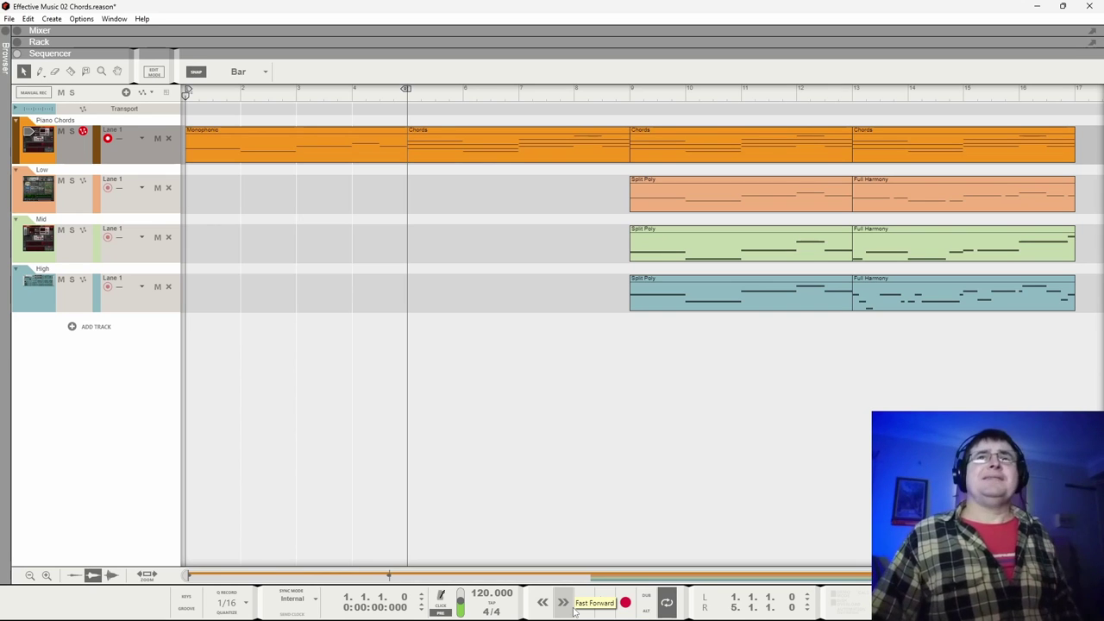
Copy the Monophonic clip to bar 1 of the Low, Mid and High tracks and play the layered parts
{"action": "left_click", "coordinate": [257, 149]}
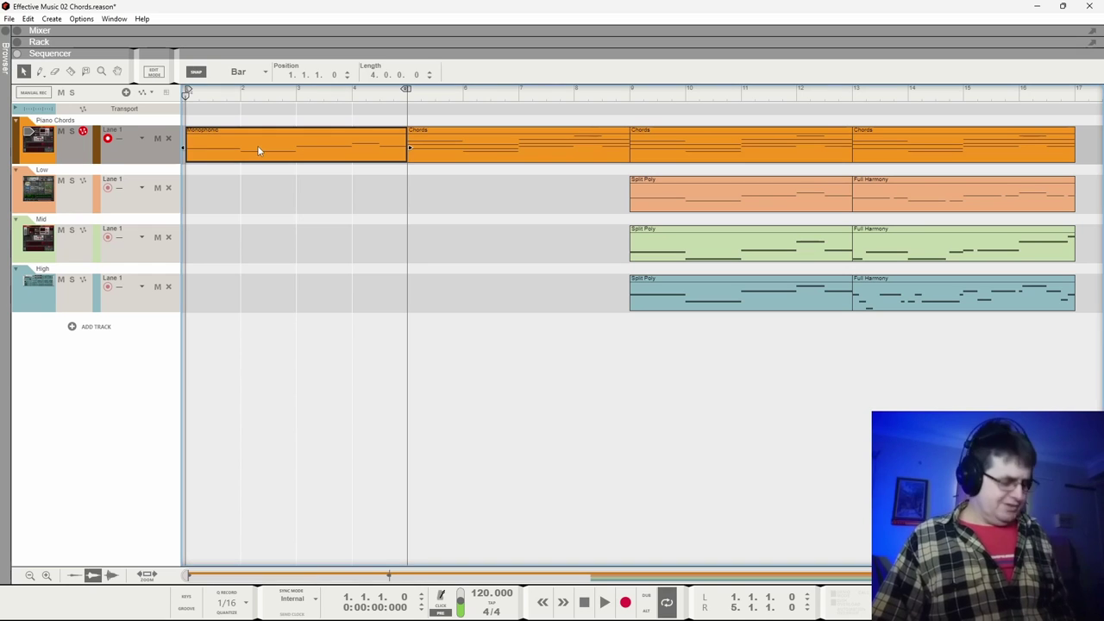
{"action": "left_click_drag", "start_coordinate": [257, 148], "coordinate": [278, 293]}
{"action": "left_click", "coordinate": [606, 604]}
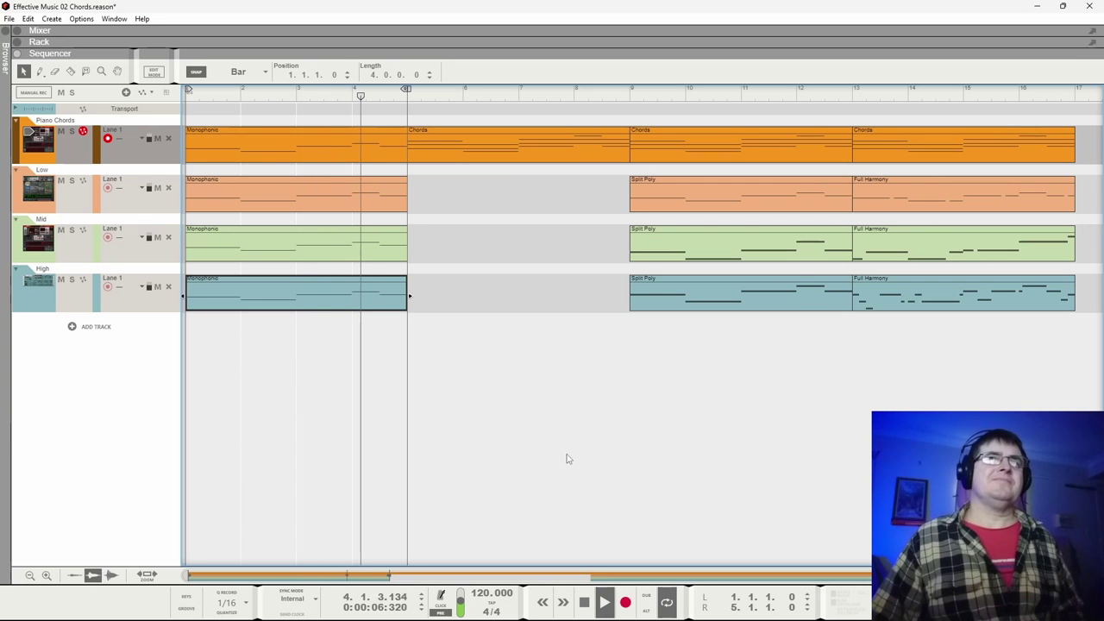
{"action": "left_click", "coordinate": [583, 602]}
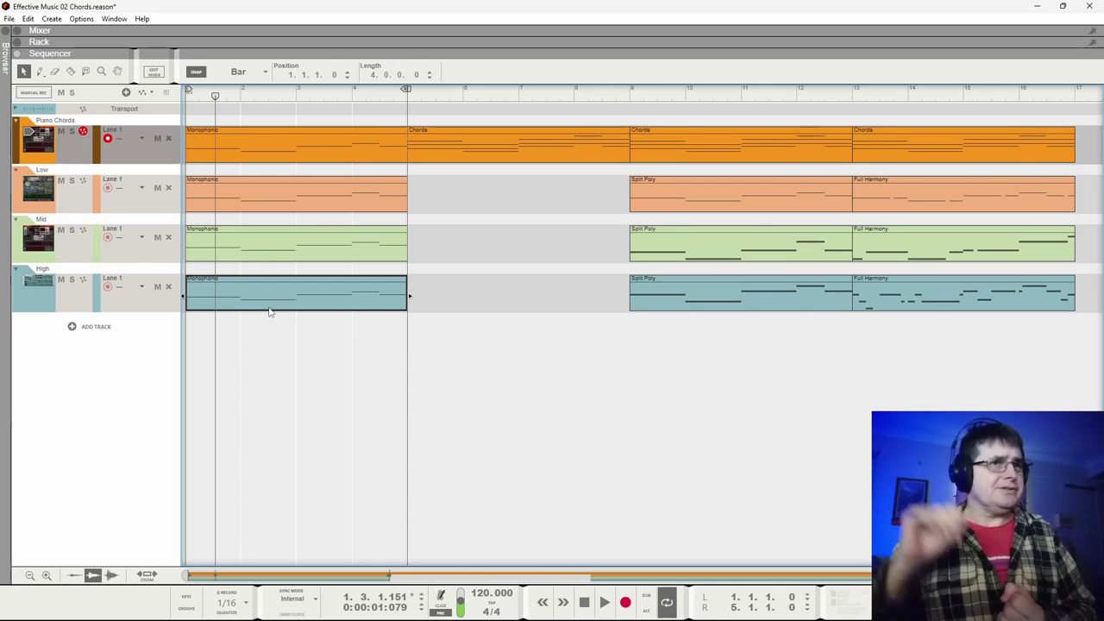
Transpose all notes of the Low track's Monophonic clip down one octave
{"action": "double_click", "coordinate": [229, 196]}
{"action": "left_click_drag", "start_coordinate": [239, 272], "coordinate": [523, 392]}
{"action": "key", "text": "shift+Down"}
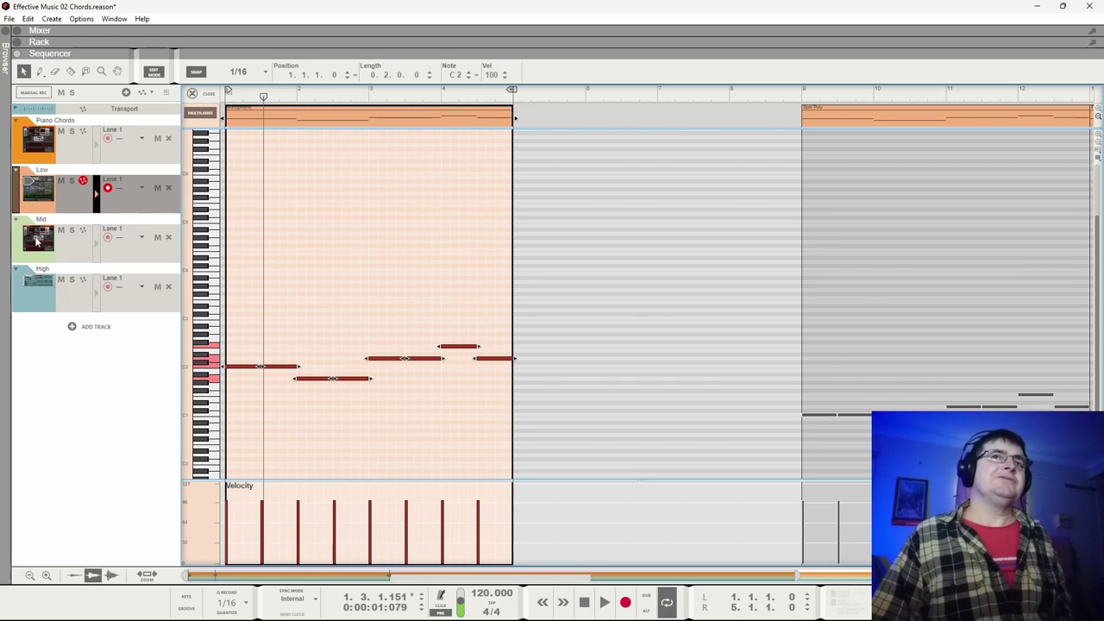
Transpose all notes of the High track's Monophonic clip up one octave
{"action": "left_click", "coordinate": [49, 304]}
{"action": "left_click_drag", "start_coordinate": [235, 277], "coordinate": [526, 390]}
{"action": "key", "text": "shift+Up"}
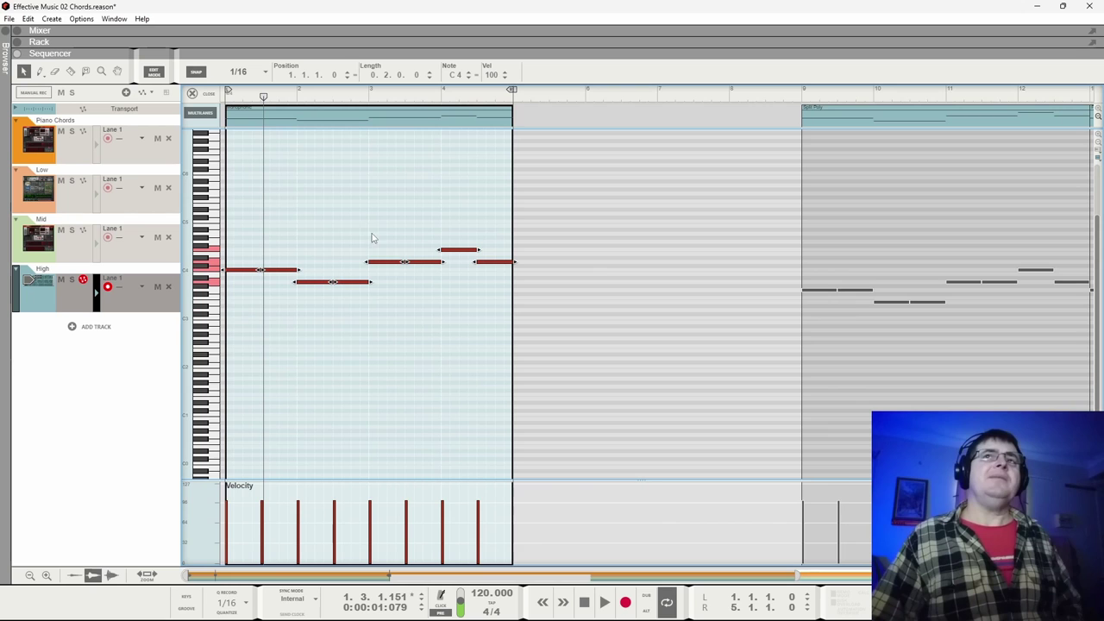
Play the octave-spread Monophonic layers from the start of bar 1
{"action": "left_click", "coordinate": [224, 97]}
{"action": "key", "text": "space"}
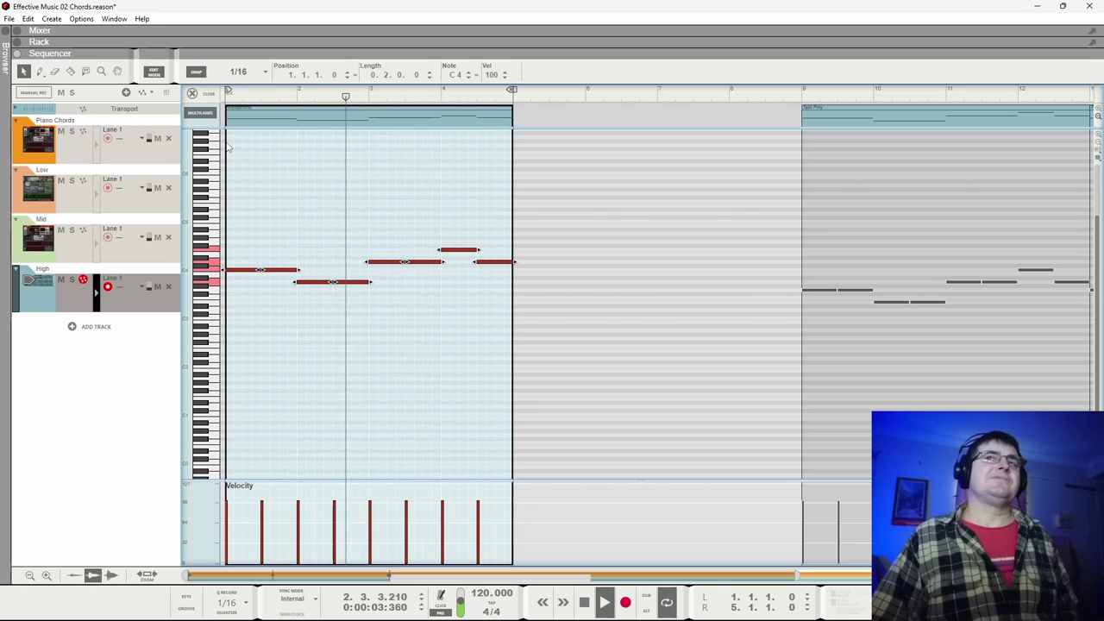
{"action": "key", "text": "space"}
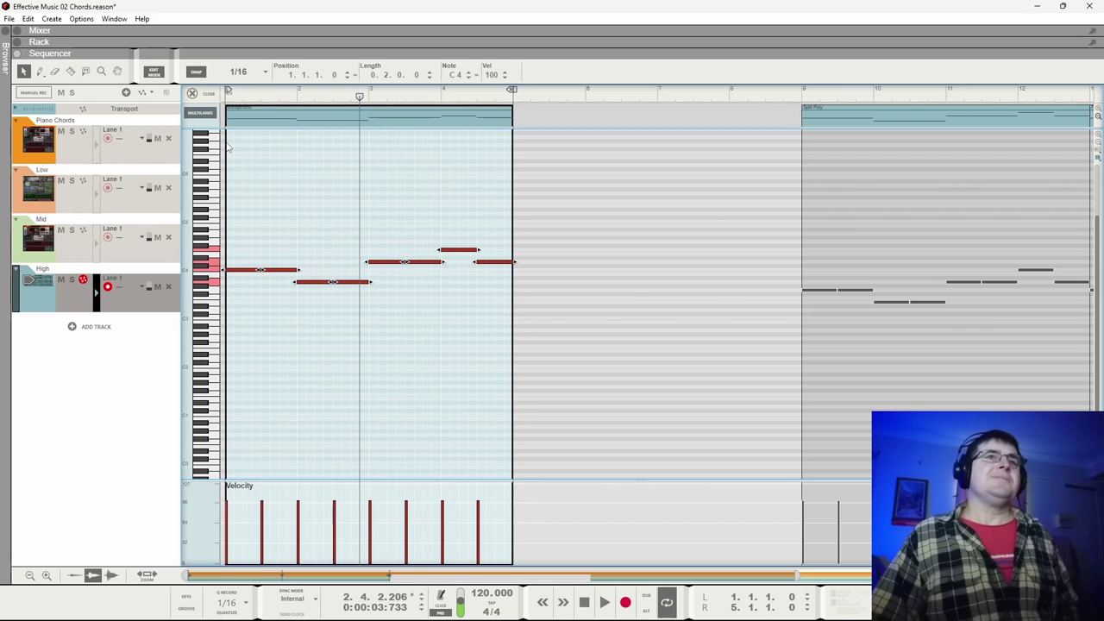
Leave note editing and delete the copied Monophonic clips from the Low, Mid and High tracks
{"action": "left_click", "coordinate": [278, 114]}
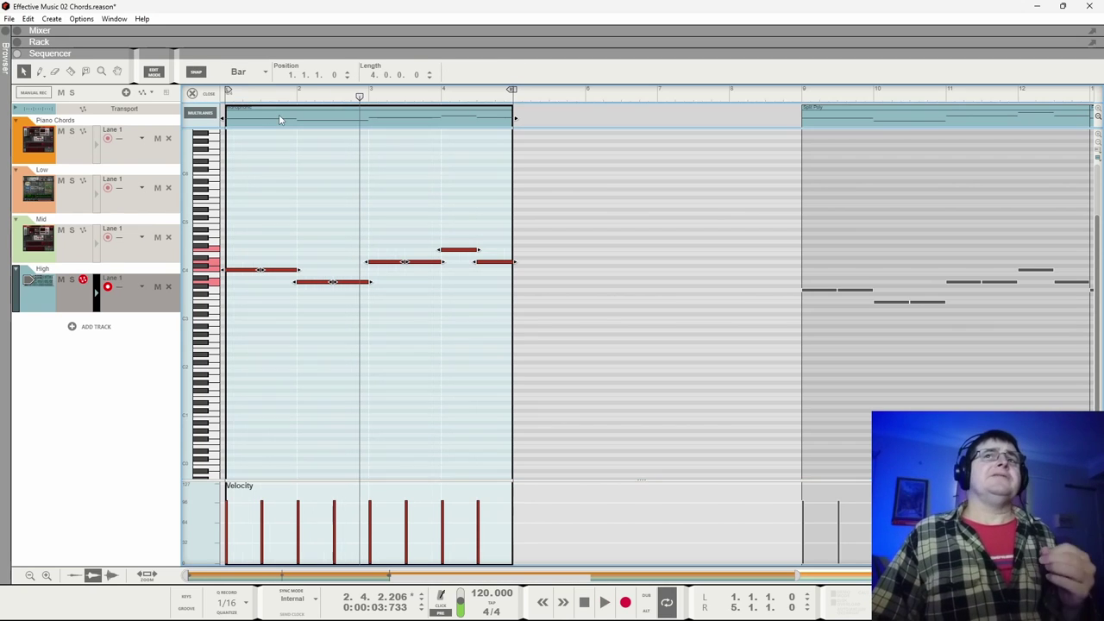
{"action": "left_click", "coordinate": [208, 94]}
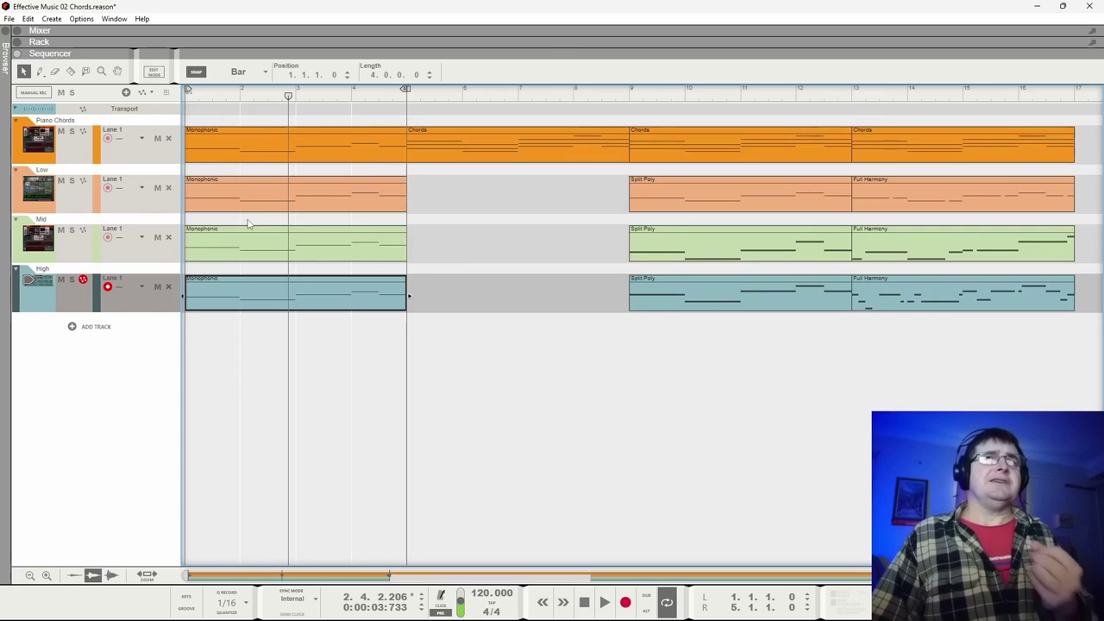
{"action": "left_click_drag", "start_coordinate": [468, 202], "coordinate": [351, 344]}
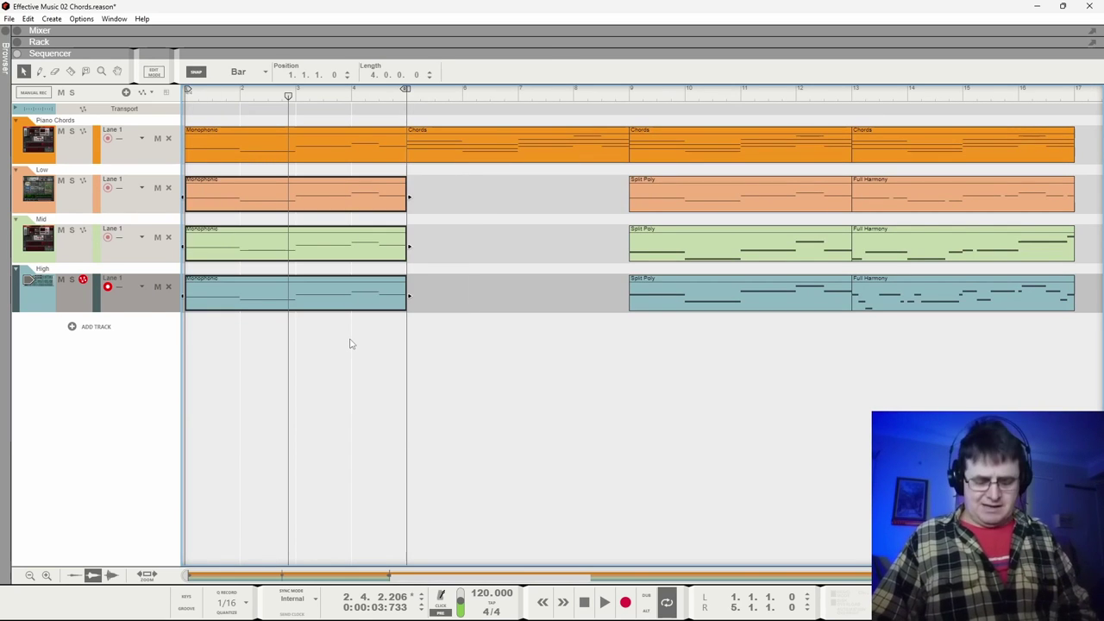
{"action": "key", "text": "Delete"}
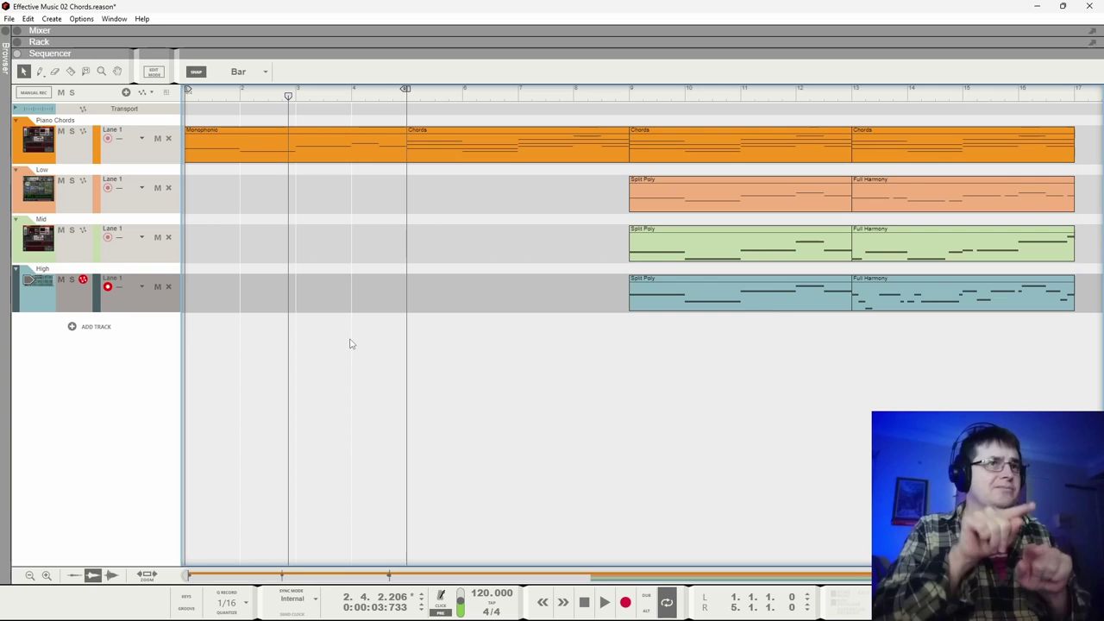
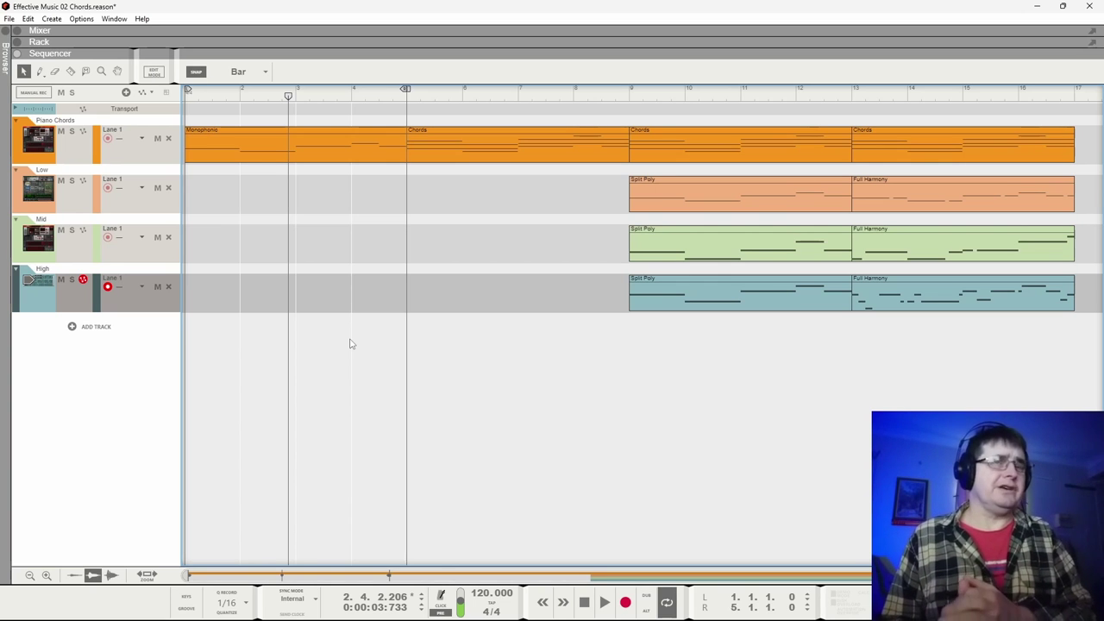
Copy the Monophonic piano clip to bar 1 of the Low track and transpose its notes down two octaves
{"action": "key", "text": "Home"}
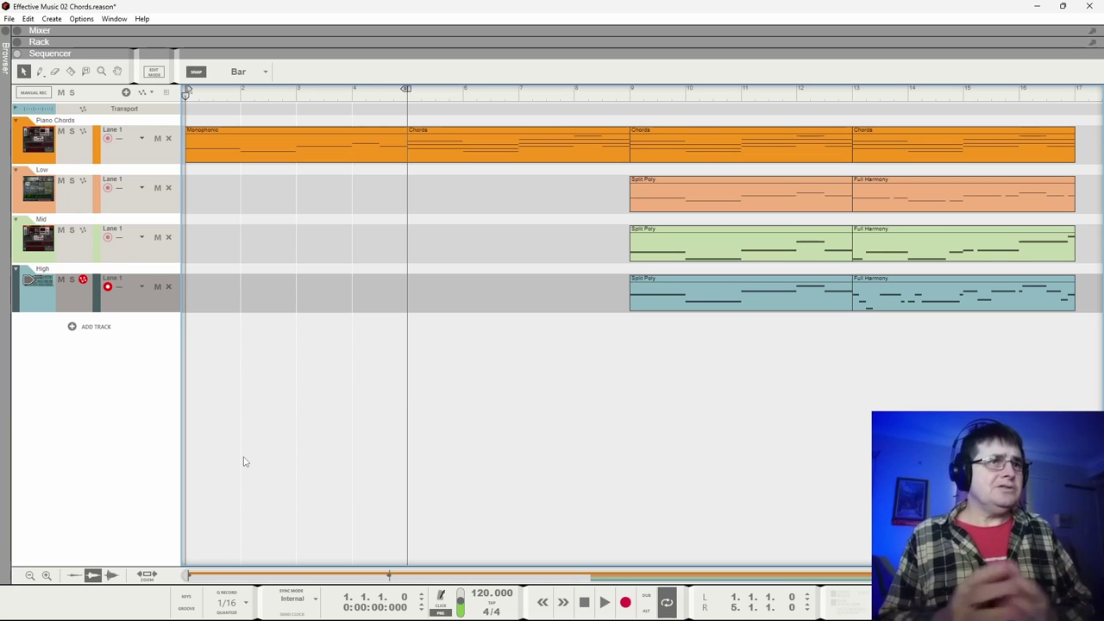
{"action": "double_click", "coordinate": [218, 156]}
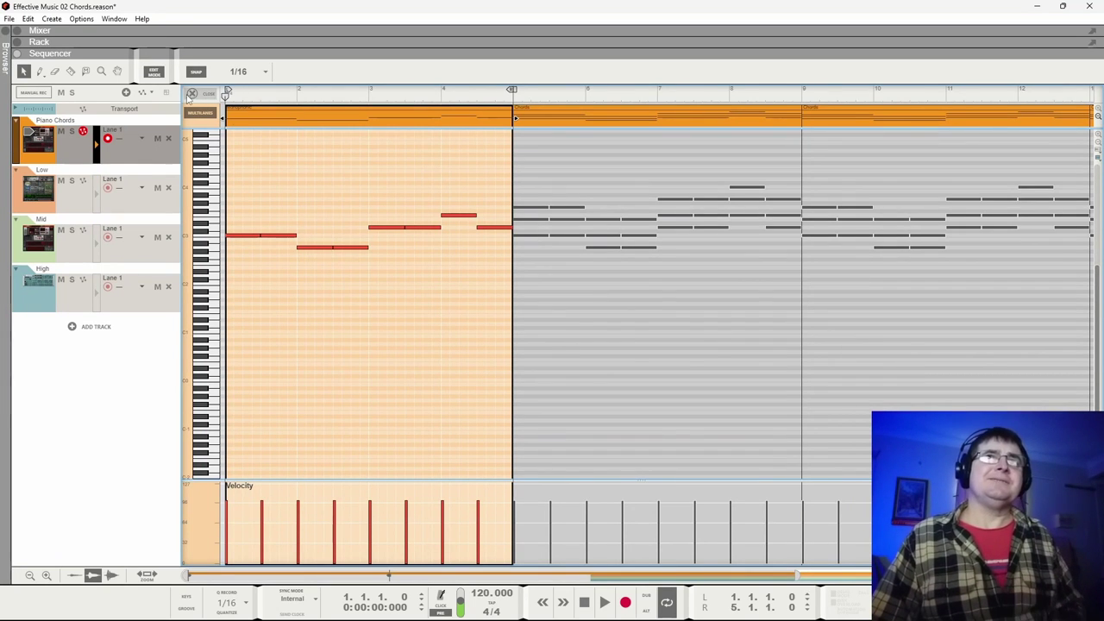
{"action": "left_click", "coordinate": [191, 94]}
{"action": "left_click_drag", "start_coordinate": [264, 136], "coordinate": [257, 192]}
{"action": "double_click", "coordinate": [257, 197]}
{"action": "left_click_drag", "start_coordinate": [234, 244], "coordinate": [515, 444]}
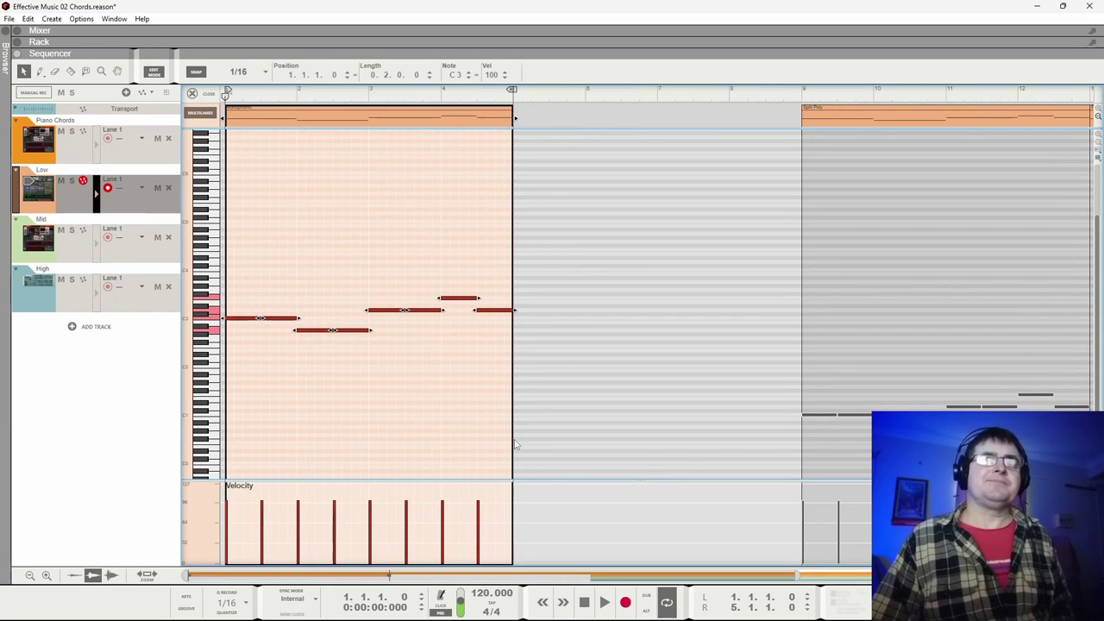
{"action": "key", "text": "shift+Down"}
{"action": "key", "text": "shift+Down"}
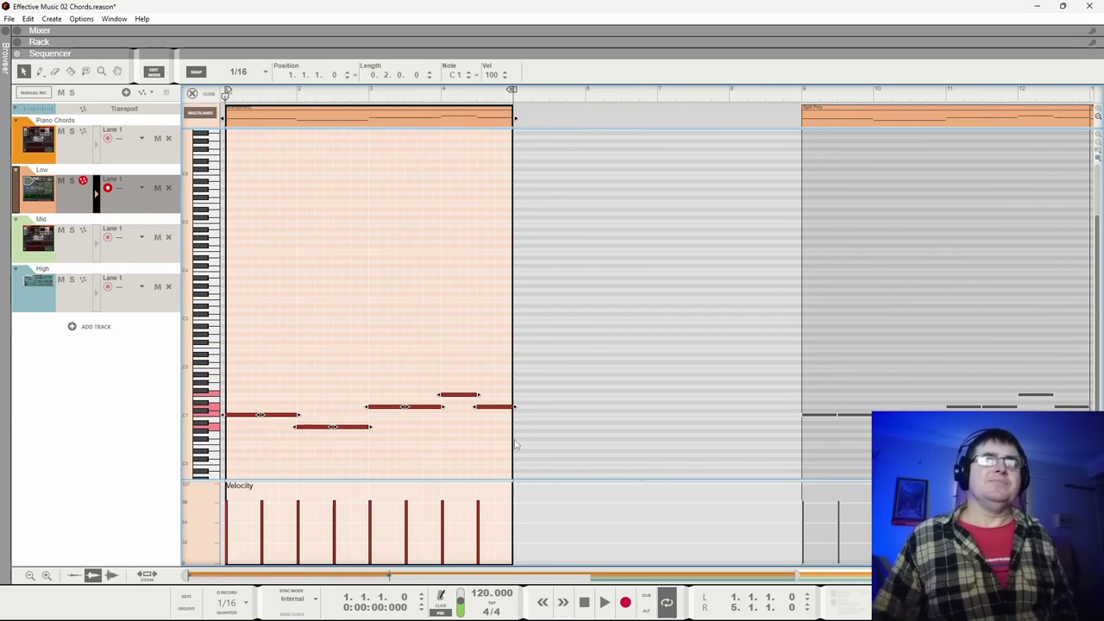
Solo the Low track, play its transposed Monophonic clip and select the clip's first note
{"action": "left_click", "coordinate": [72, 181]}
{"action": "key", "text": "space"}
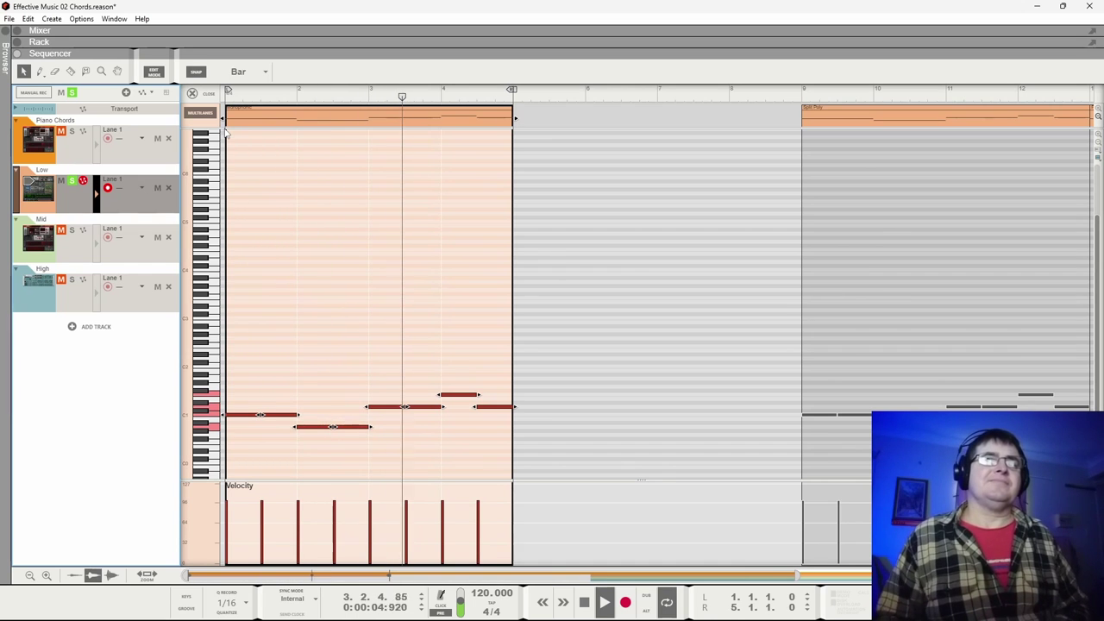
{"action": "key", "text": "space"}
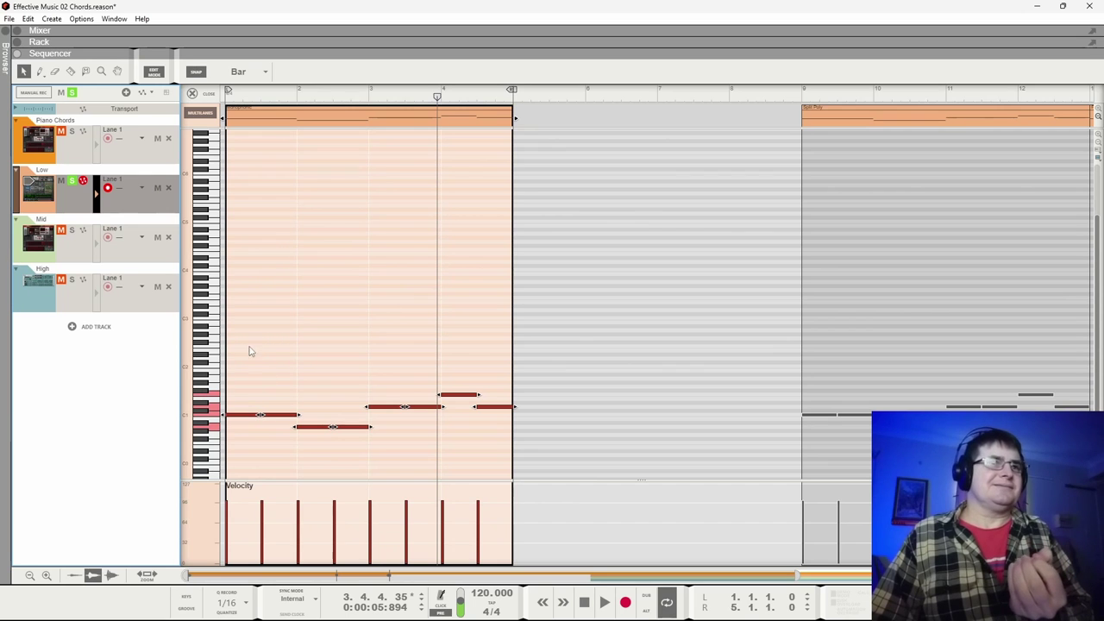
{"action": "left_click", "coordinate": [267, 387]}
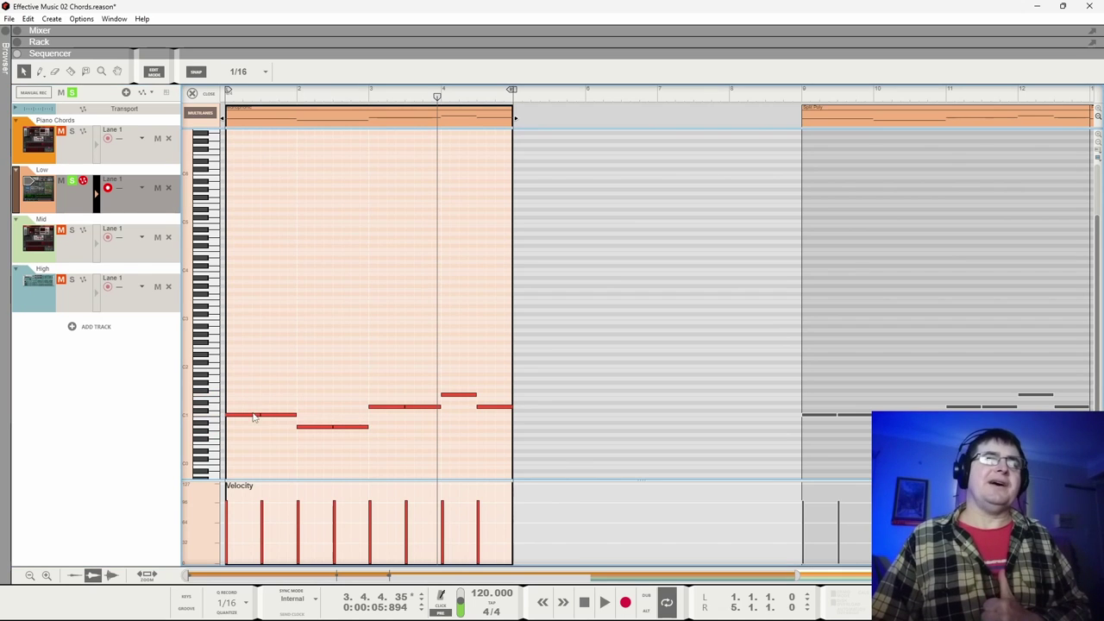
{"action": "left_click", "coordinate": [254, 416]}
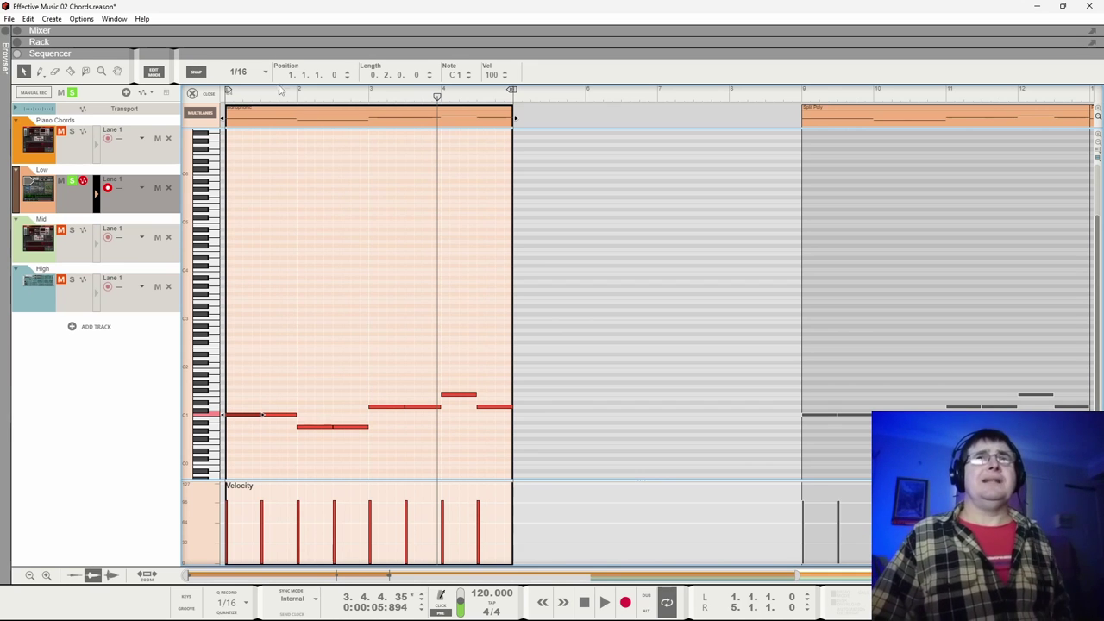
Leave note editing, delete the Monophonic clip from the Low track and return the playhead to bar 1
{"action": "left_click", "coordinate": [198, 93]}
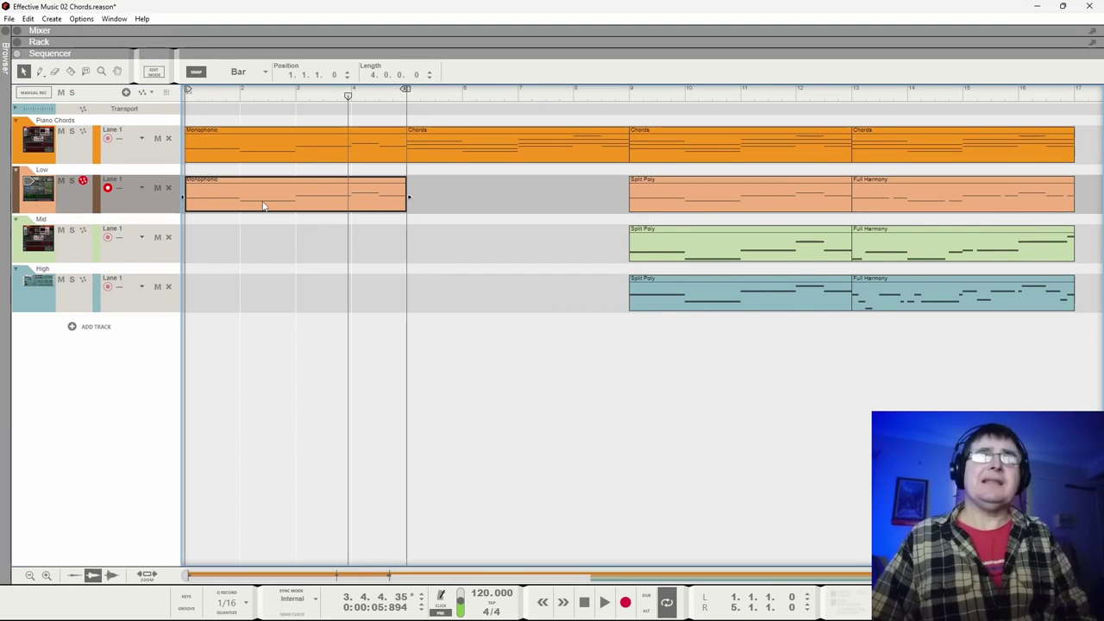
{"action": "key", "text": "Delete"}
{"action": "left_click", "coordinate": [207, 96]}
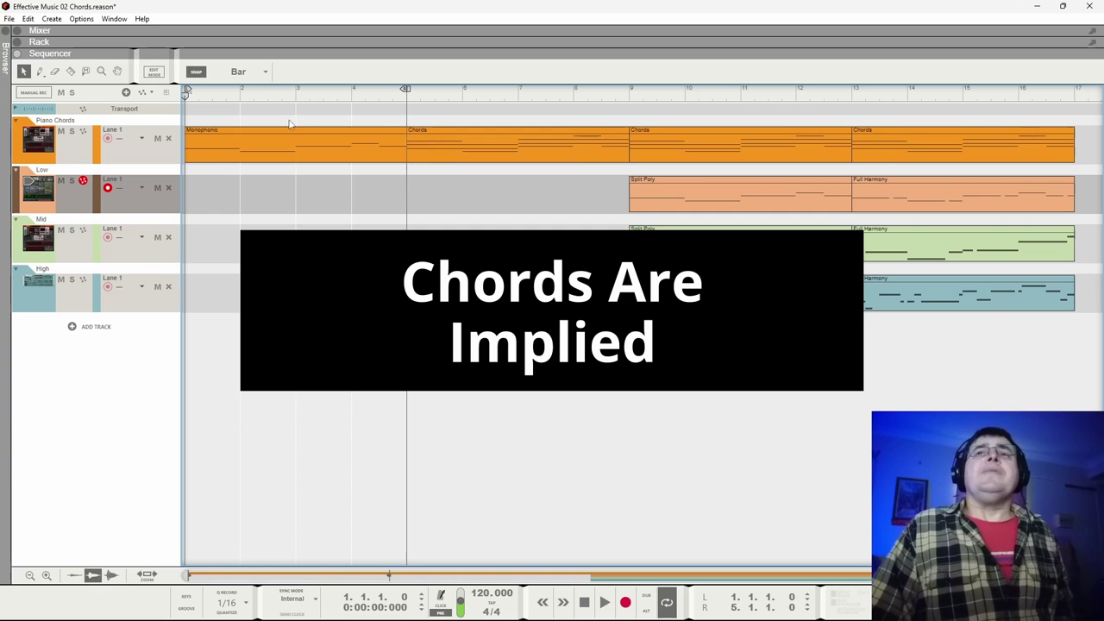
Remove the Monophonic piano clip and move all remaining clips on every track four bars earlier
{"action": "left_click", "coordinate": [292, 142]}
{"action": "key", "text": "ctrl+z"}
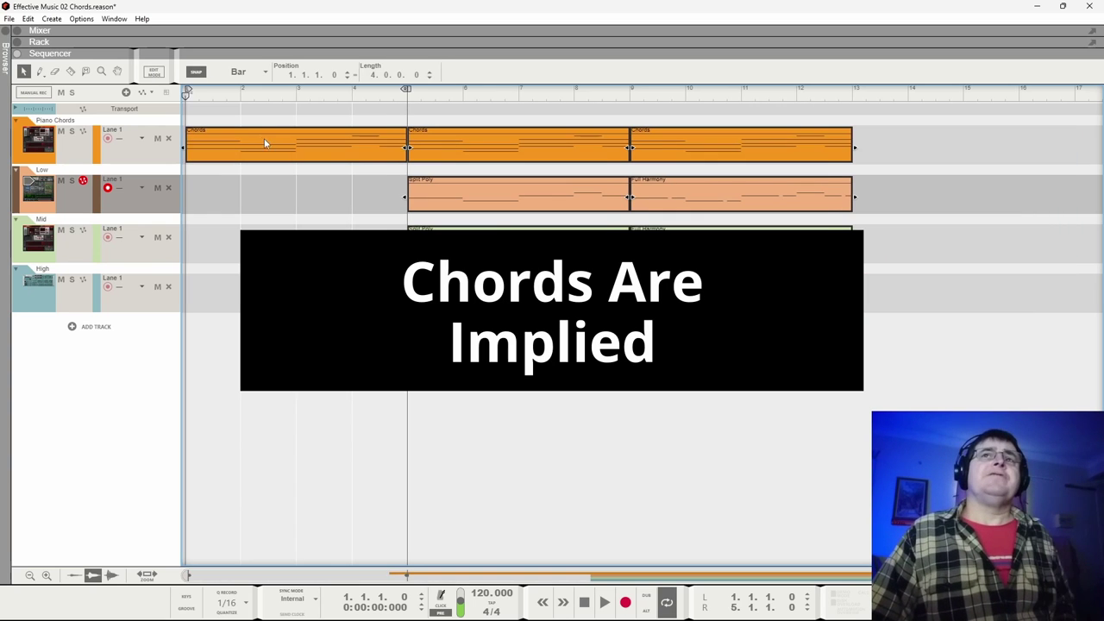
Play the first Chords clip on the Piano Chords track, pausing and resuming playback between chords
{"action": "key", "text": "space"}
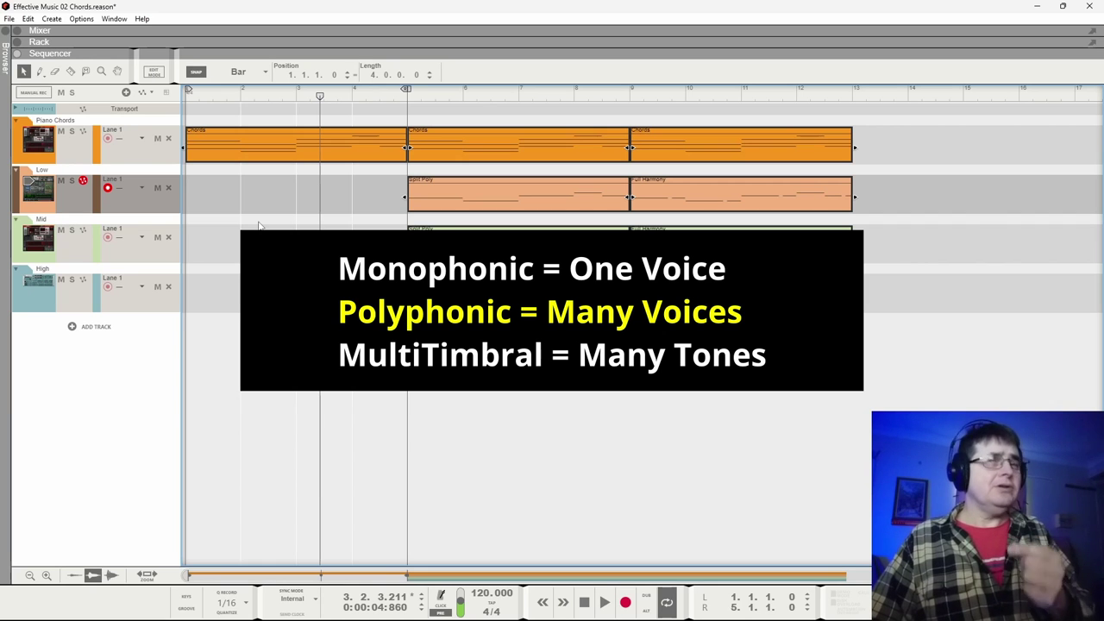
{"action": "key", "text": "space"}
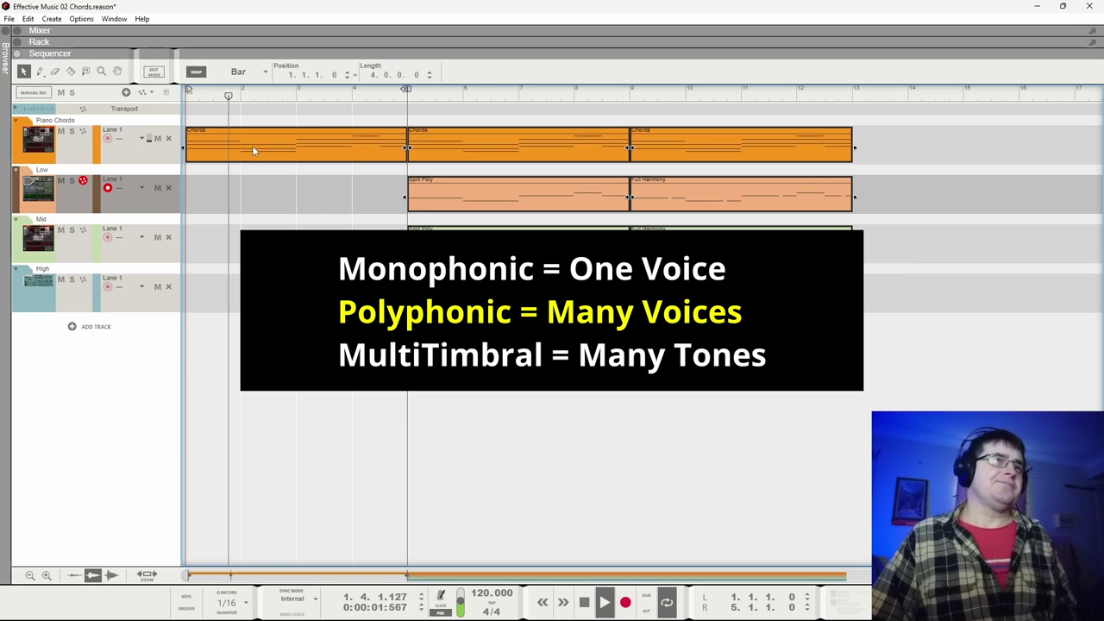
{"action": "key", "text": "space"}
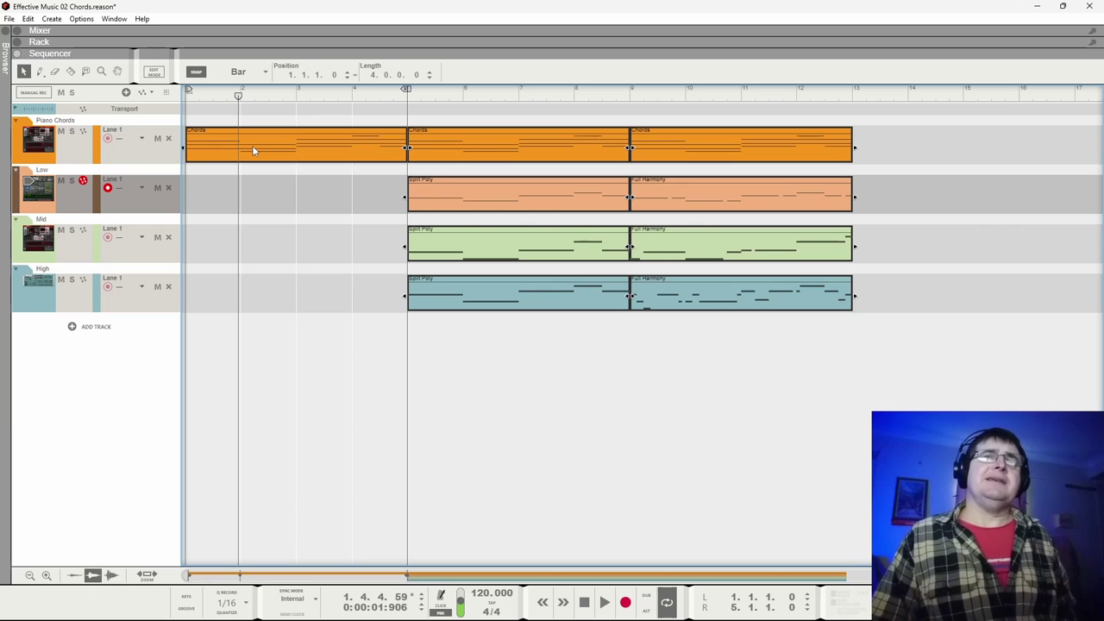
{"action": "key", "text": "space"}
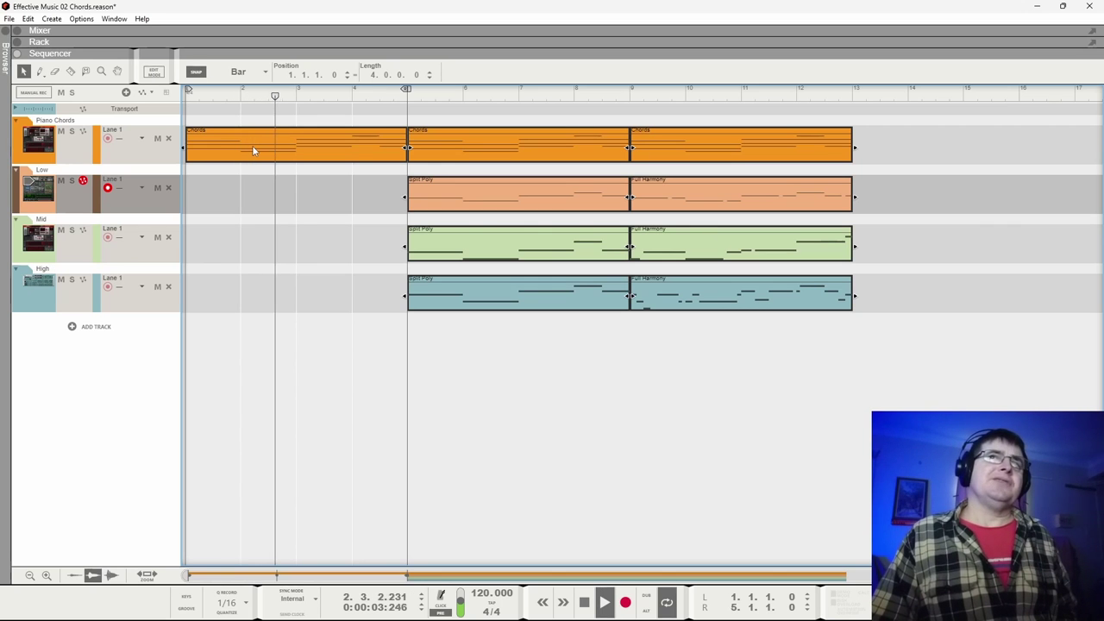
Examine the notes of the first Chords clip in the note editor, close it and play the clip again
{"action": "double_click", "coordinate": [253, 151]}
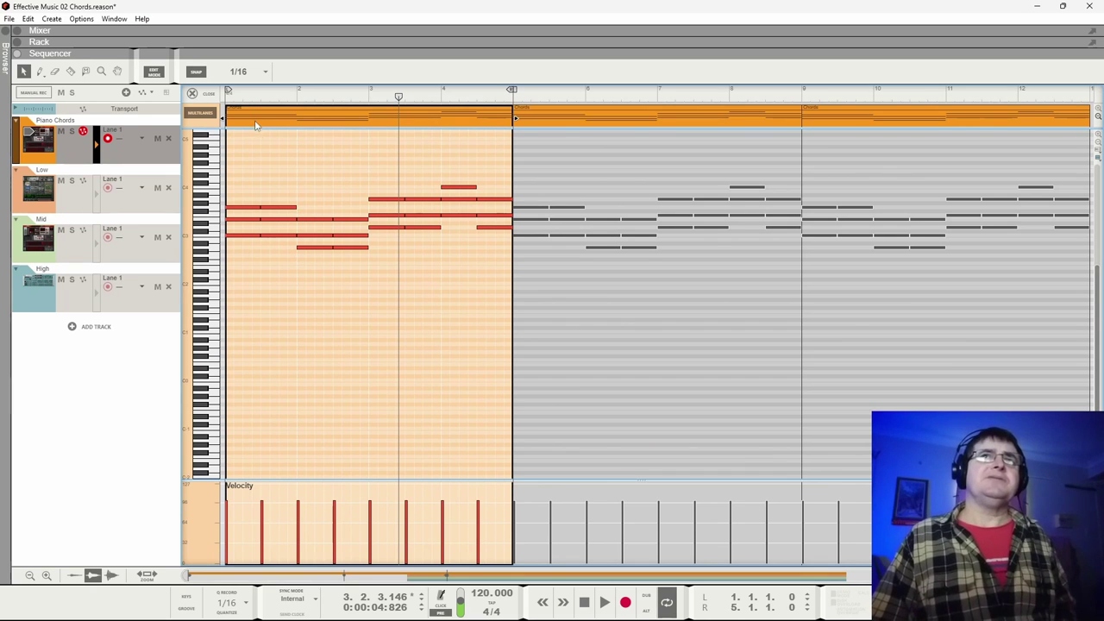
{"action": "left_click", "coordinate": [205, 94]}
{"action": "key", "text": "space"}
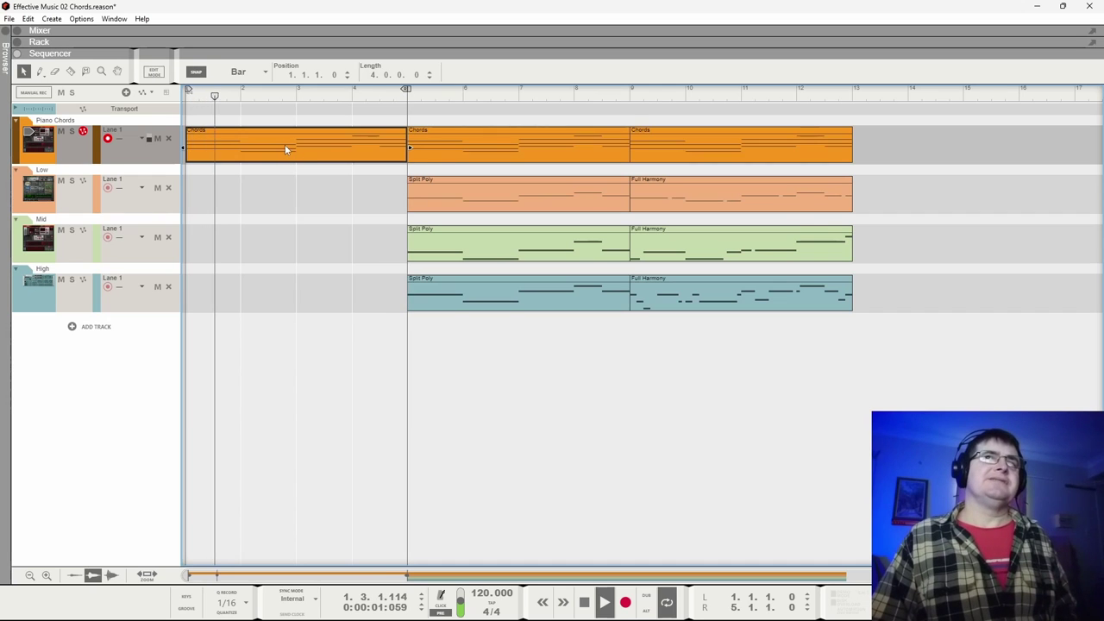
{"action": "double_click", "coordinate": [285, 144]}
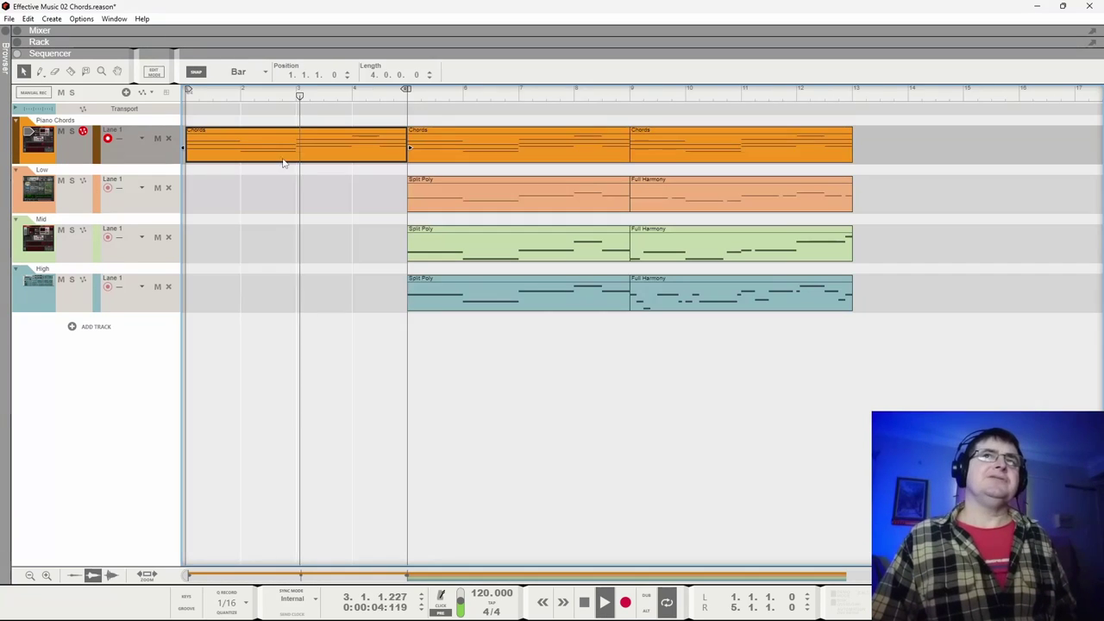
{"action": "double_click", "coordinate": [284, 161]}
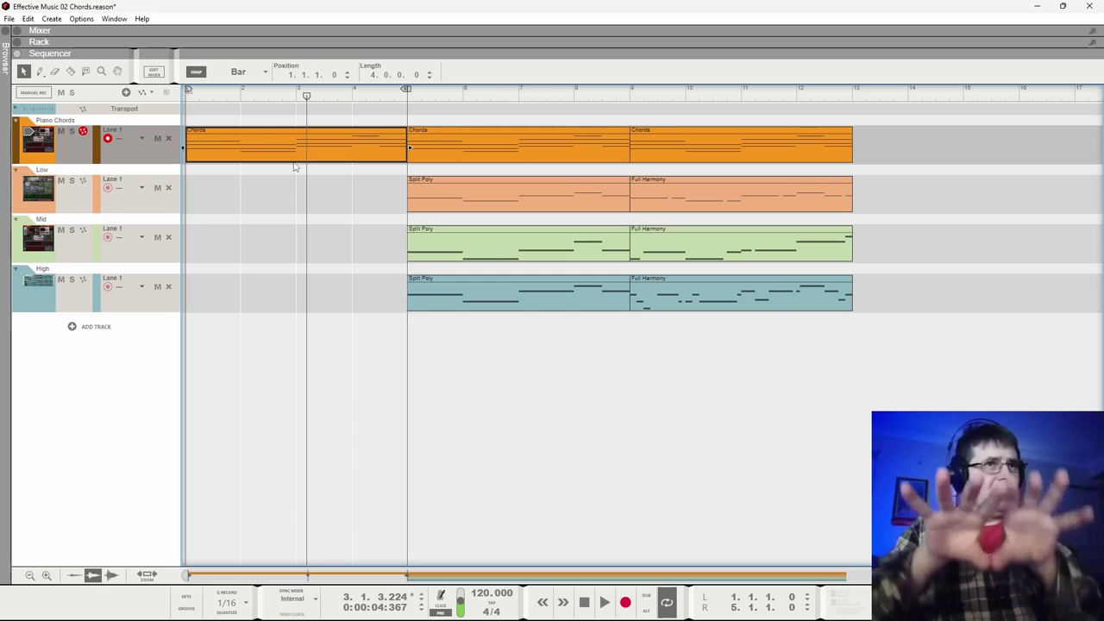
Delete the Chords clip at bar 1 and move the Low, Mid and High Split Poly clips to bar 1
{"action": "key", "text": "Home"}
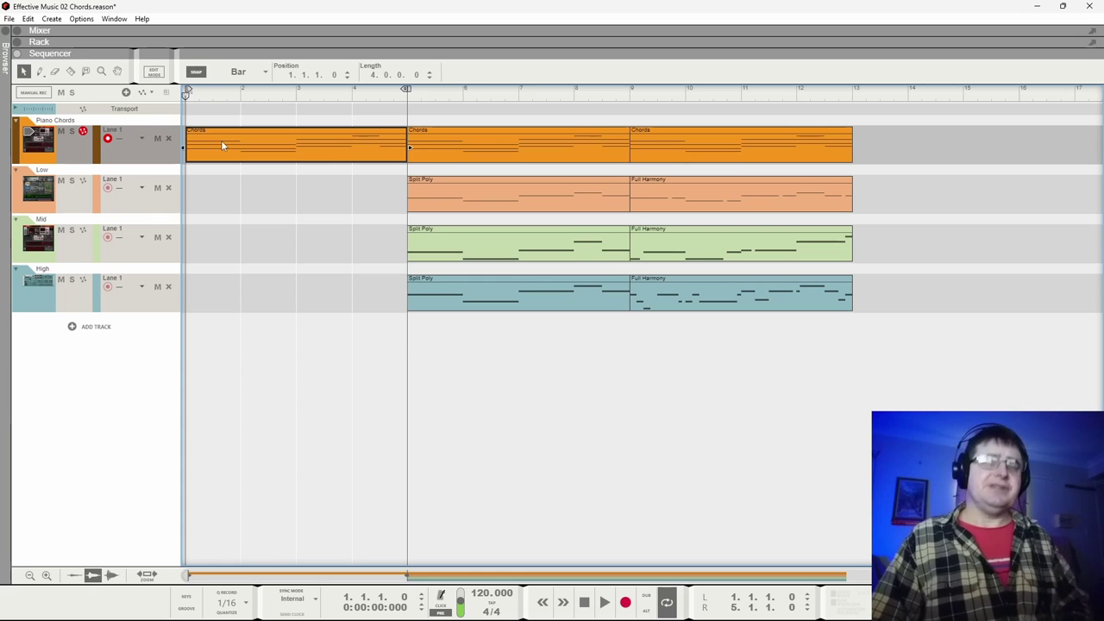
{"action": "key", "text": "Delete"}
{"action": "left_click_drag", "start_coordinate": [373, 176], "coordinate": [413, 235]}
{"action": "left_click_drag", "start_coordinate": [497, 195], "coordinate": [259, 188]}
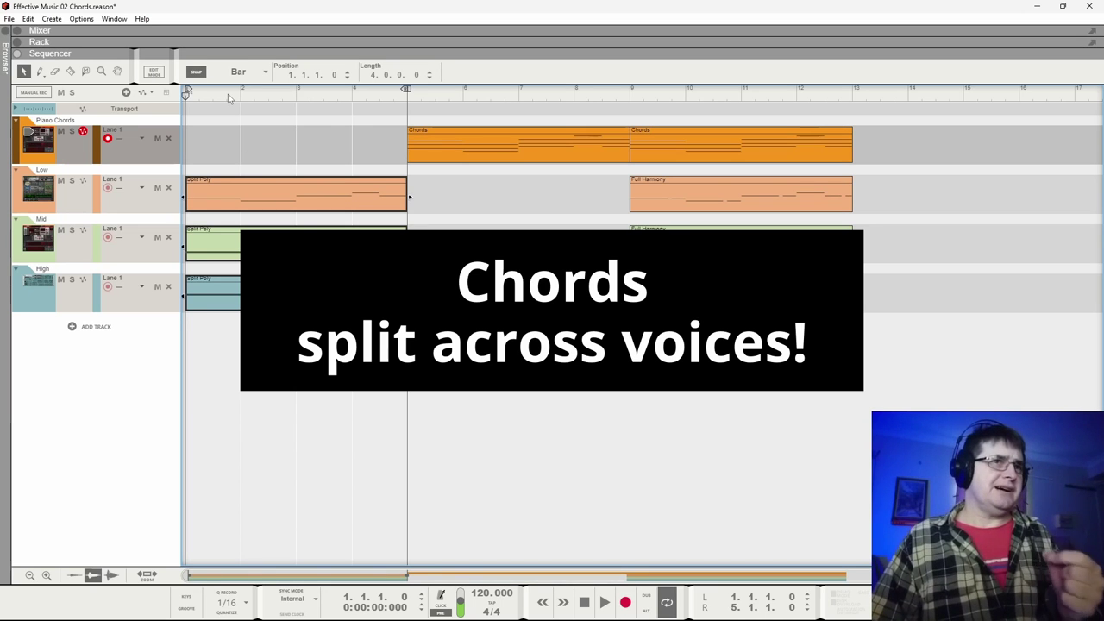
Move the Chords clip from bar 5 to bar 1 and play it together with the Low, Mid and High Split Poly clips
{"action": "key", "text": "space"}
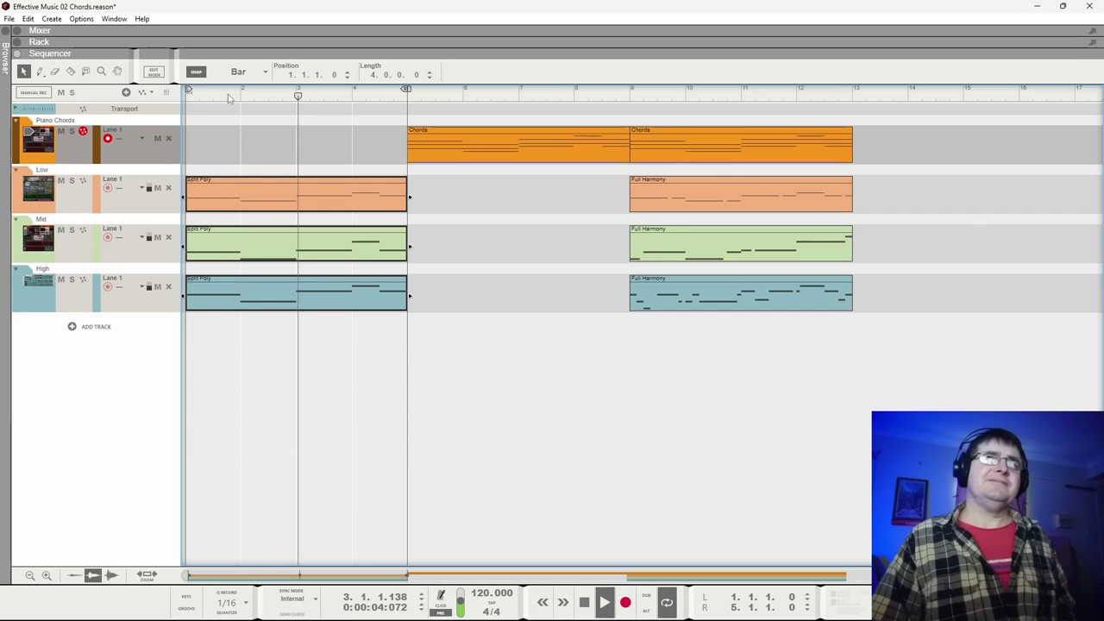
{"action": "left_click", "coordinate": [510, 141]}
{"action": "left_click_drag", "start_coordinate": [509, 141], "coordinate": [258, 129]}
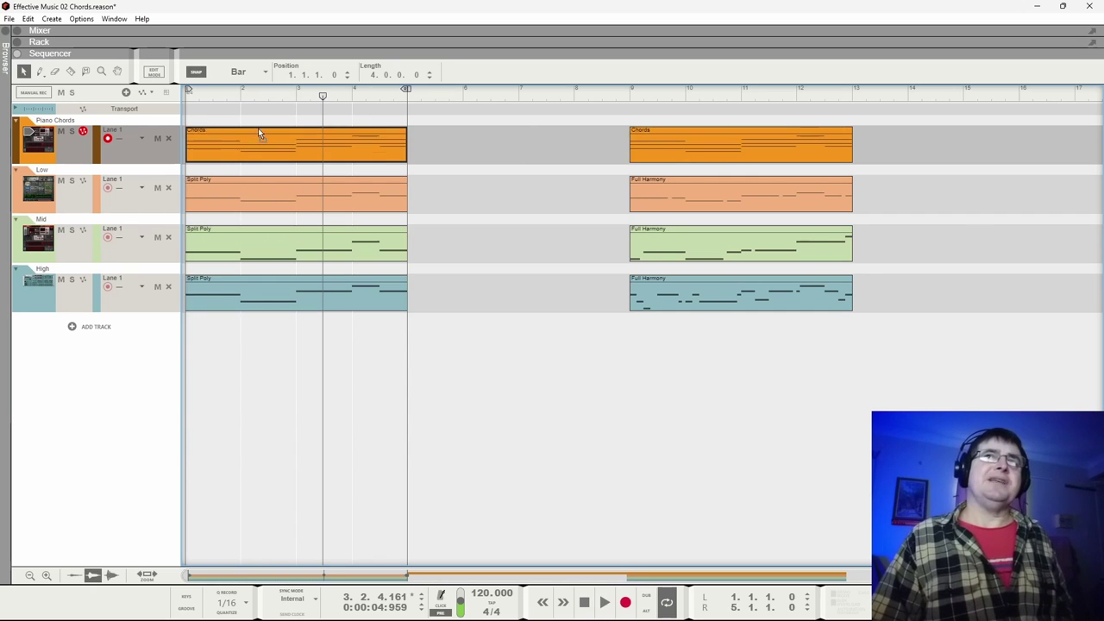
{"action": "key", "text": "space"}
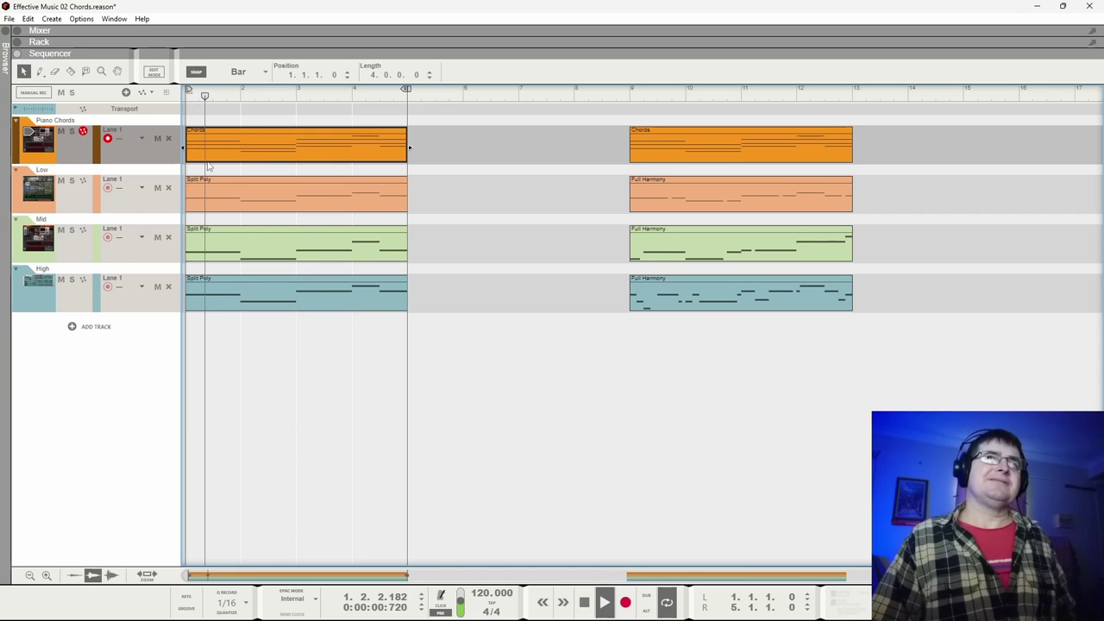
Mute the Piano Chords track and play only the Low, Mid and High Split Poly clips from bar 1
{"action": "left_click", "coordinate": [62, 132]}
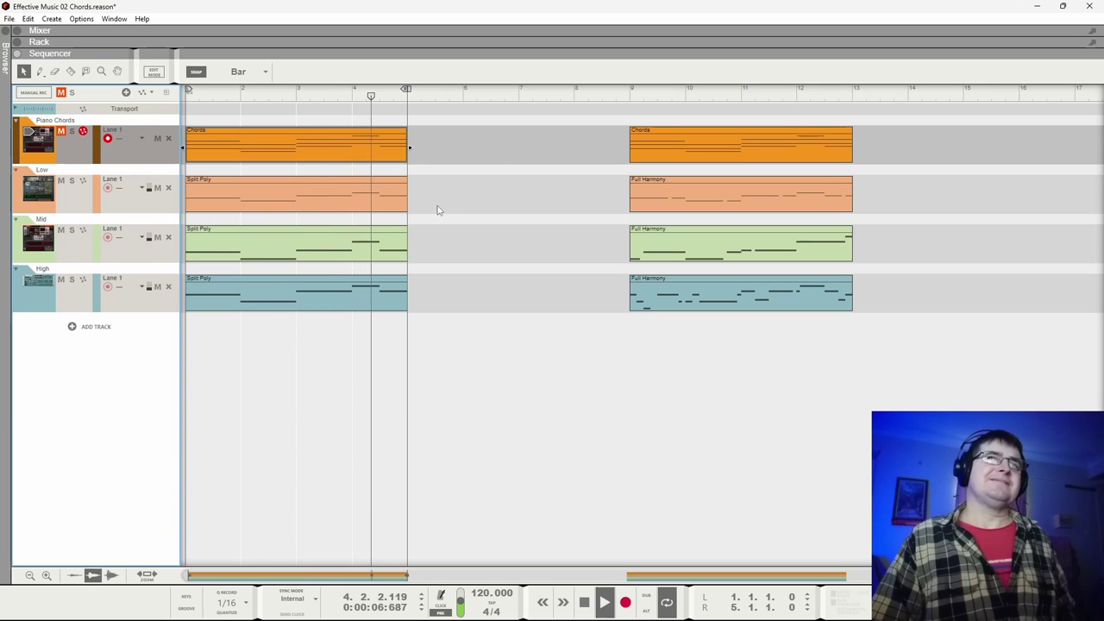
{"action": "key", "text": "space"}
{"action": "left_click_drag", "start_coordinate": [437, 175], "coordinate": [376, 301]}
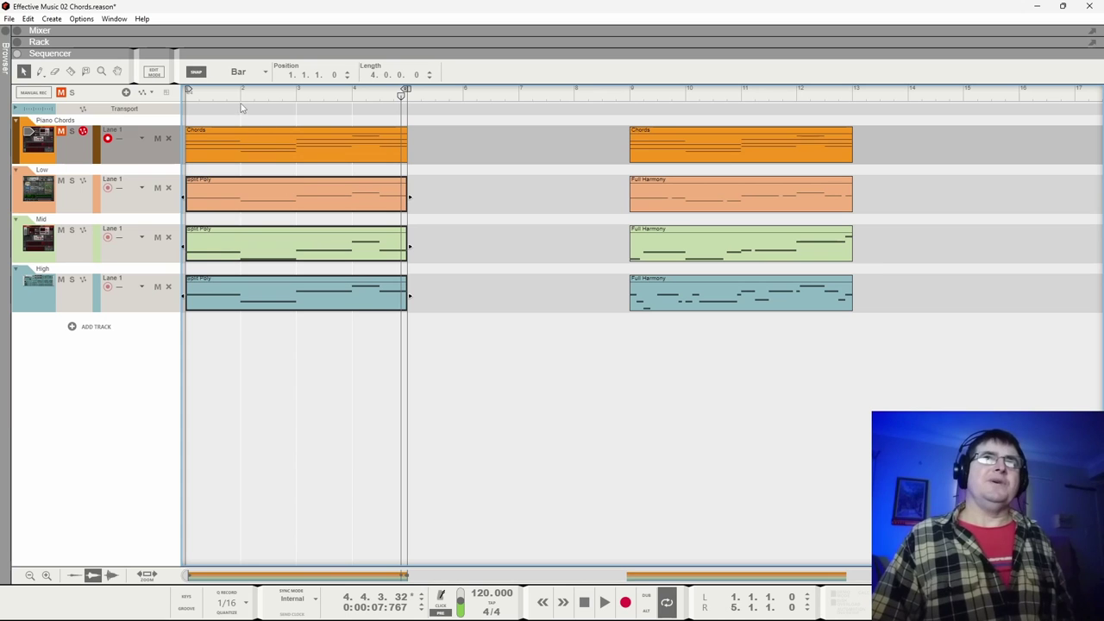
{"action": "left_click", "coordinate": [186, 96]}
{"action": "key", "text": "space"}
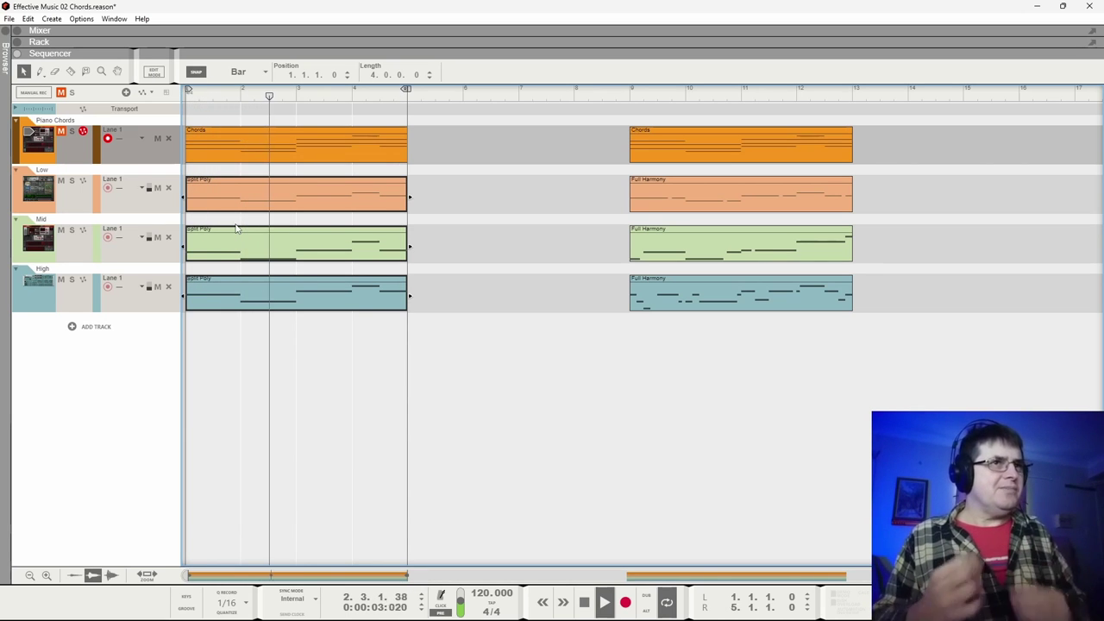
{"action": "key", "text": "space"}
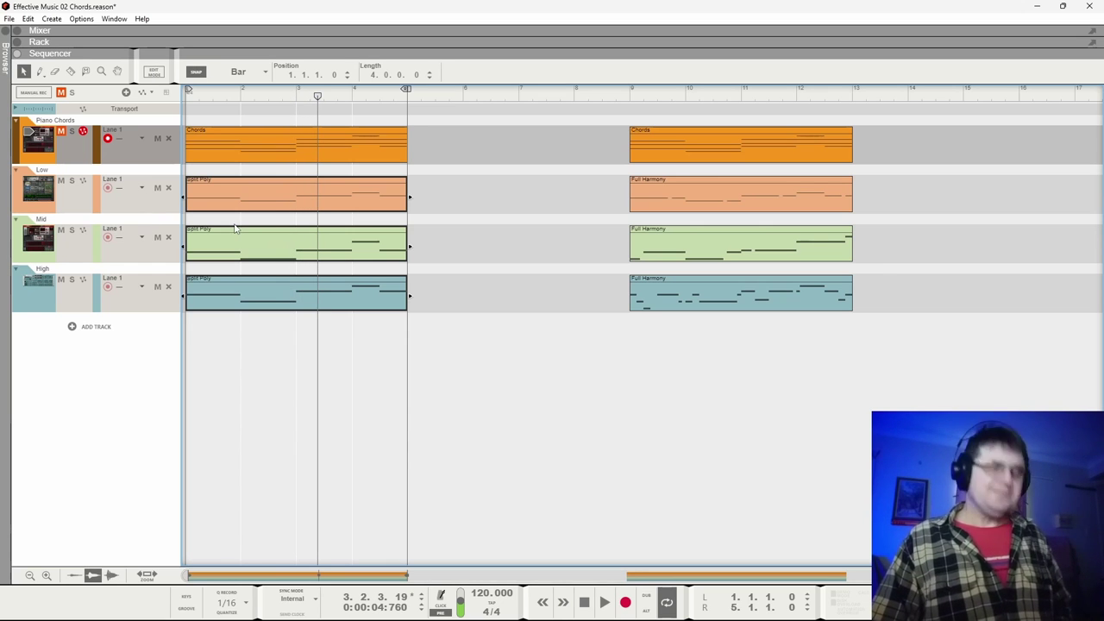
Examine the Split Poly notes of all three voices in the note editor, close it and play the clips from bar 1
{"action": "double_click", "coordinate": [274, 242]}
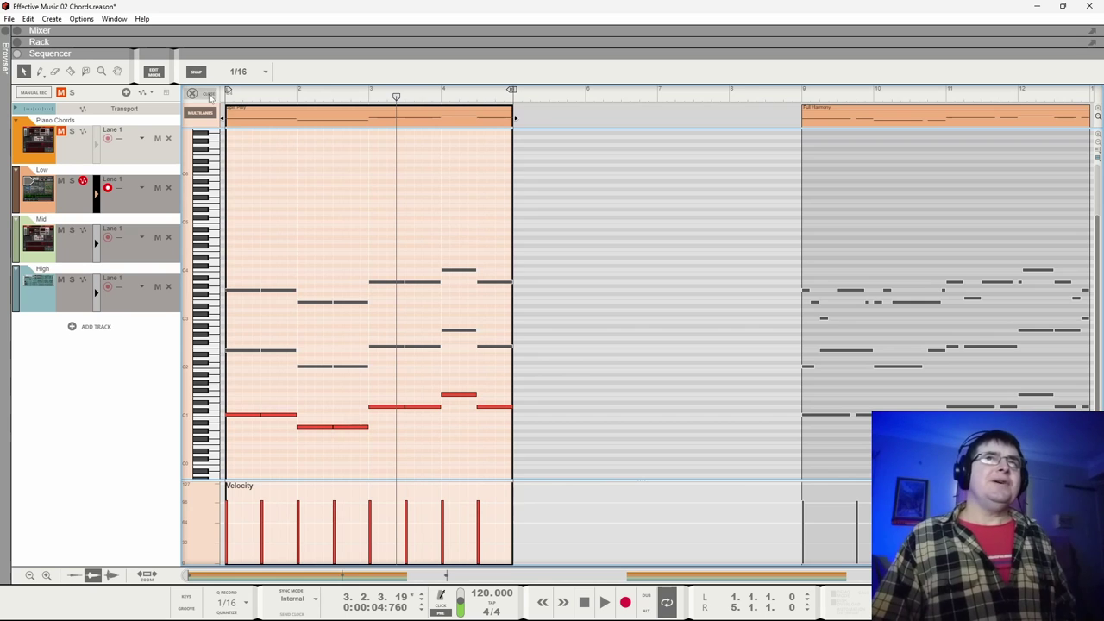
{"action": "left_click", "coordinate": [198, 92]}
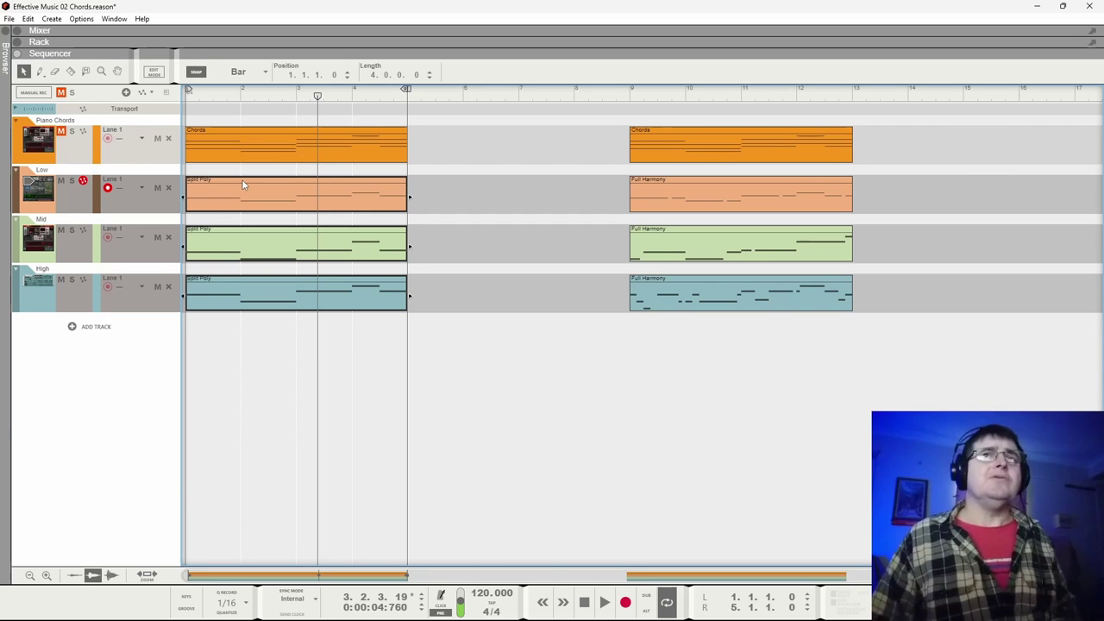
{"action": "left_click", "coordinate": [217, 97]}
{"action": "key", "text": "space"}
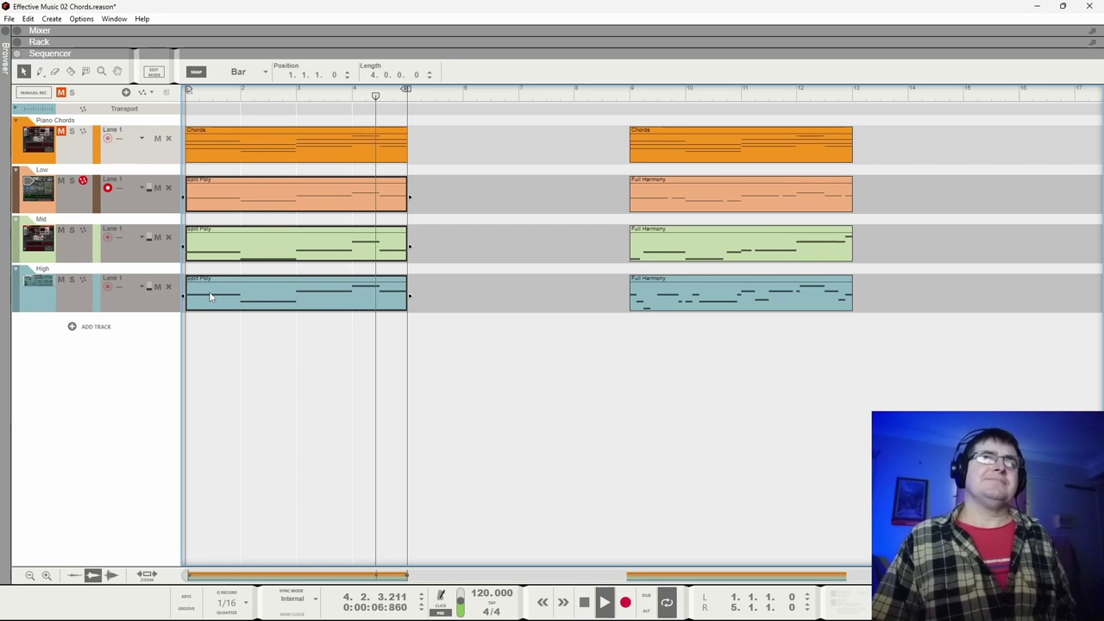
{"action": "key", "text": "space"}
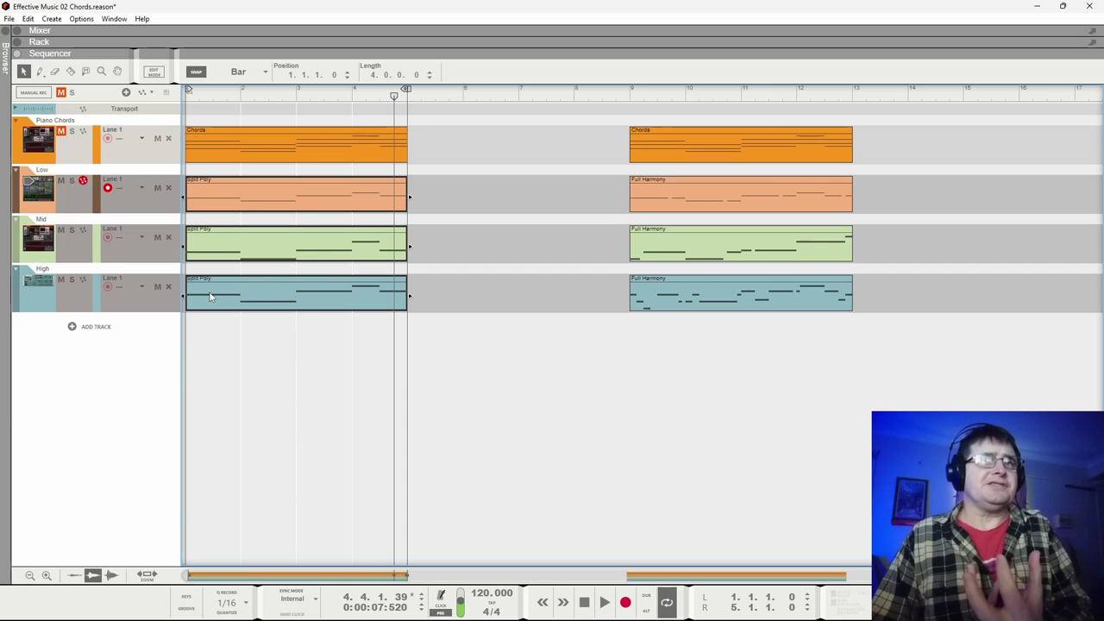
Select the Mid track's Split Poly clip and replay the three voices from bar 1, stopping before bar 3
{"action": "left_click", "coordinate": [245, 244]}
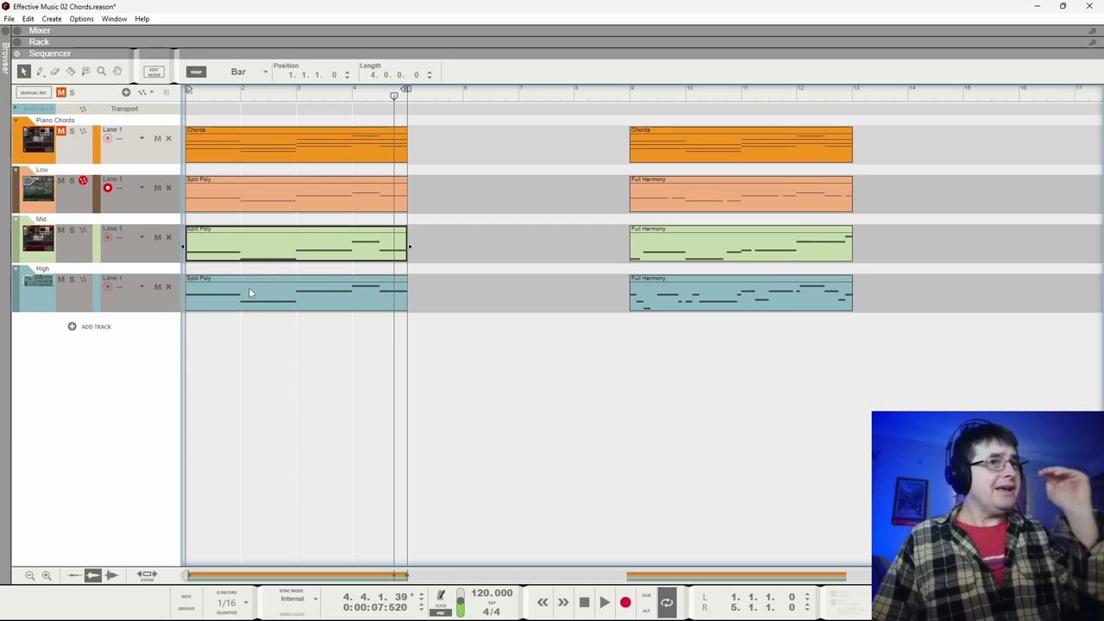
{"action": "key", "text": "Home"}
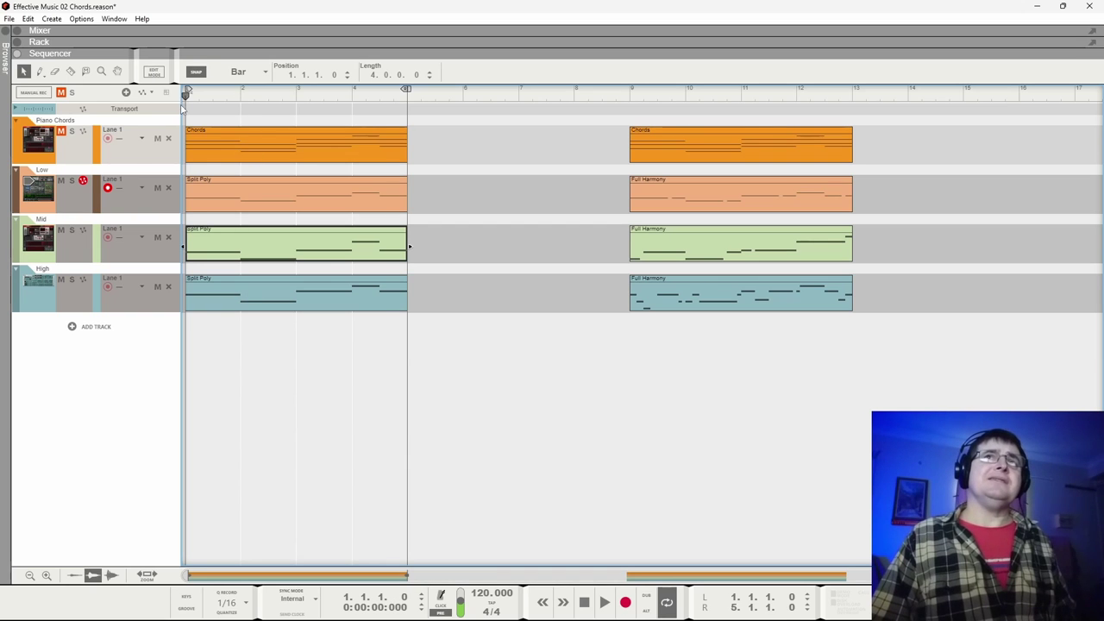
{"action": "key", "text": "space"}
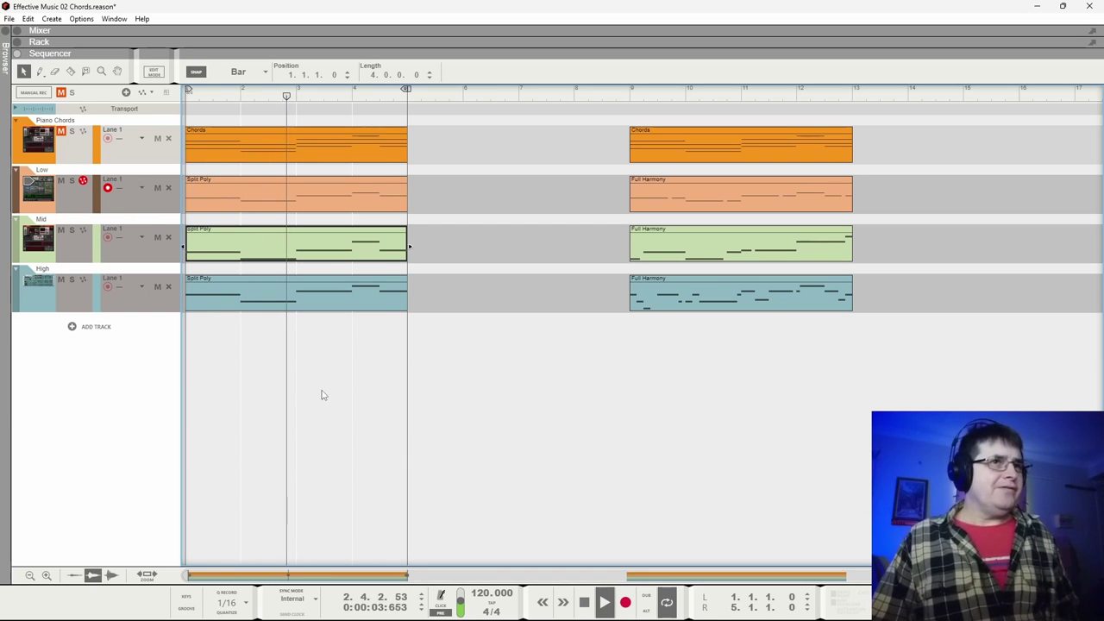
{"action": "key", "text": "space"}
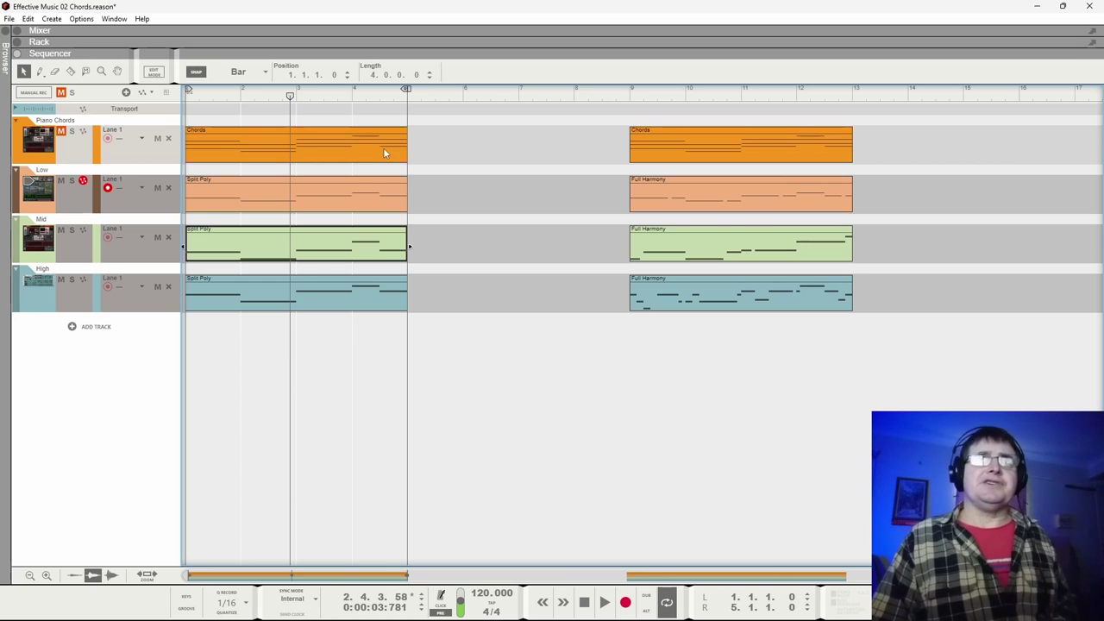
Delete the four clips at bar 1 and move the Chords and Full Harmony clips from bar 9 to bar 1
{"action": "left_click_drag", "start_coordinate": [430, 134], "coordinate": [332, 319]}
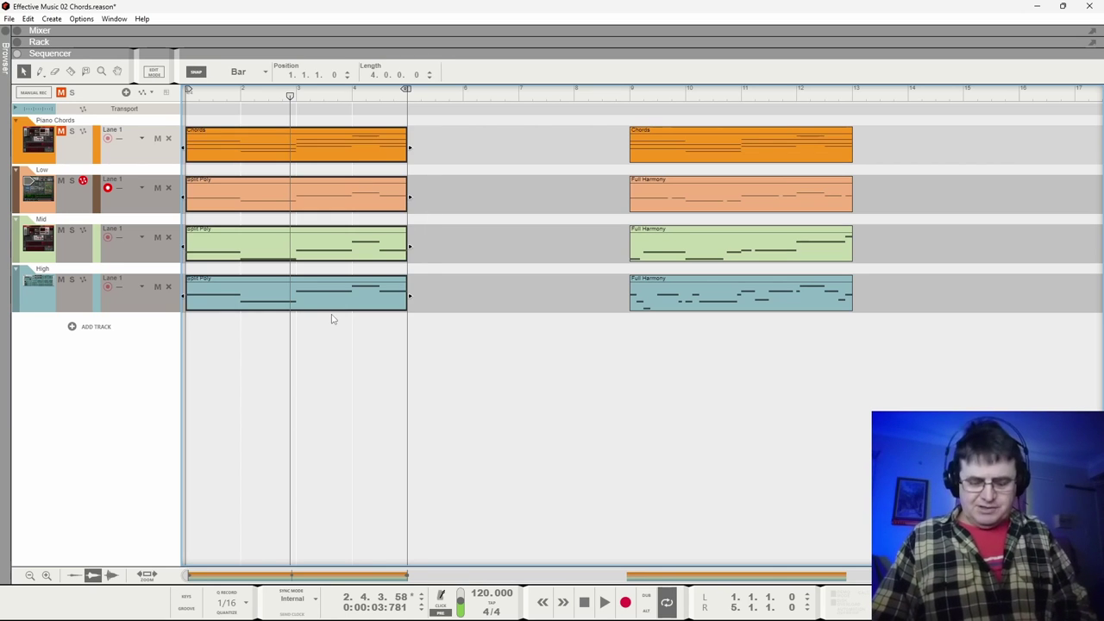
{"action": "key", "text": "Delete"}
{"action": "left_click_drag", "start_coordinate": [547, 123], "coordinate": [862, 328]}
{"action": "left_click_drag", "start_coordinate": [654, 168], "coordinate": [157, 171]}
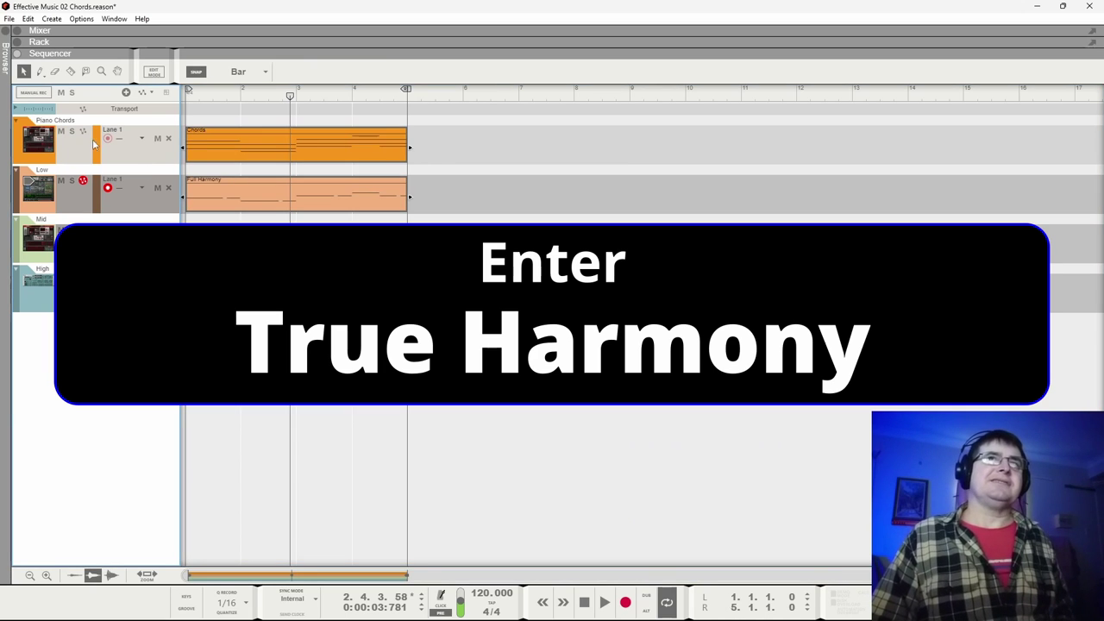
{"action": "left_click", "coordinate": [195, 95]}
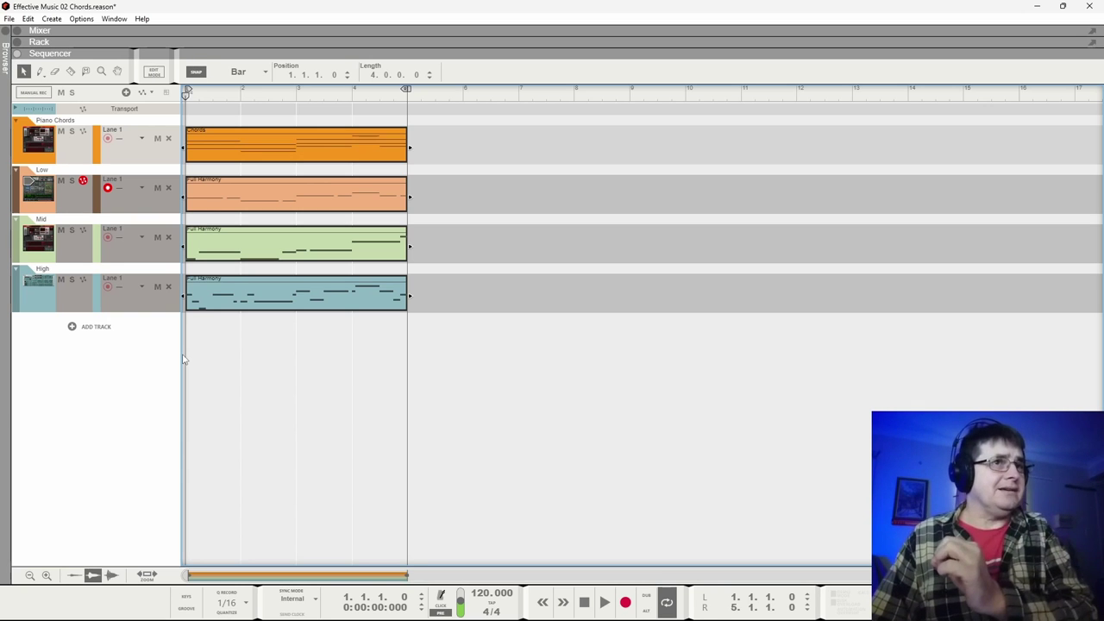
Solo the Piano Chords track and play its Chords clip from bar 1, stopping before bar 3
{"action": "left_click", "coordinate": [252, 146]}
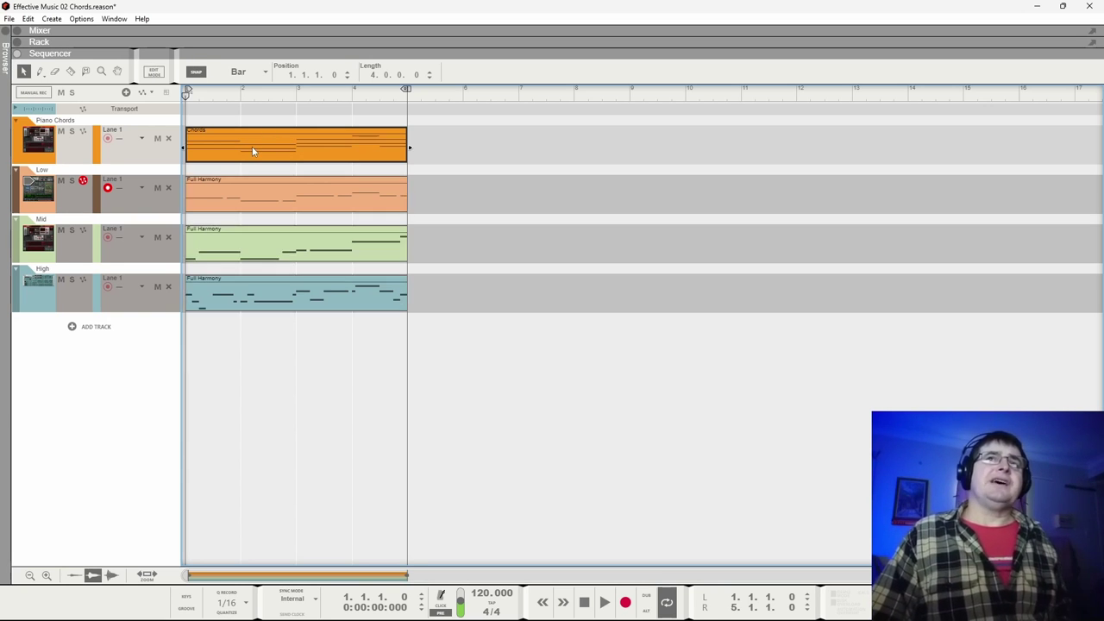
{"action": "left_click", "coordinate": [71, 131]}
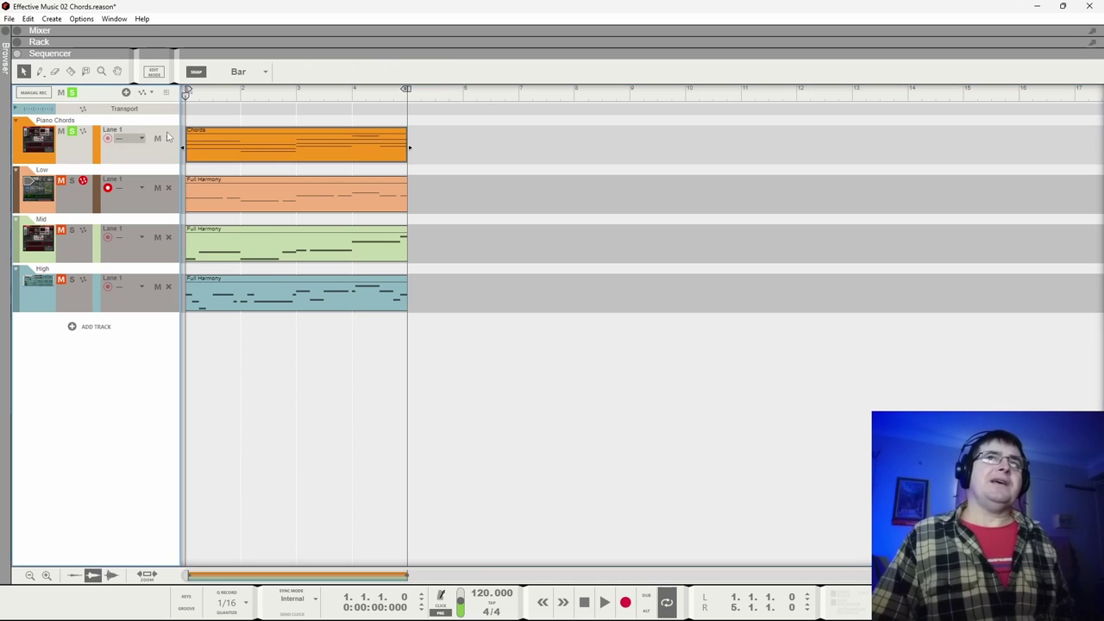
{"action": "key", "text": "space"}
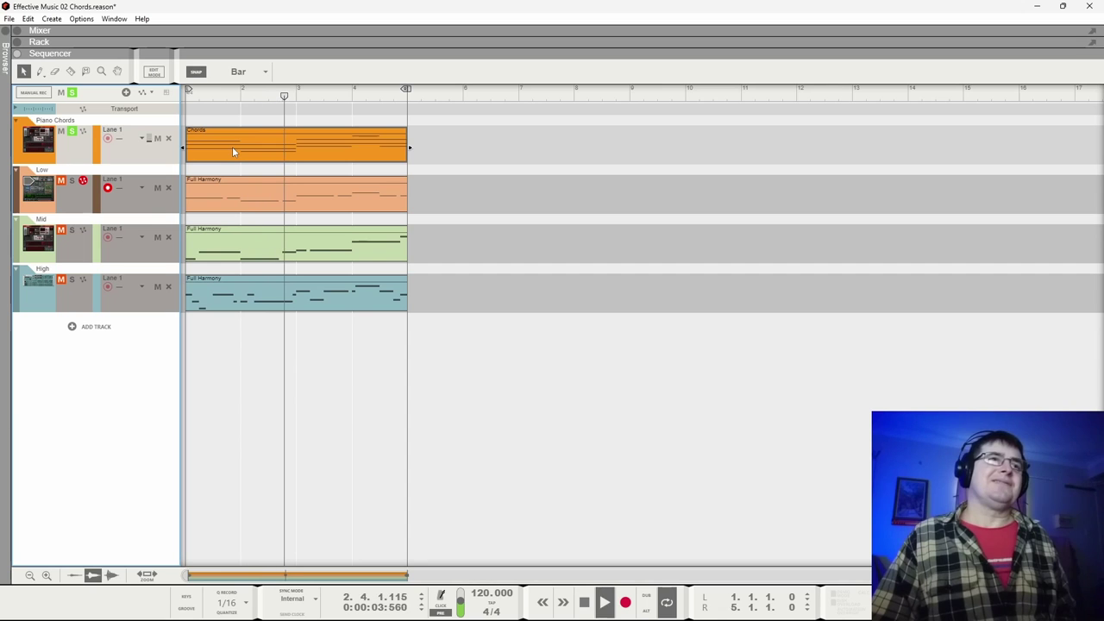
{"action": "key", "text": "space"}
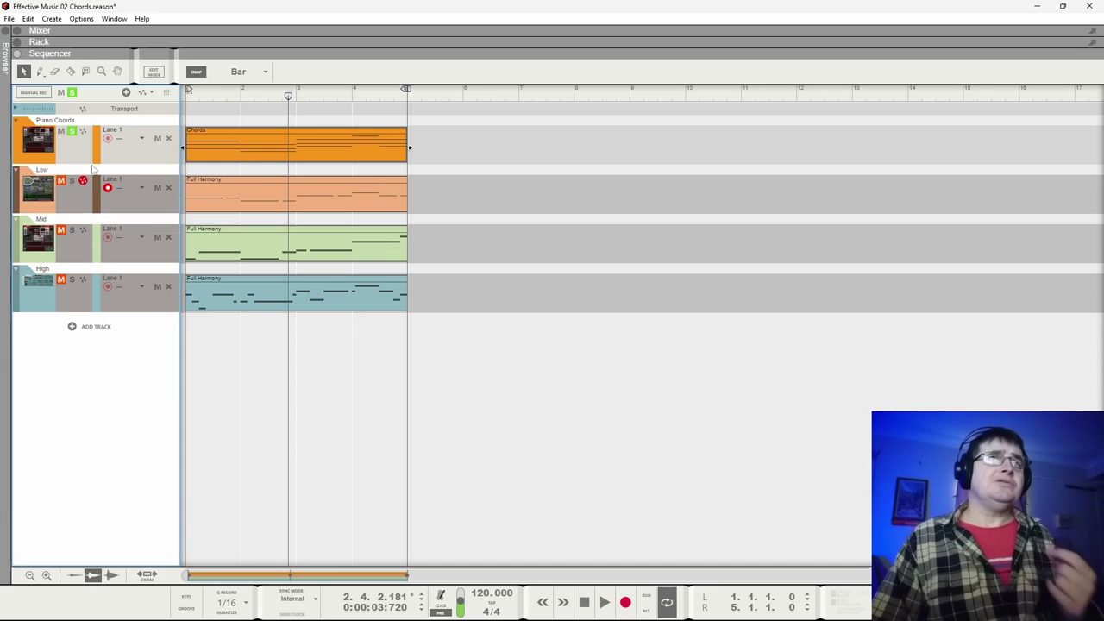
Switch the Piano Chords track from soloed to muted and play the Full Harmony clips from bar 1
{"action": "left_click", "coordinate": [184, 146]}
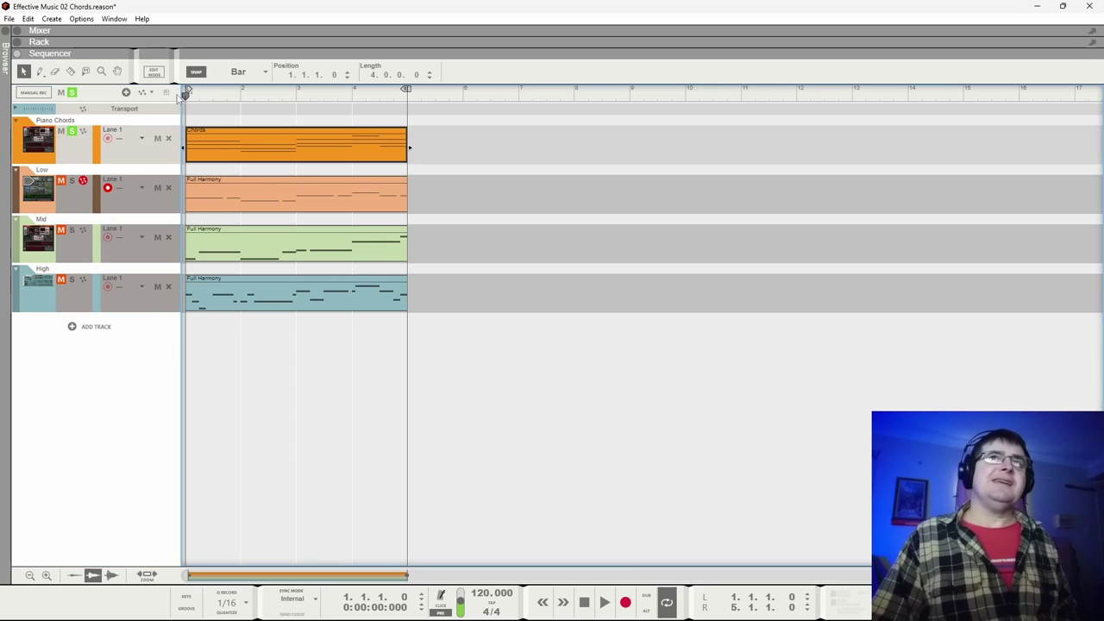
{"action": "left_click", "coordinate": [72, 131]}
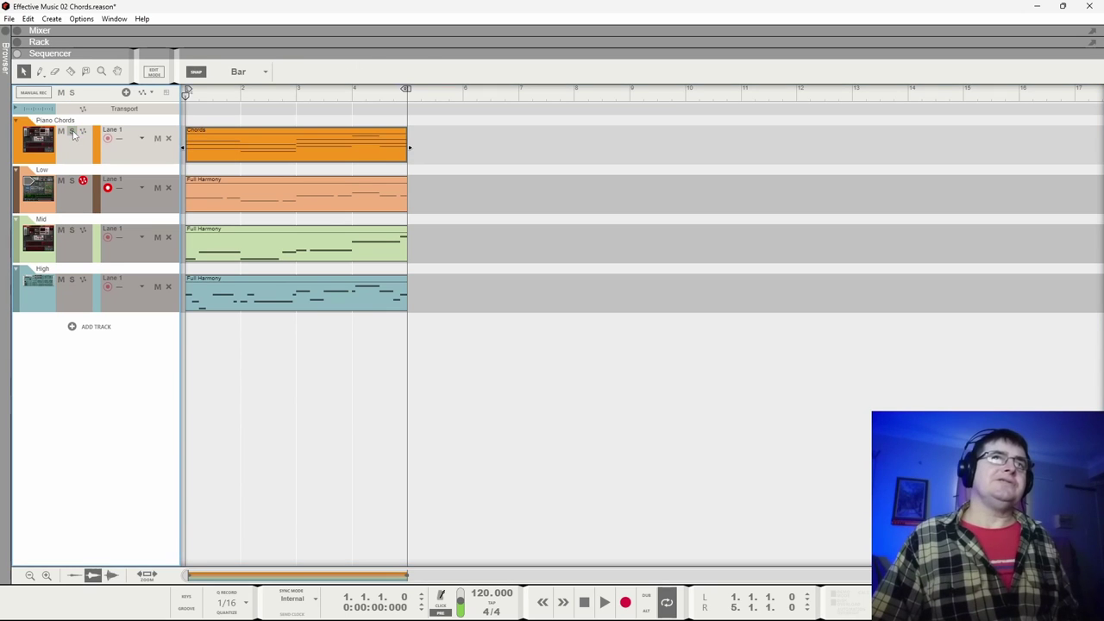
{"action": "left_click", "coordinate": [61, 131]}
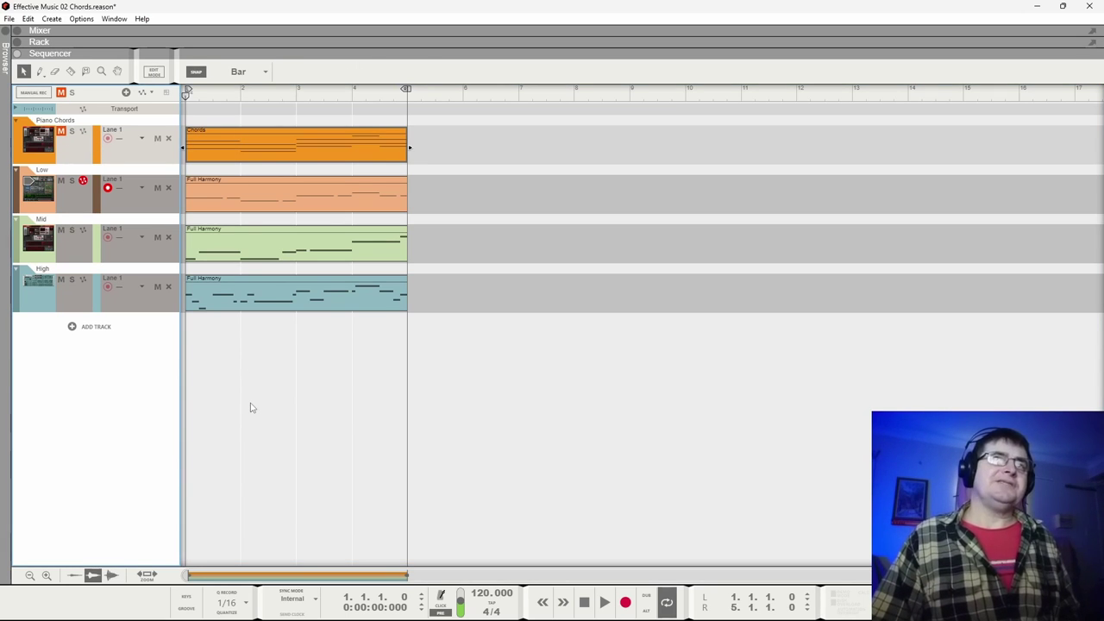
{"action": "key", "text": "space"}
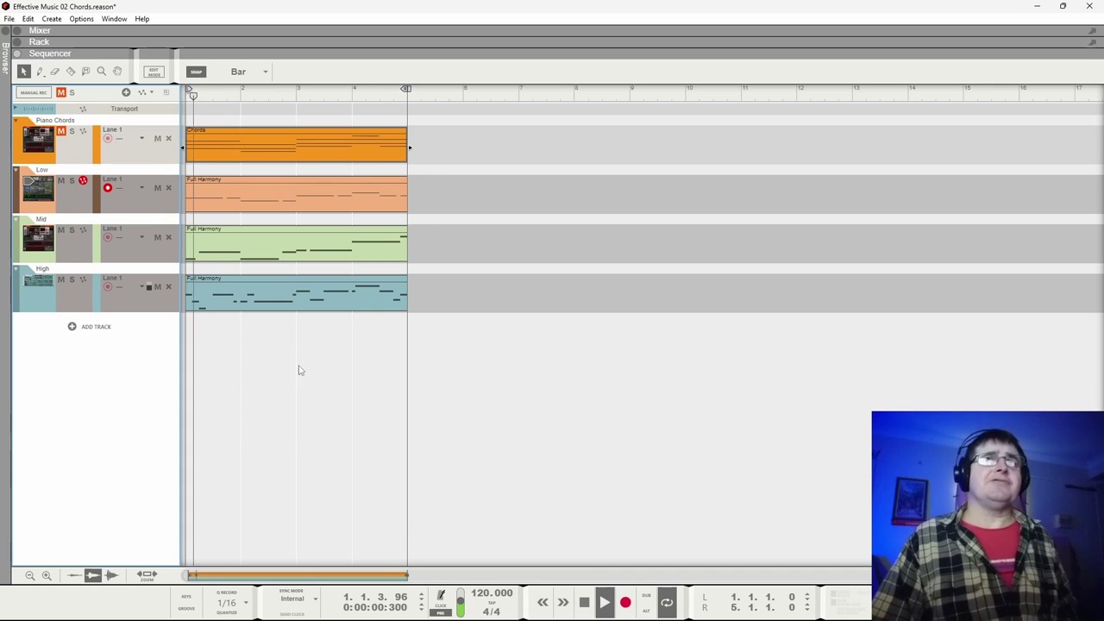
Open the Low, Mid and High Full Harmony clips in the note editor and examine the notes of each voice
{"action": "left_click_drag", "start_coordinate": [427, 194], "coordinate": [366, 286]}
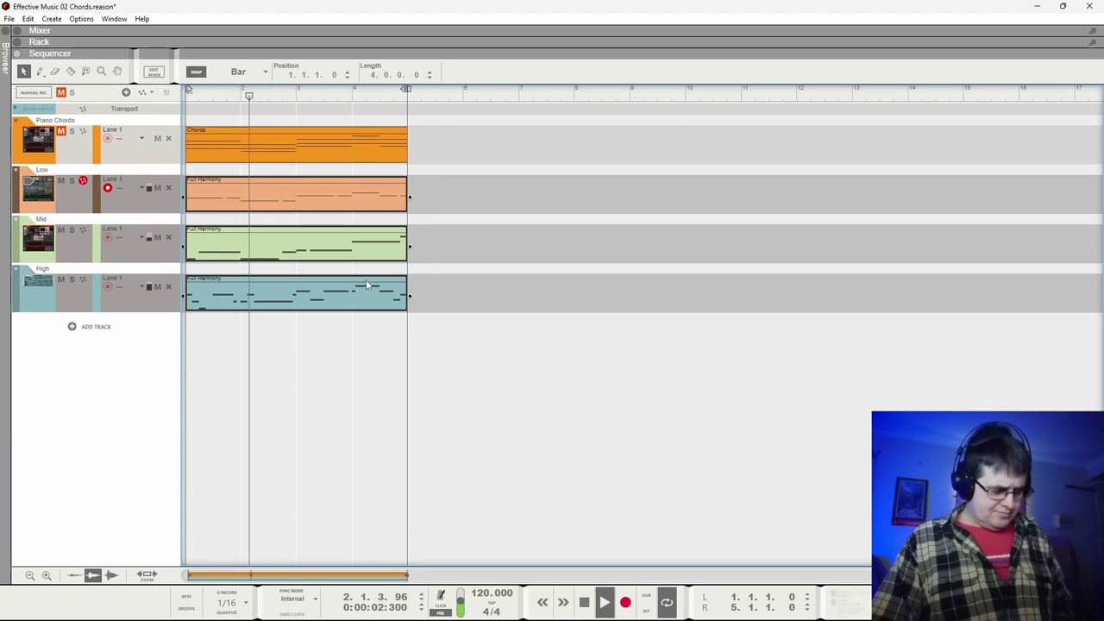
{"action": "double_click", "coordinate": [366, 286]}
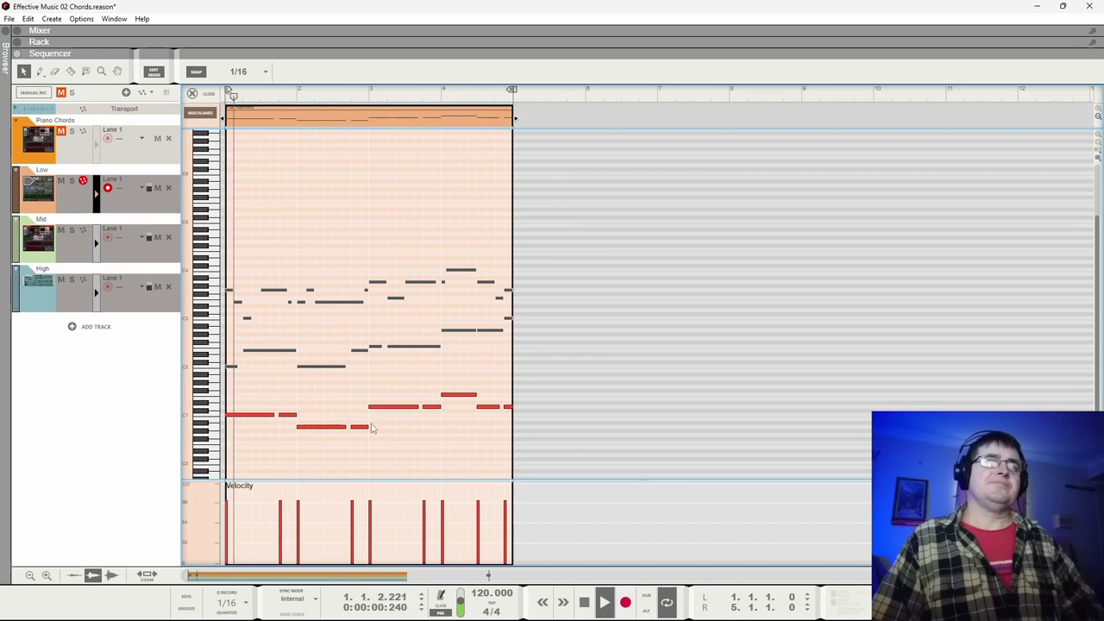
{"action": "left_click", "coordinate": [376, 347]}
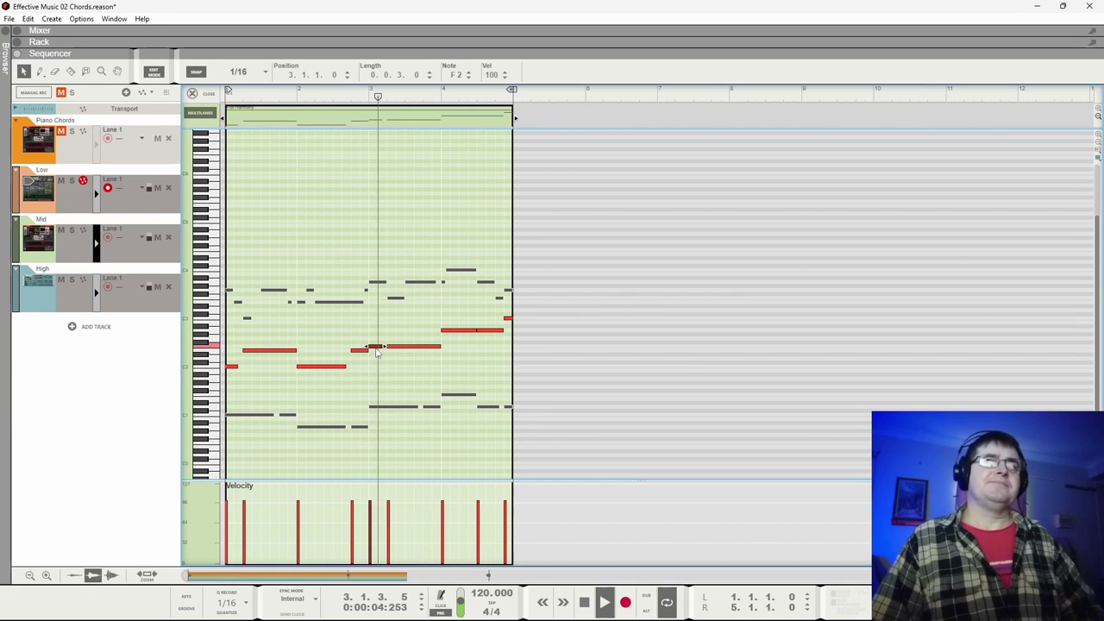
{"action": "left_click", "coordinate": [383, 283]}
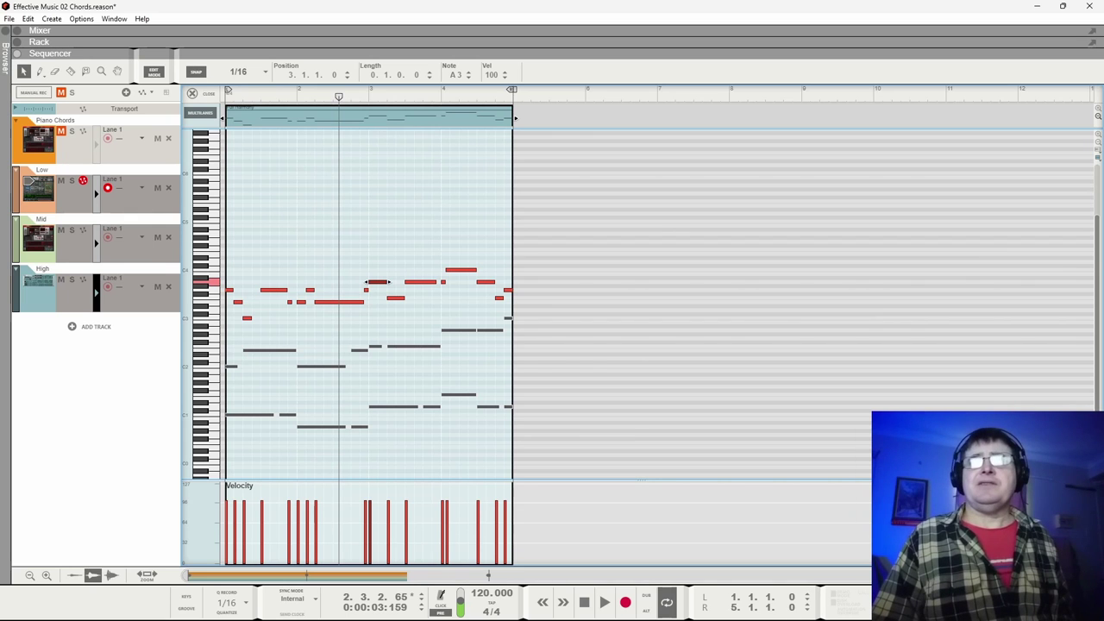
{"action": "scroll", "coordinate": [466, 302], "scroll_direction": "up", "scroll_amount": 3}
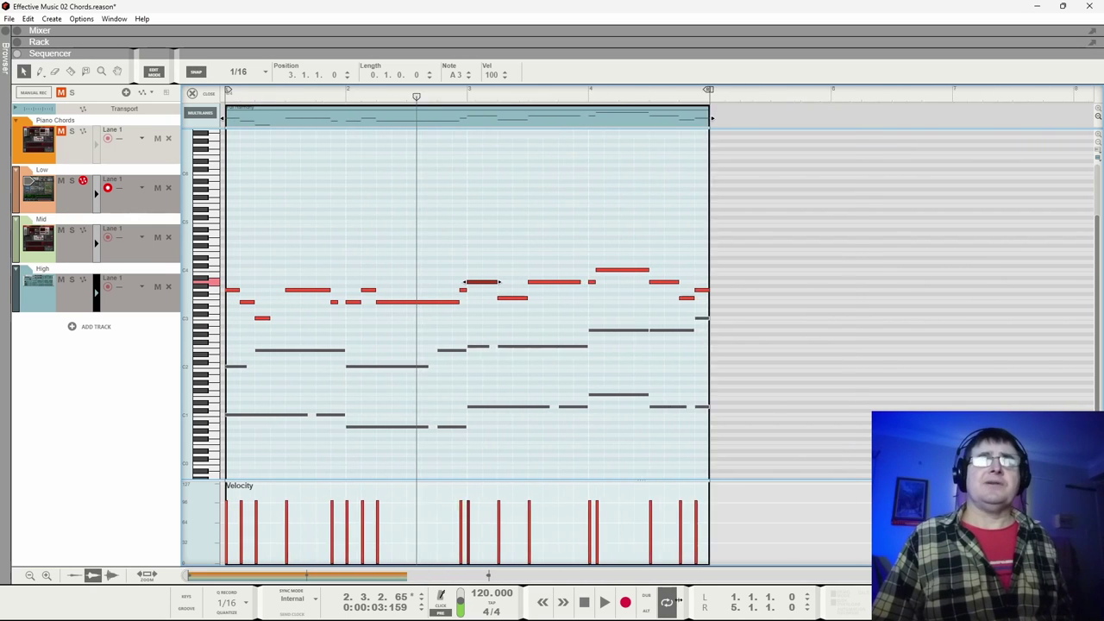
{"action": "scroll", "coordinate": [466, 301], "scroll_direction": "up", "scroll_amount": 2}
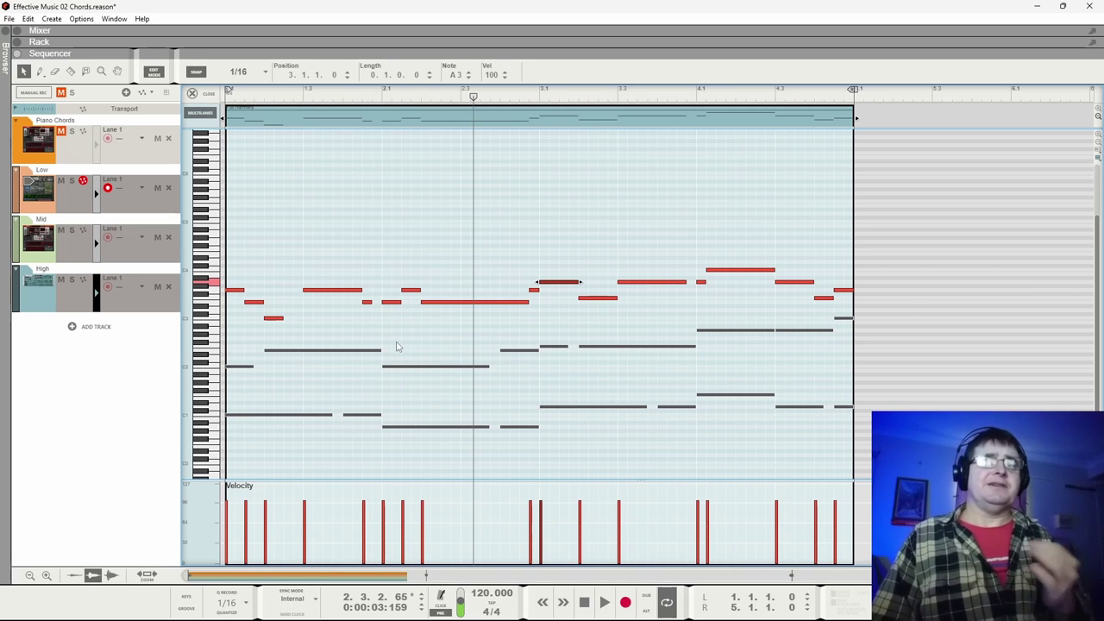
Play the Full Harmony clips from bar 1 with the note editor open, stopping before bar 3
{"action": "left_click", "coordinate": [227, 93]}
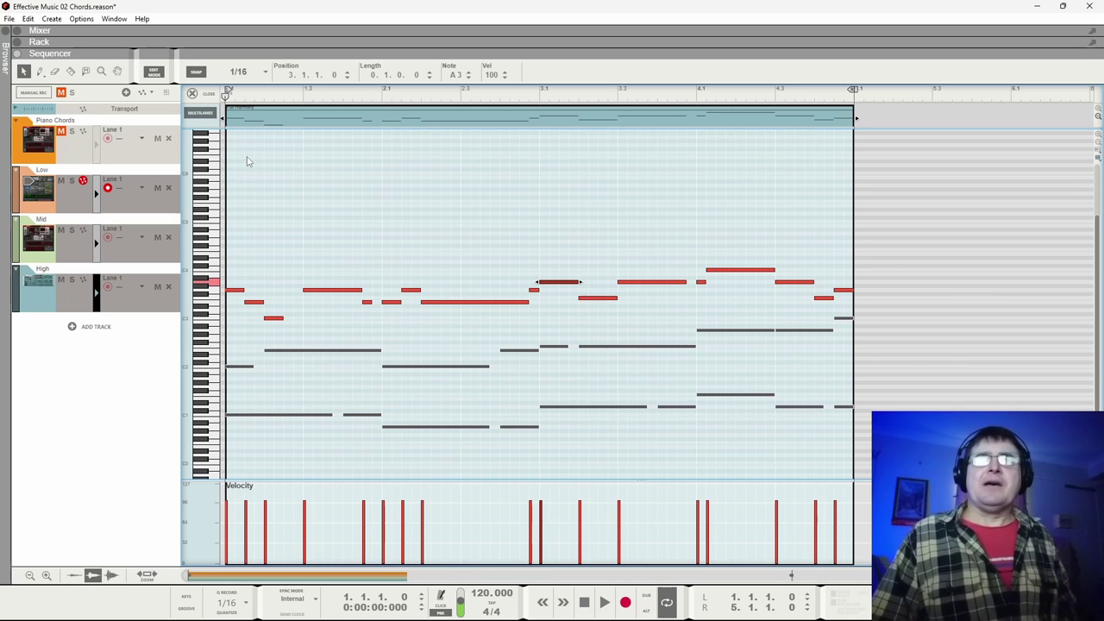
{"action": "key", "text": "space"}
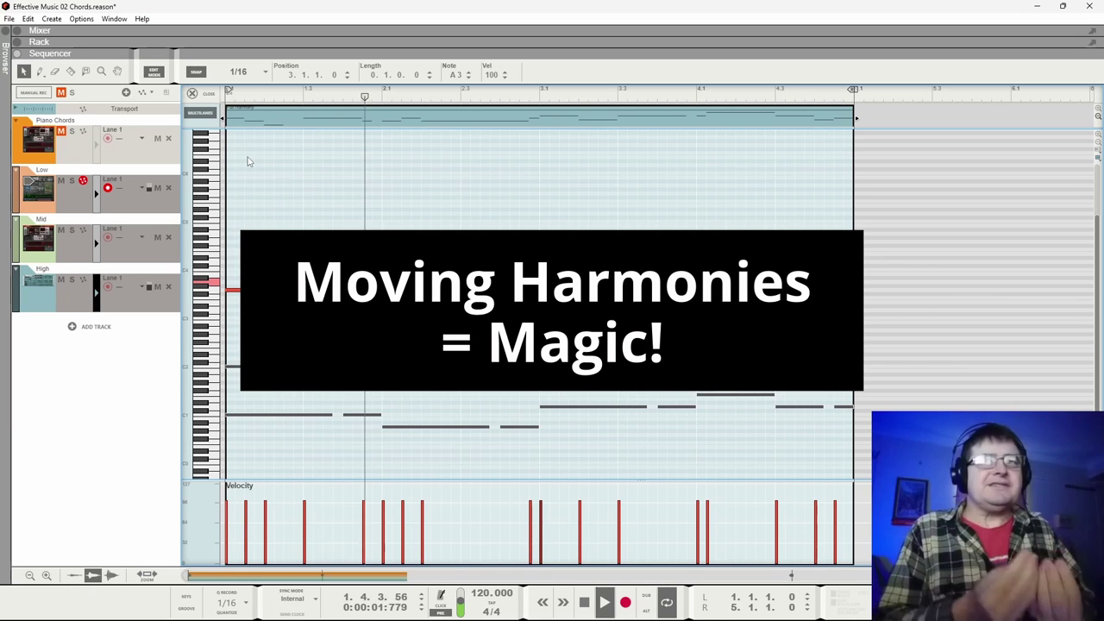
{"action": "key", "text": "space"}
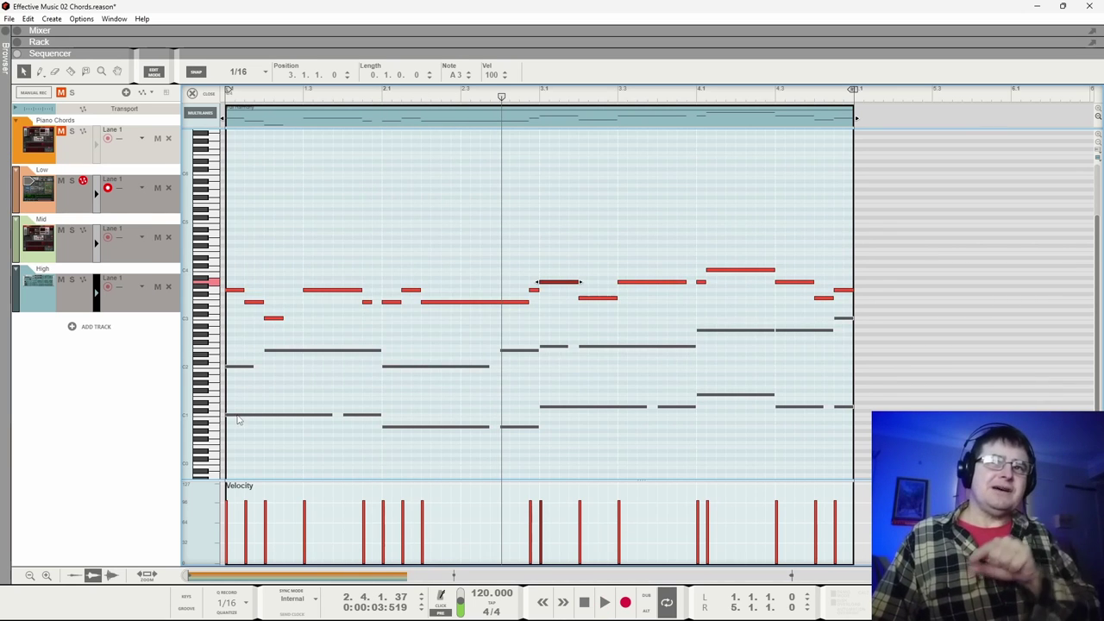
Switch the note editor to the Mid Full Harmony clip and examine its first two notes in bar 1
{"action": "left_click", "coordinate": [242, 416]}
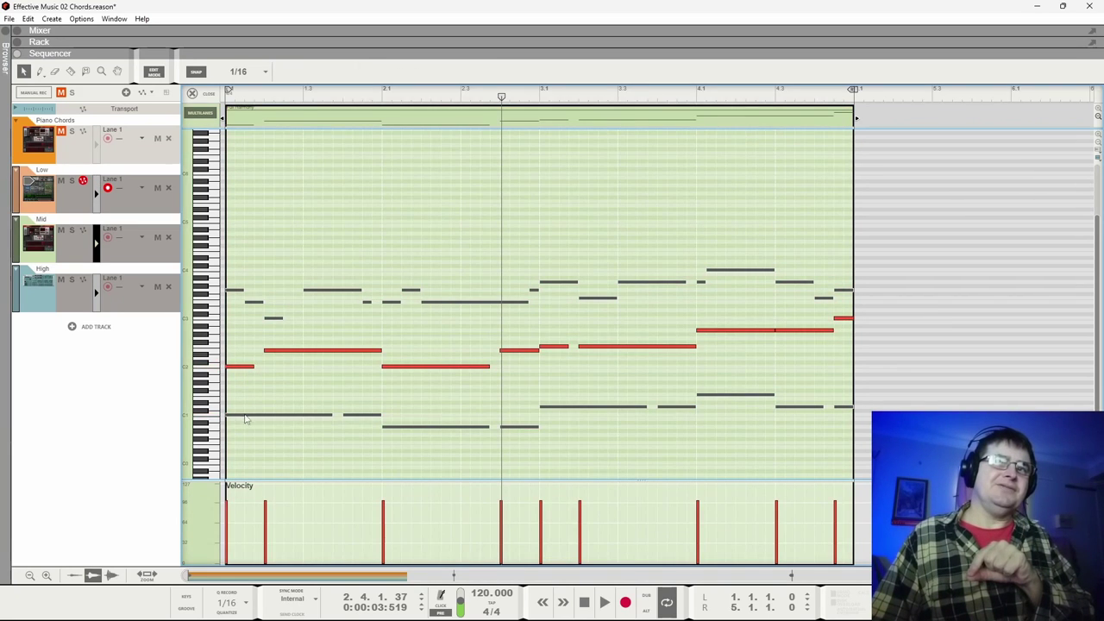
{"action": "left_click", "coordinate": [240, 367]}
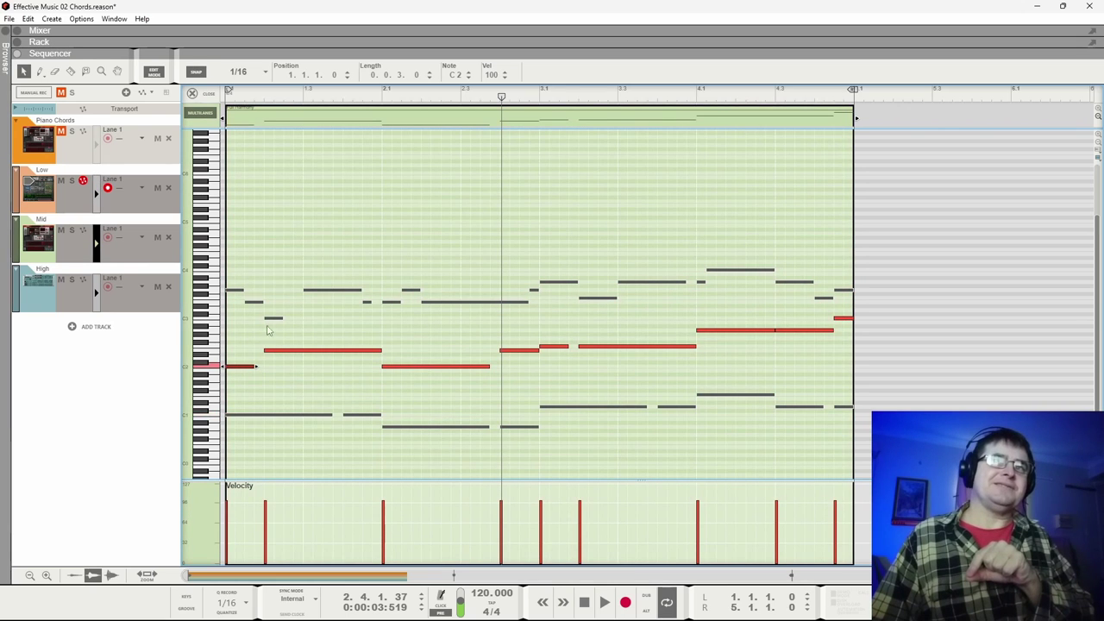
{"action": "left_click", "coordinate": [272, 350]}
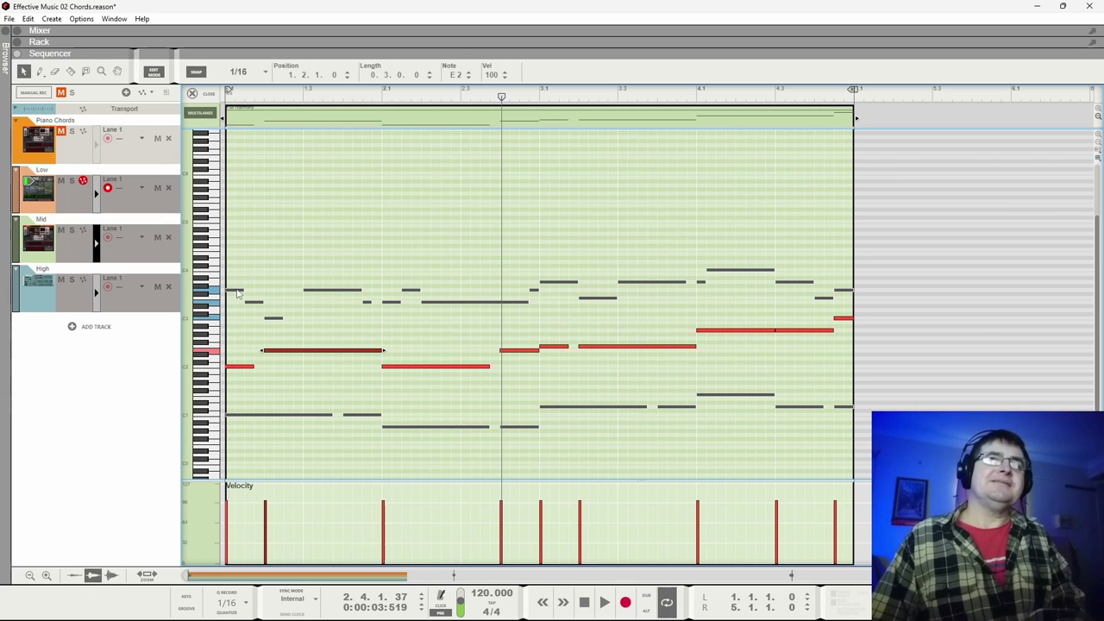
Examine individual notes of the High Full Harmony clip from bar 1 to the start of bar 3
{"action": "left_click", "coordinate": [246, 301]}
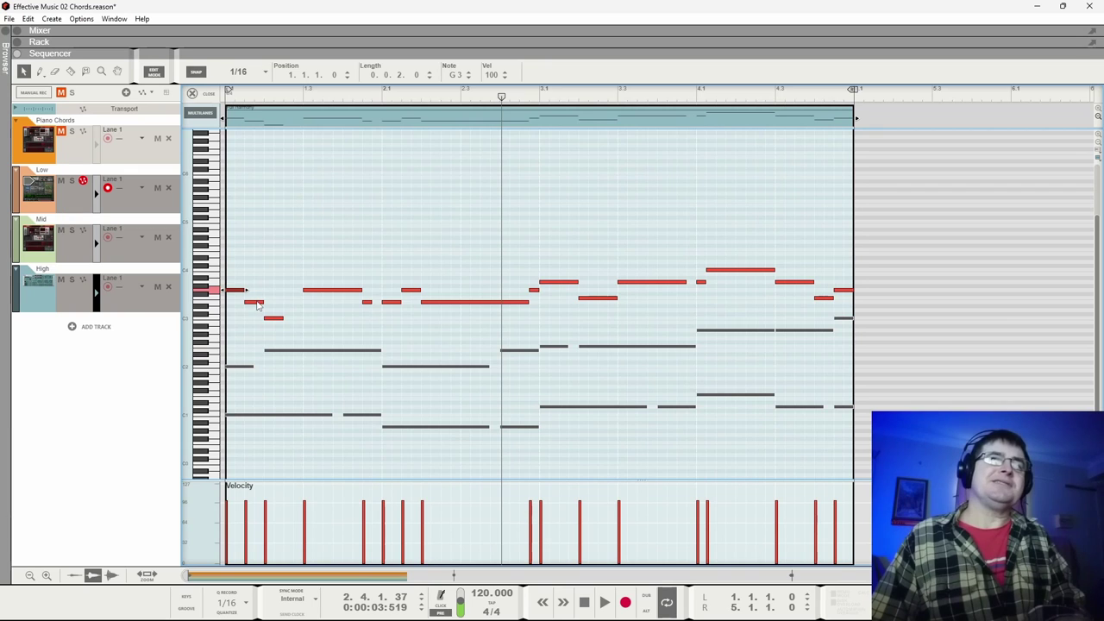
{"action": "left_click", "coordinate": [273, 318]}
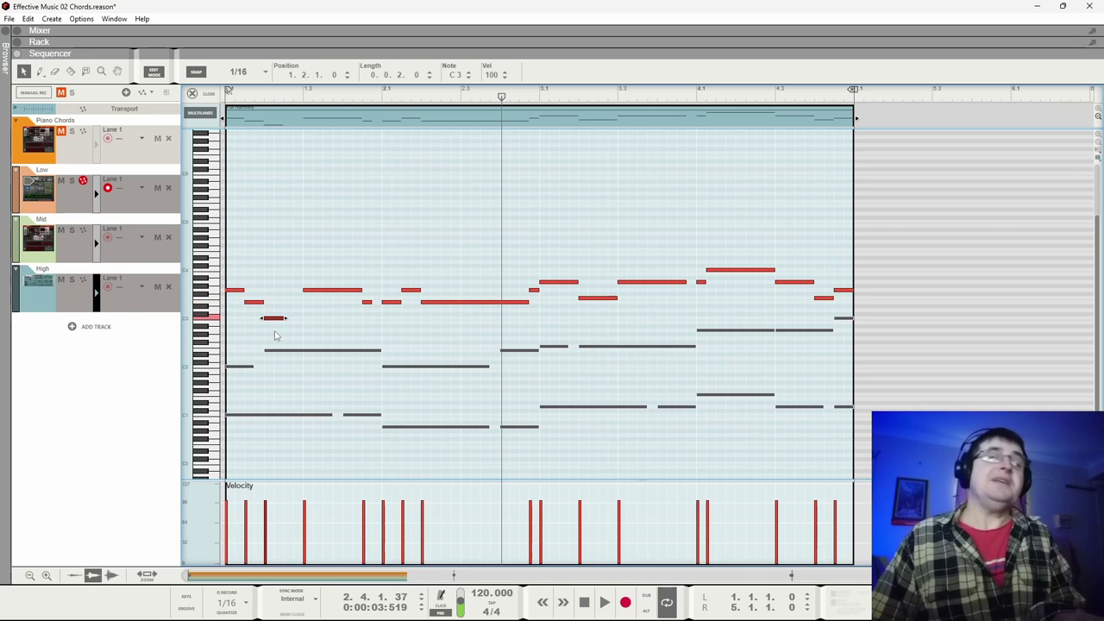
{"action": "left_click", "coordinate": [319, 291]}
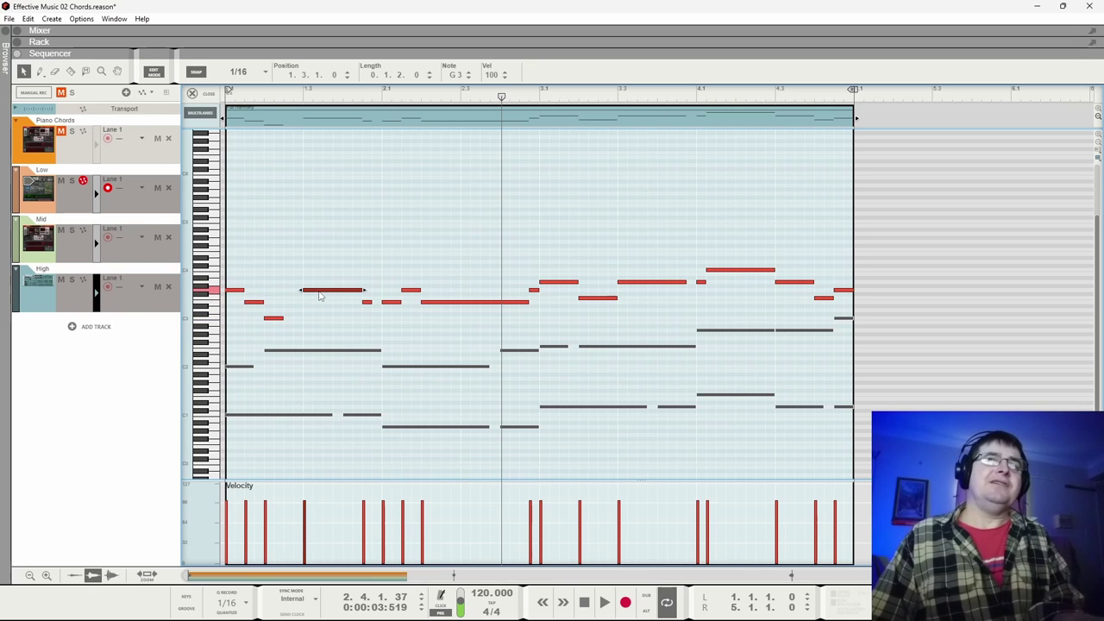
{"action": "left_click", "coordinate": [366, 302]}
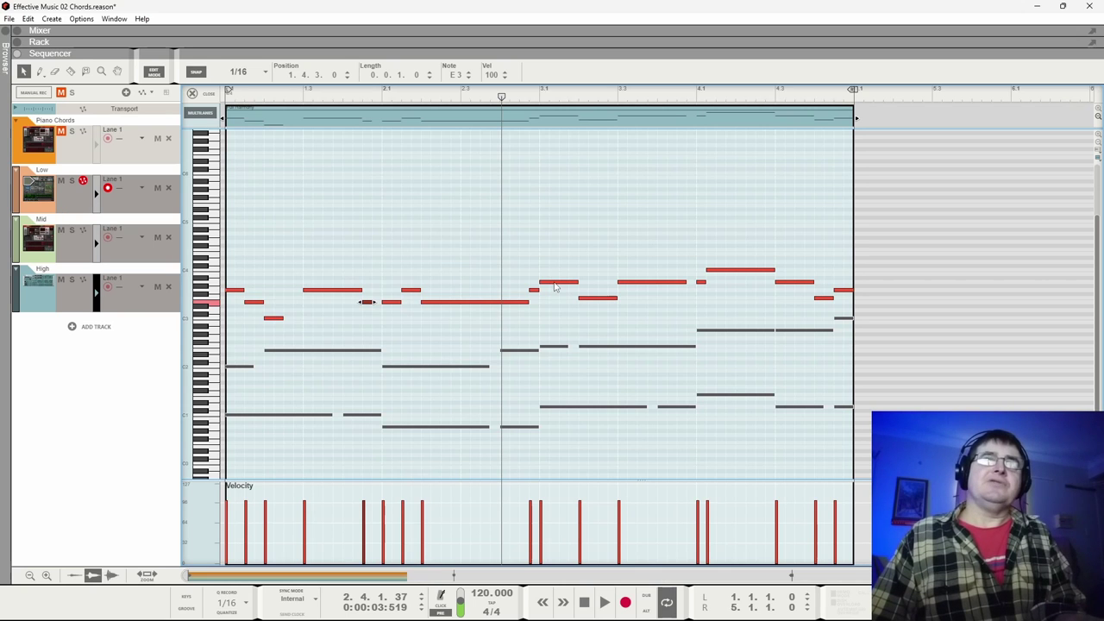
{"action": "left_click", "coordinate": [552, 283]}
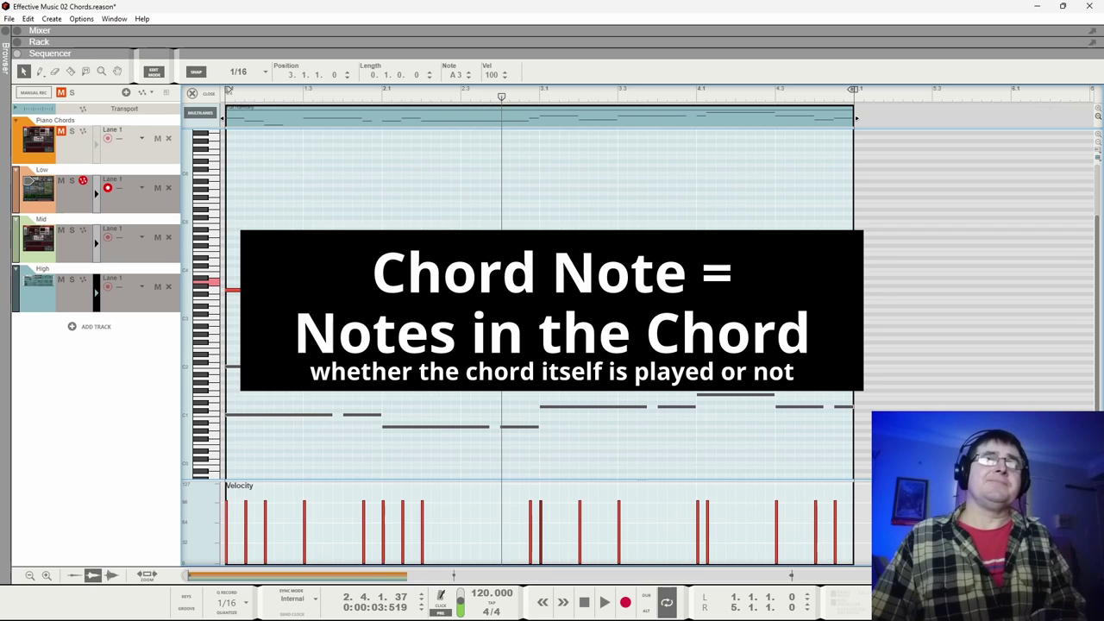
{"action": "left_click", "coordinate": [238, 291]}
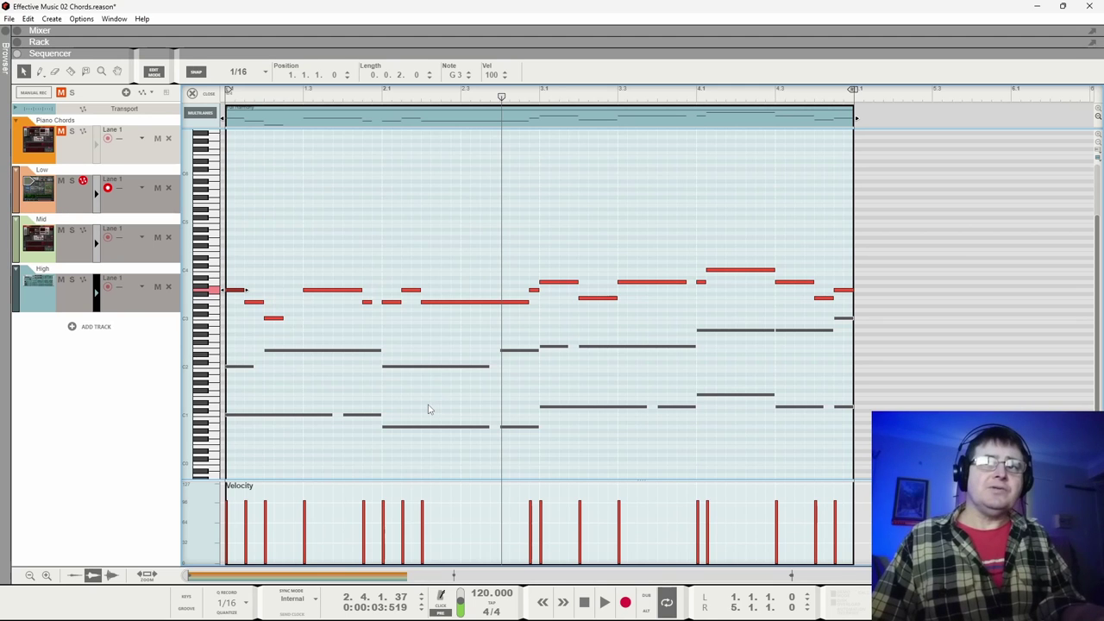
{"action": "left_click", "coordinate": [392, 303]}
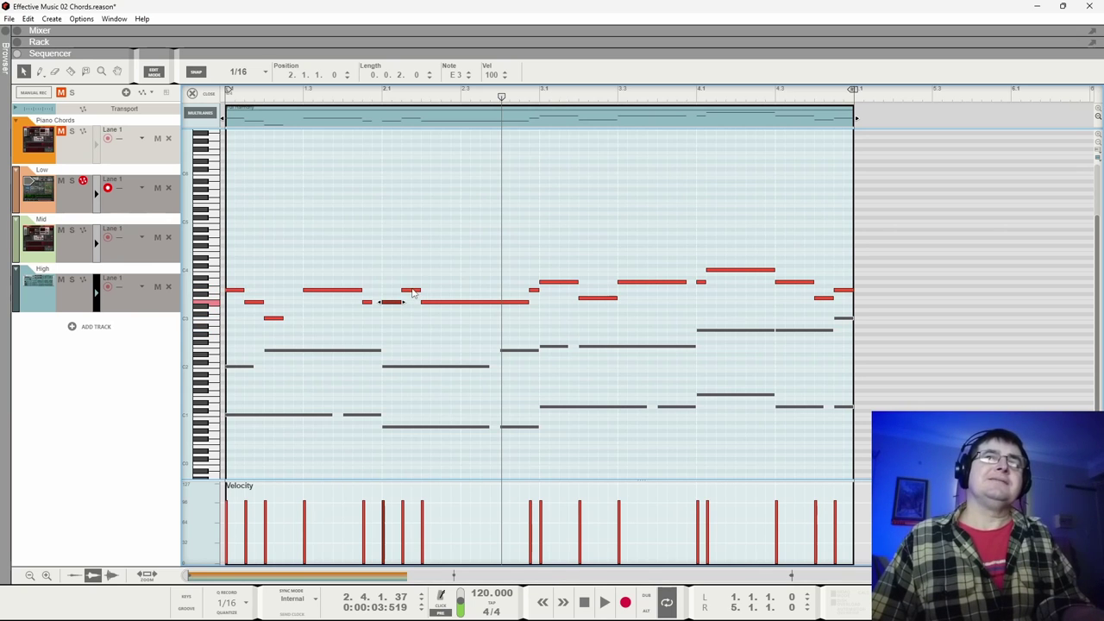
{"action": "left_click", "coordinate": [413, 290]}
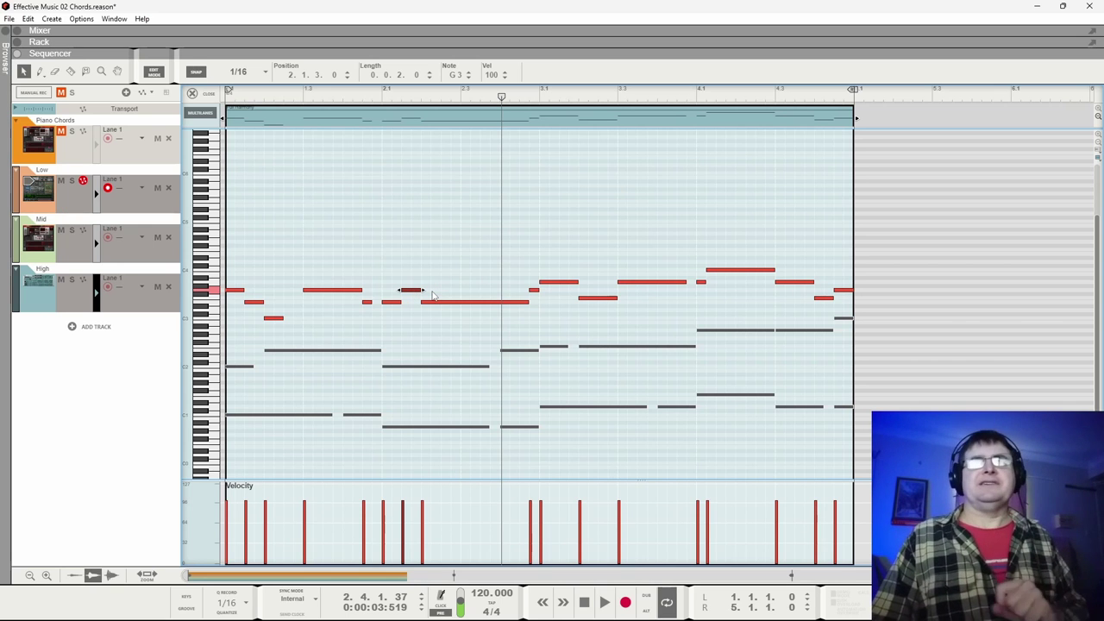
Play the opening of the Full Harmony clips, then return to bar 1 and play them to the end of bar 4
{"action": "key", "text": "space"}
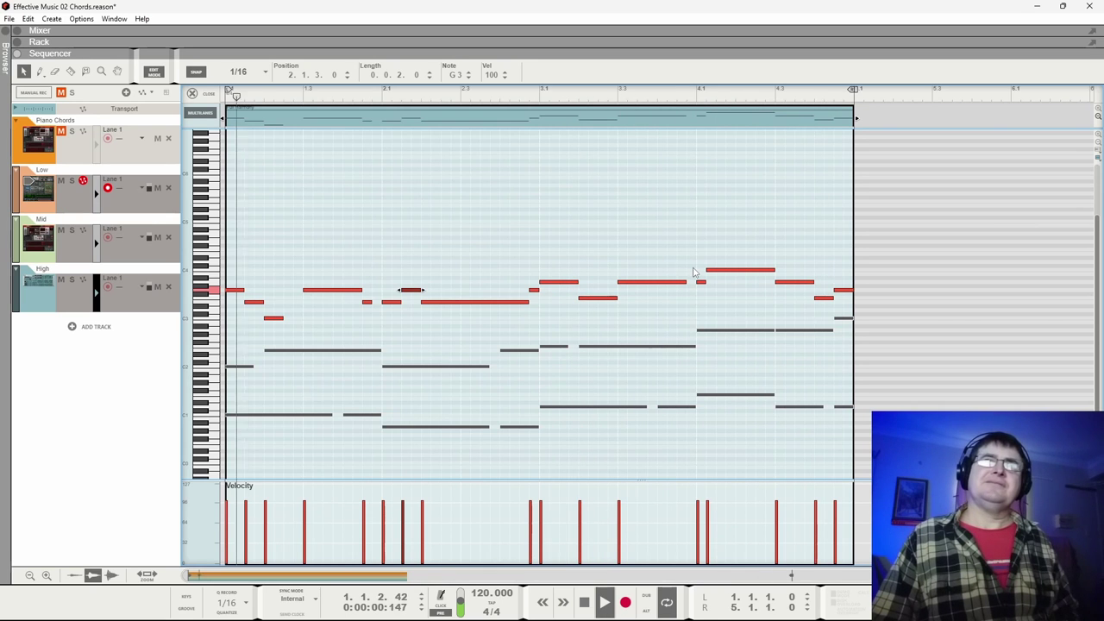
{"action": "key", "text": "space"}
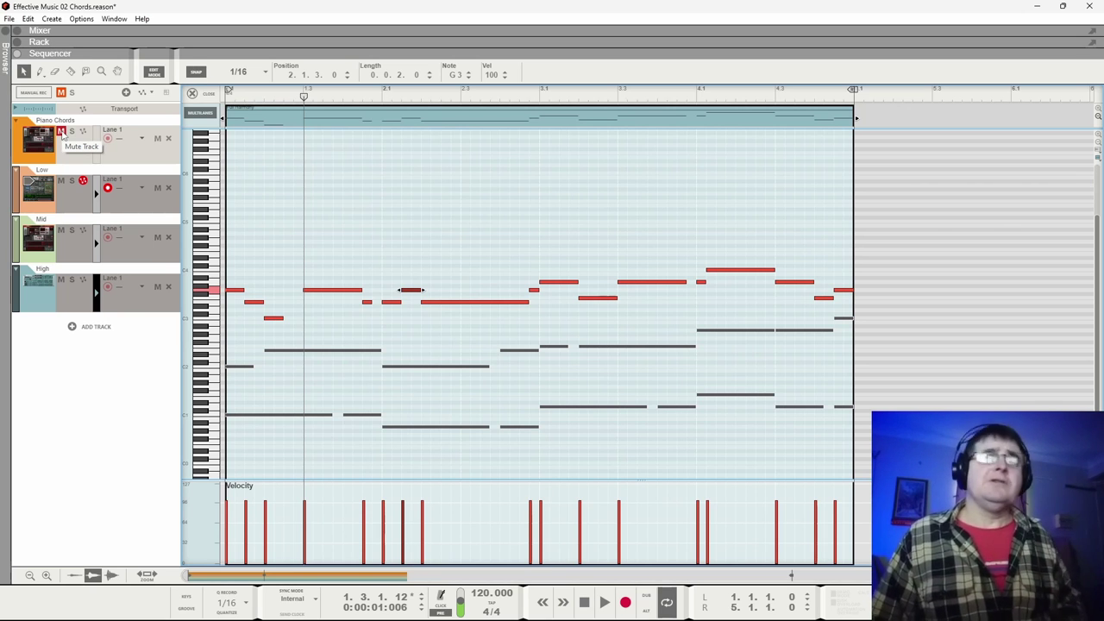
{"action": "left_click", "coordinate": [228, 91]}
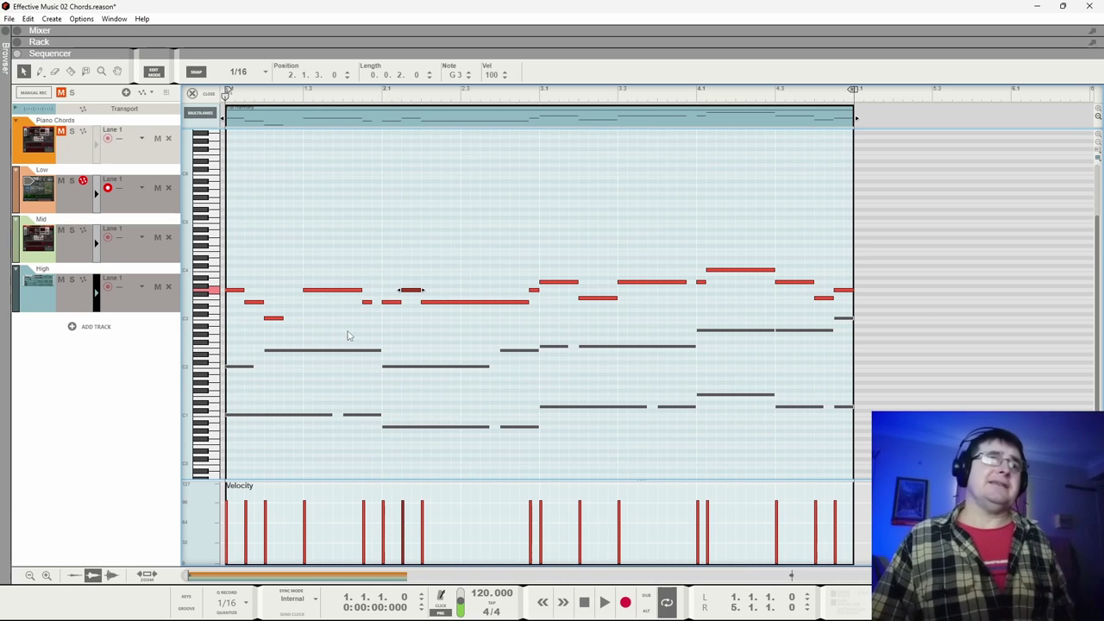
{"action": "key", "text": "space"}
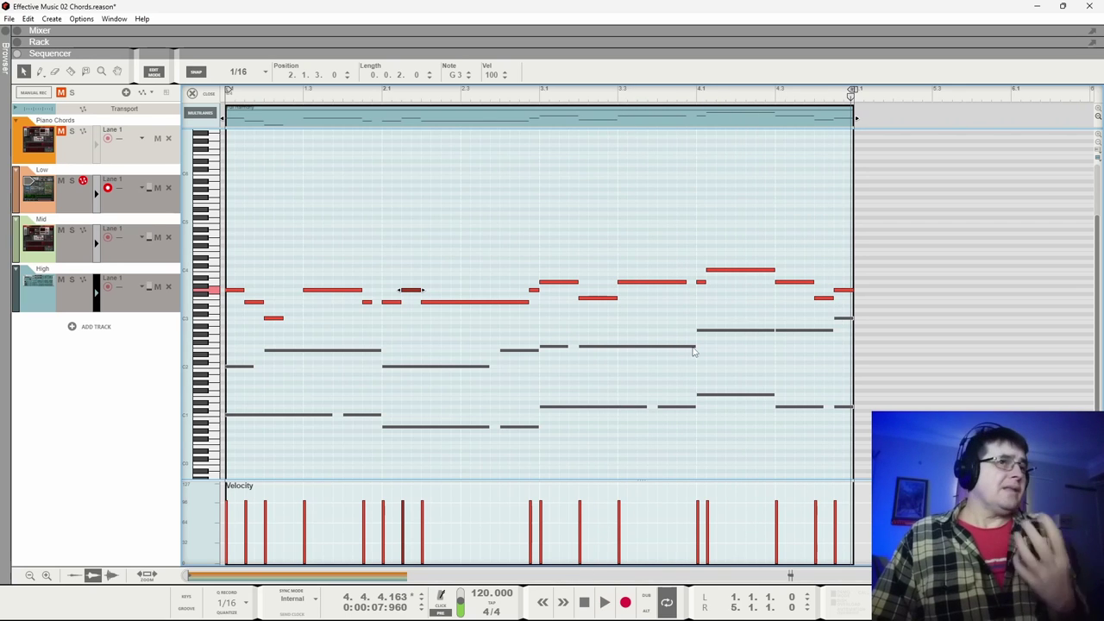
Close the note editor, unmute and solo the Piano Chords track, and play its Chords clip from bar 1
{"action": "left_click", "coordinate": [195, 93]}
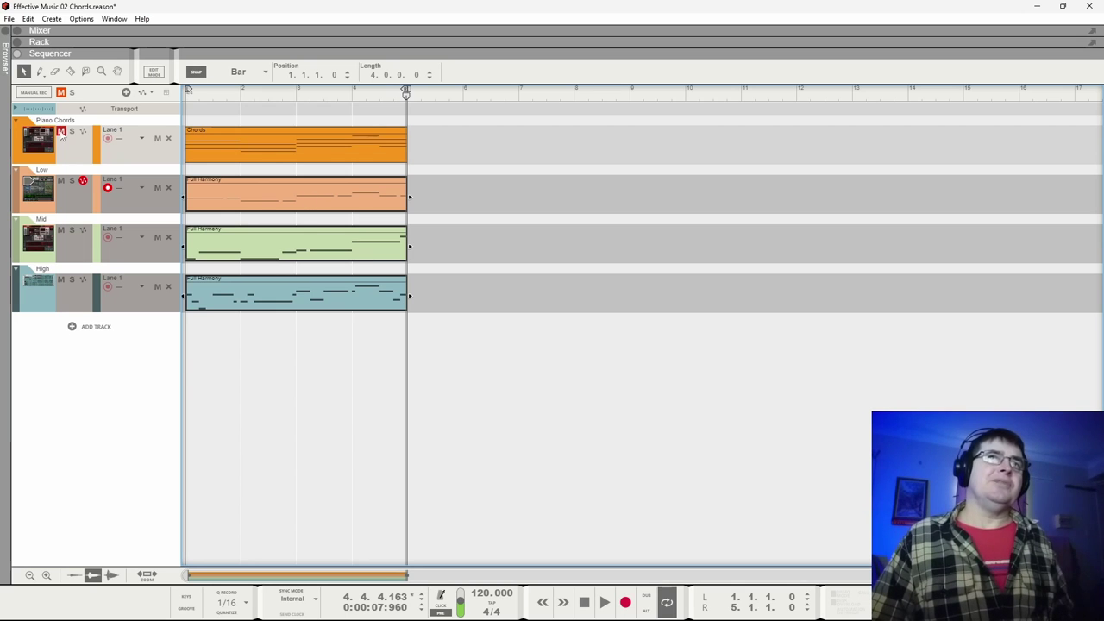
{"action": "key", "text": "KP_0"}
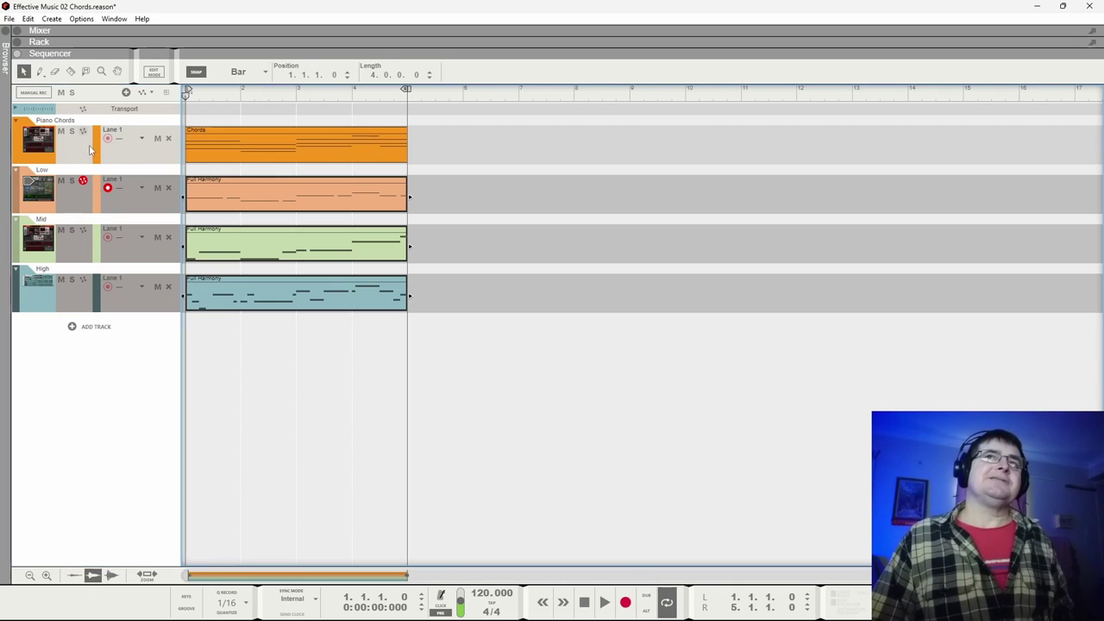
{"action": "left_click", "coordinate": [71, 131]}
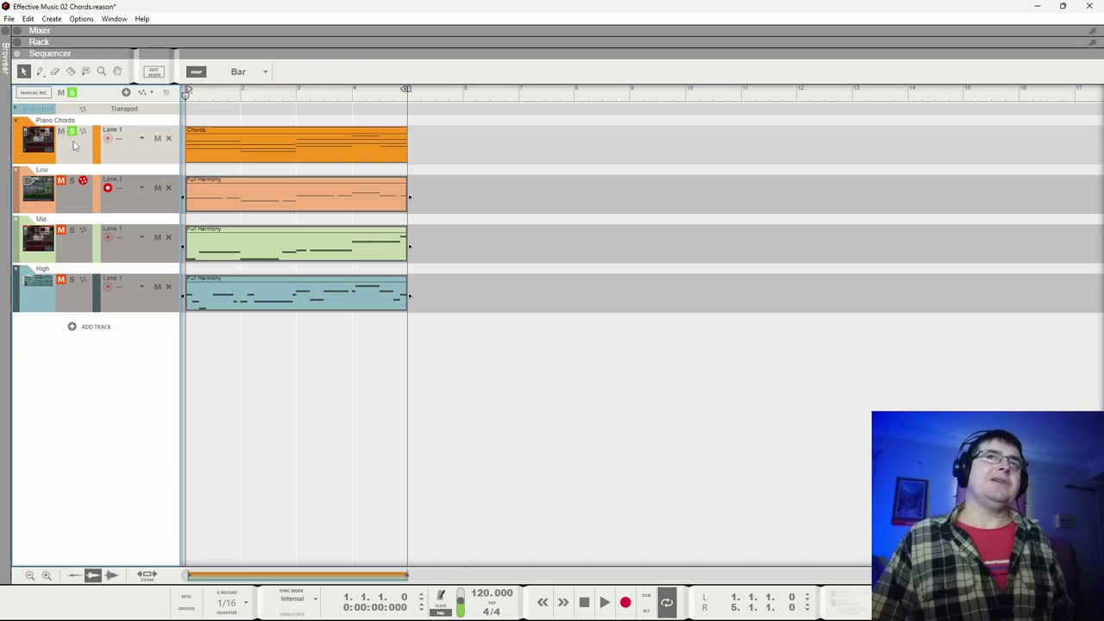
{"action": "key", "text": "space"}
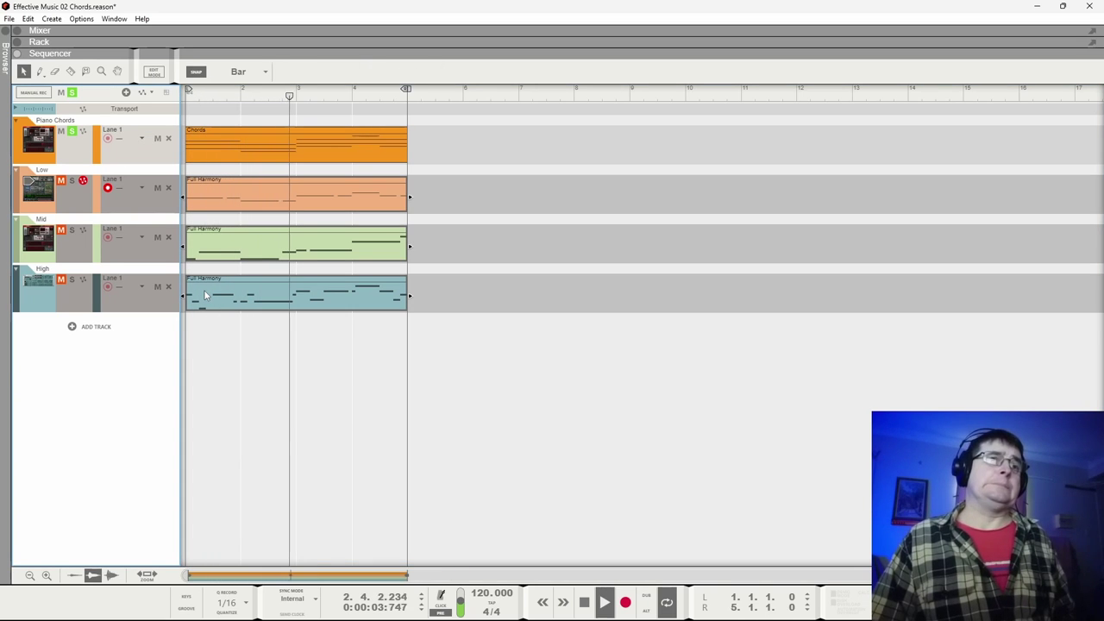
During playback, switch Piano Chords from soloed to muted, then unmute it to hear all four tracks together before stopping
{"action": "left_click", "coordinate": [72, 131]}
{"action": "left_click", "coordinate": [61, 132]}
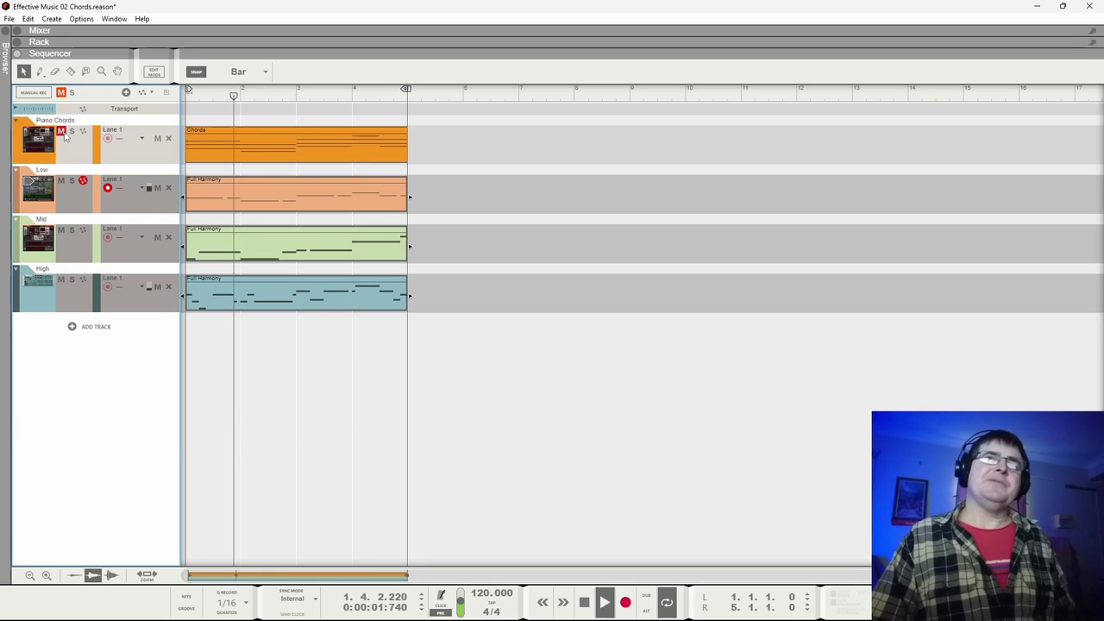
{"action": "left_click", "coordinate": [62, 131]}
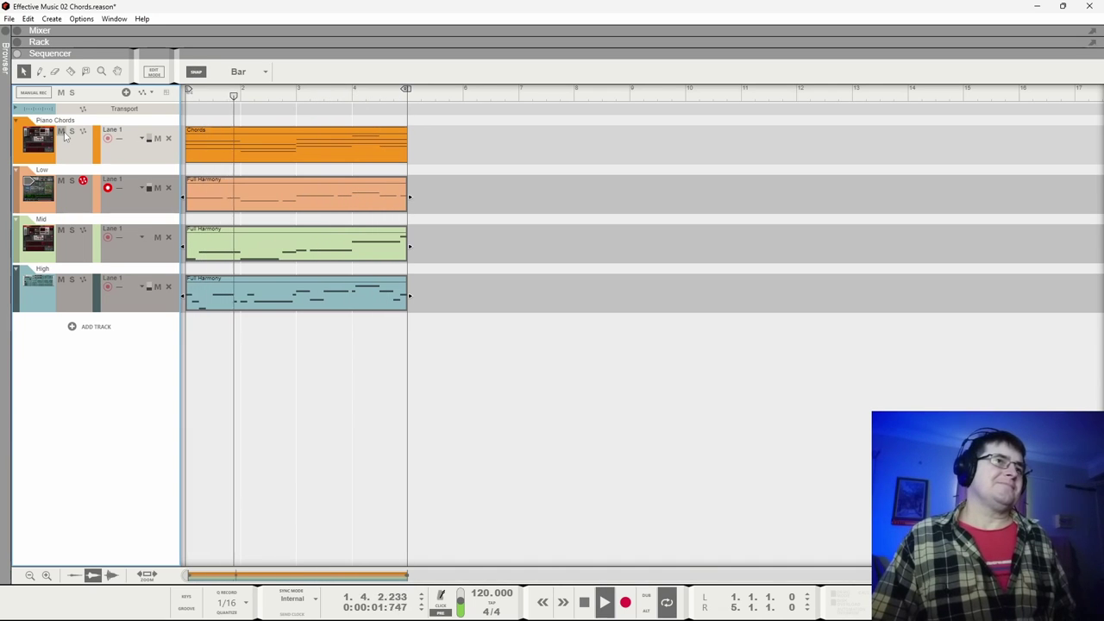
{"action": "key", "text": "space"}
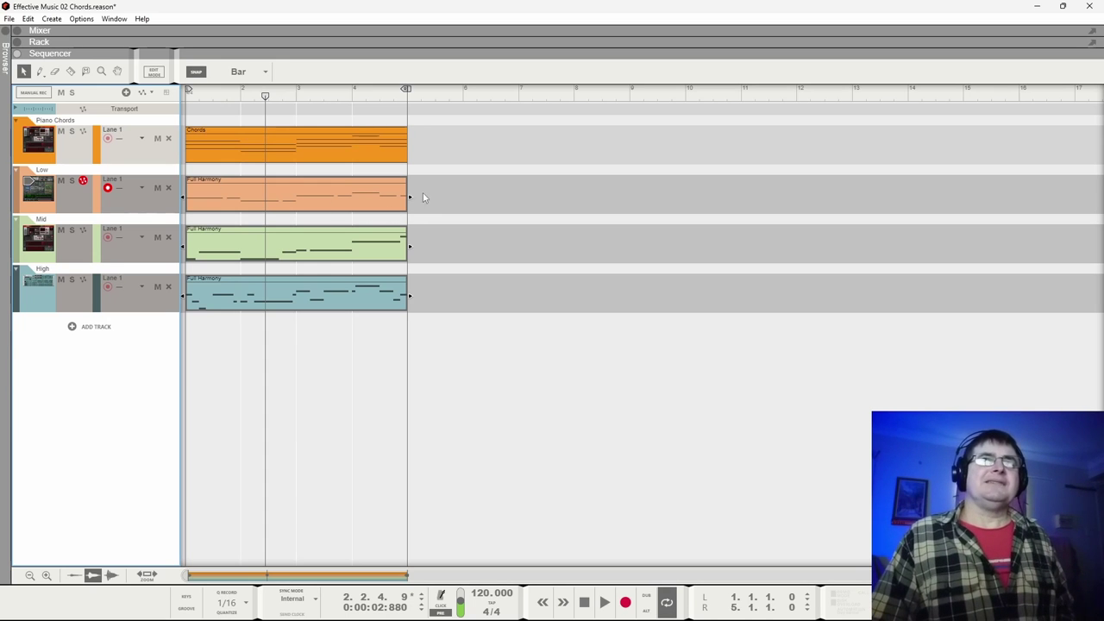
Delete the Full Harmony clips from the Low, Mid and High tracks, keeping the Chords clip on Piano Chords
{"action": "left_click_drag", "start_coordinate": [420, 174], "coordinate": [361, 307]}
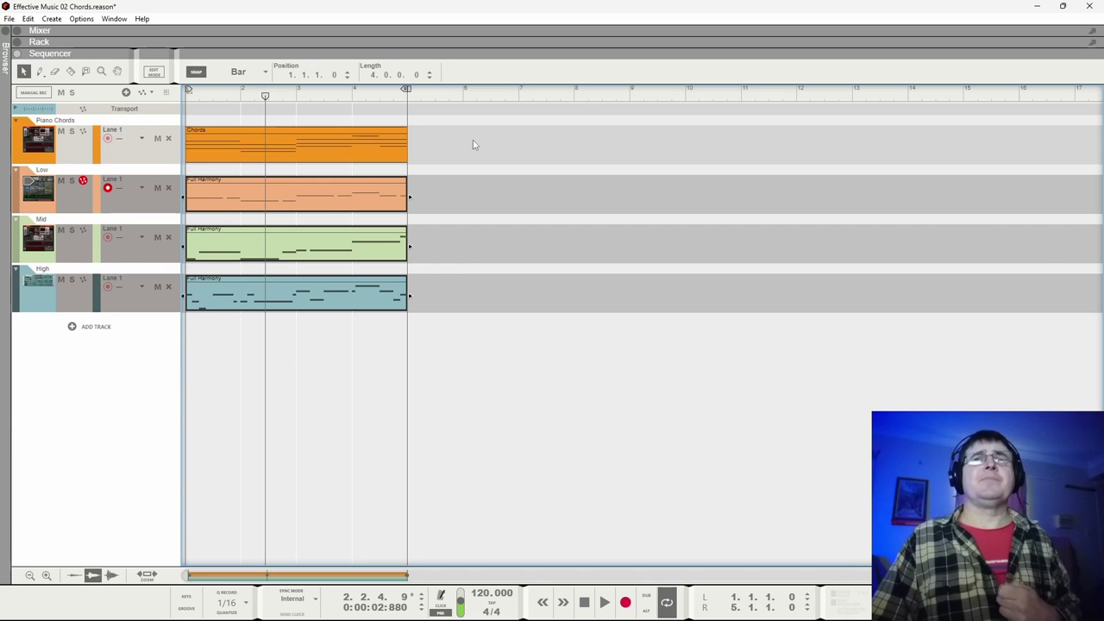
{"action": "left_click_drag", "start_coordinate": [471, 134], "coordinate": [183, 223]}
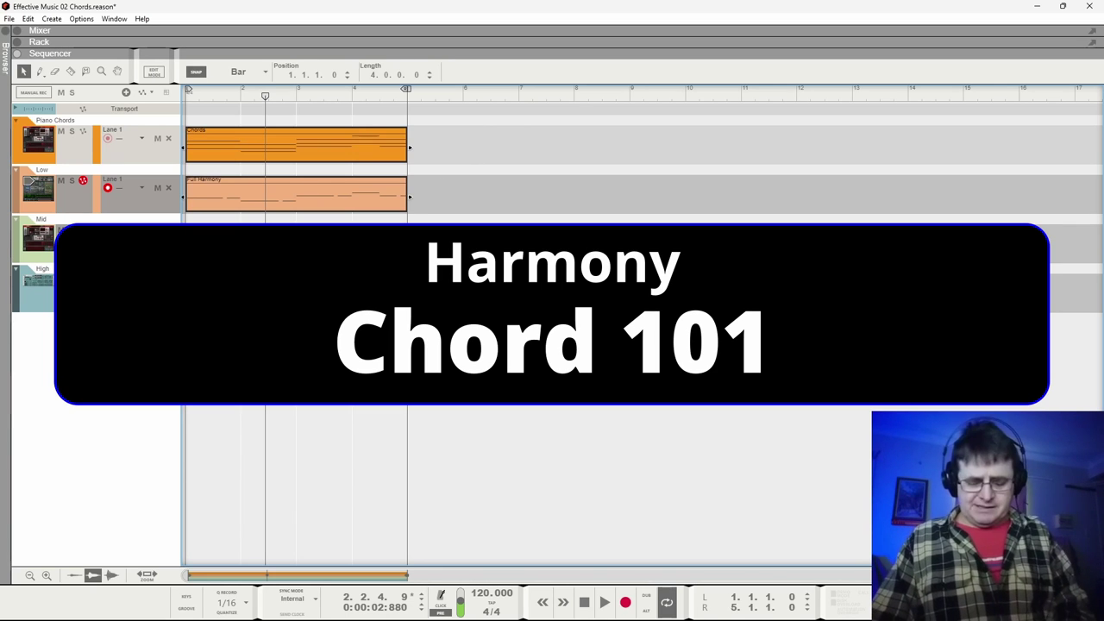
{"action": "left_click", "coordinate": [380, 194]}
{"action": "key", "text": "Delete"}
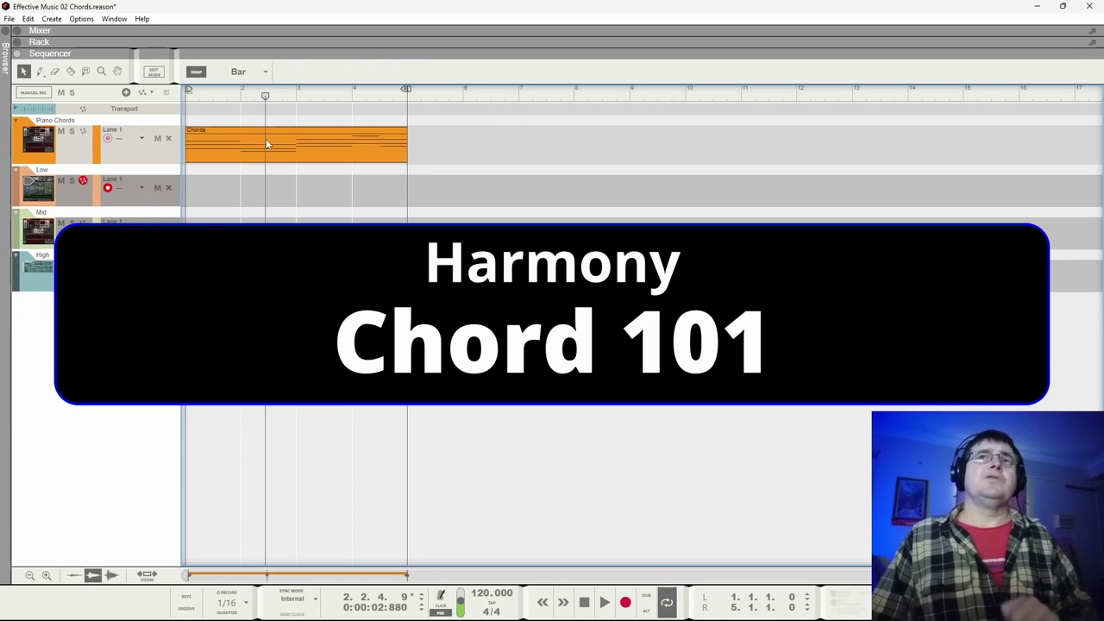
Open the Chords clip of the Piano Chords track in the note editor and play its opening from bar 1
{"action": "left_click", "coordinate": [267, 145]}
{"action": "double_click", "coordinate": [267, 145]}
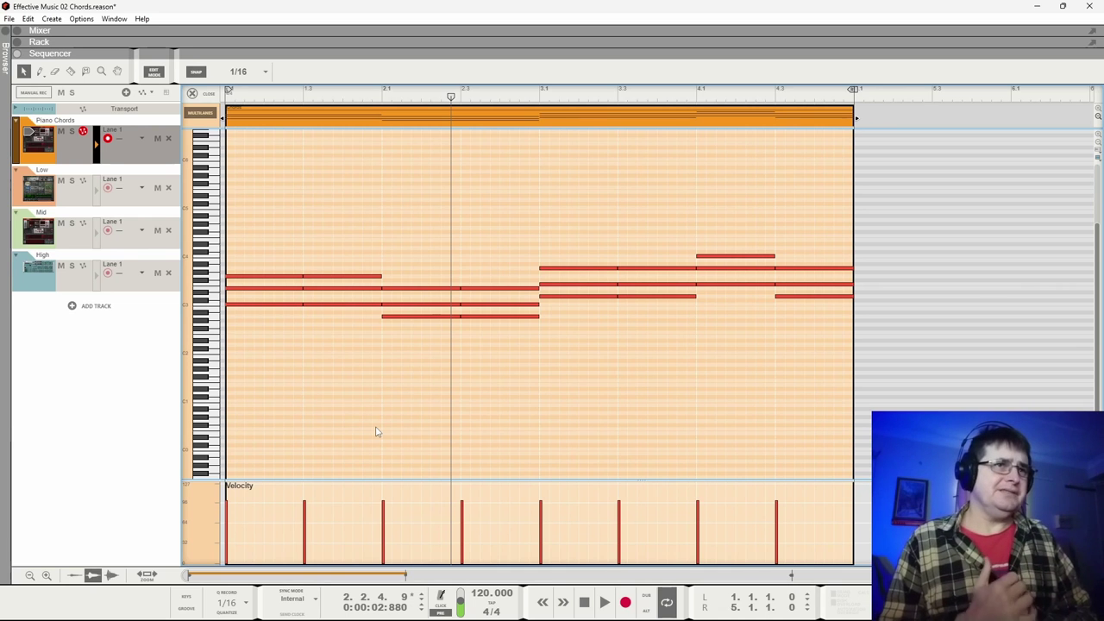
{"action": "left_click", "coordinate": [229, 97]}
{"action": "key", "text": "space"}
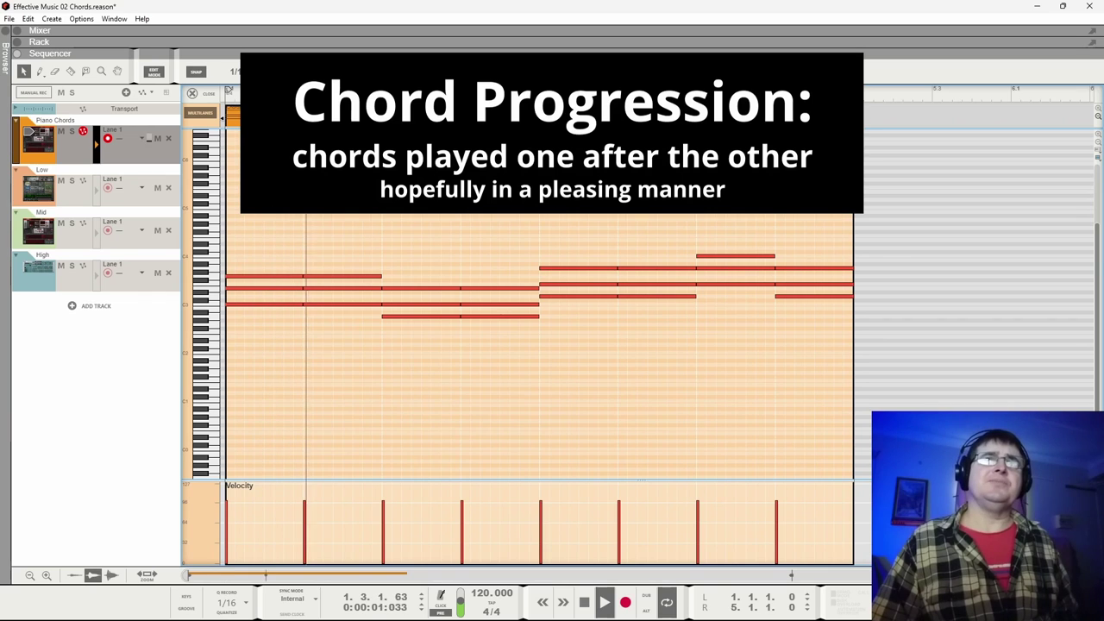
{"action": "key", "text": "space"}
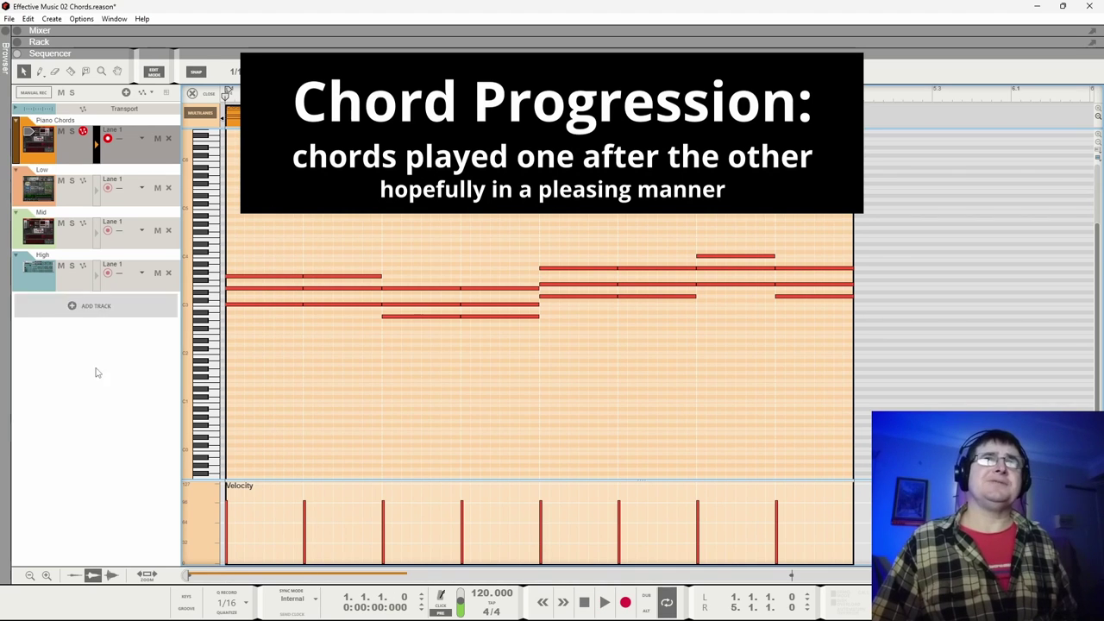
Replay the opening bars of the Chords clip three times in the note editor, stopping after each listen
{"action": "key", "text": "space"}
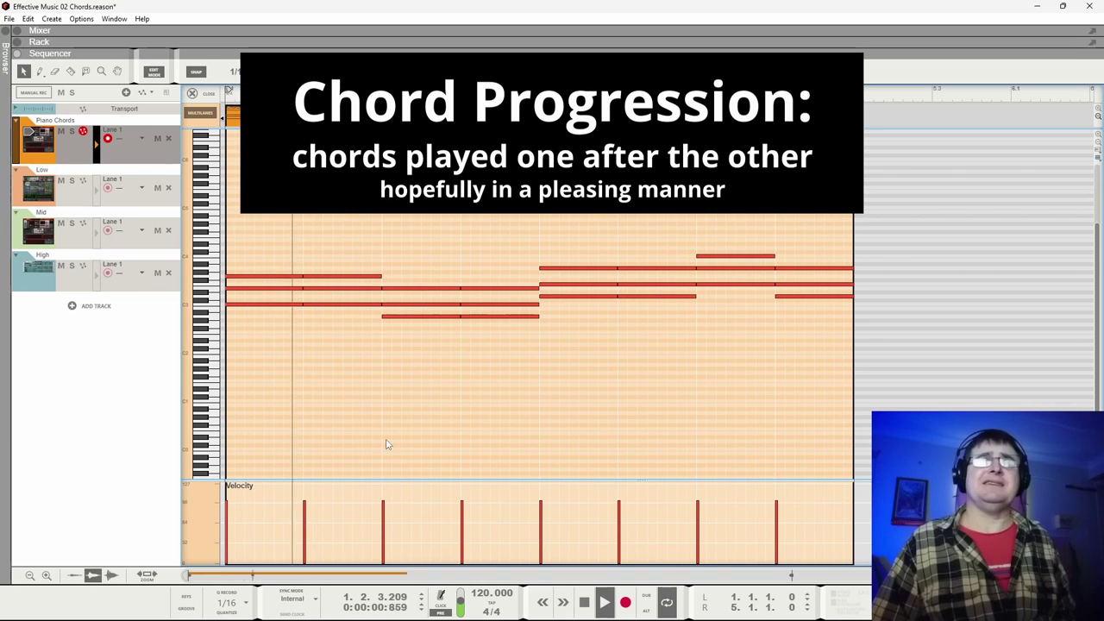
{"action": "key", "text": "space"}
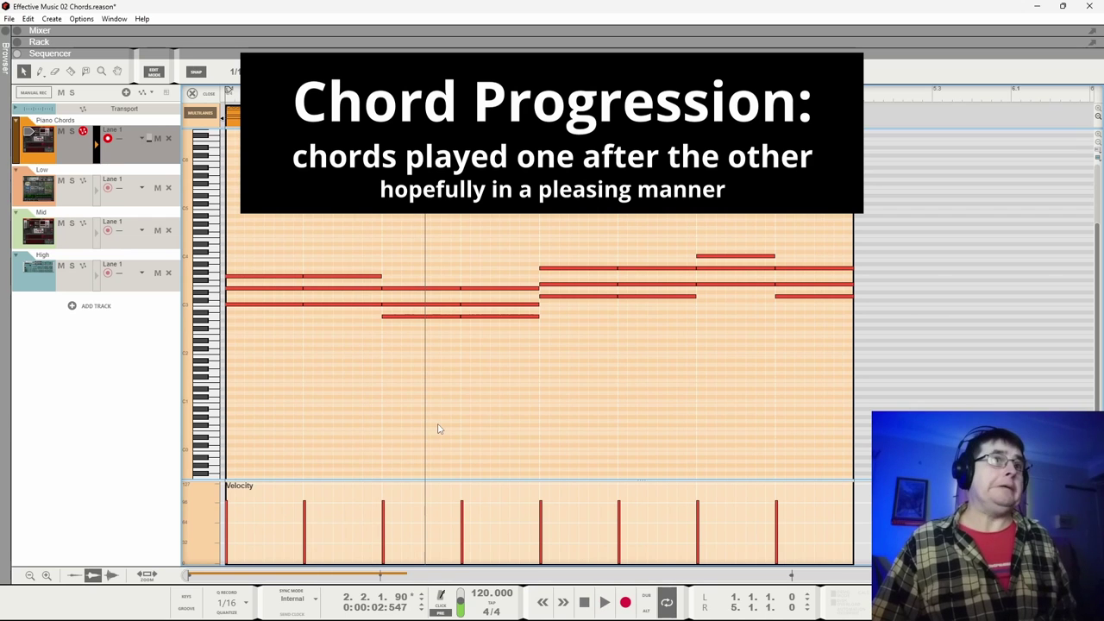
{"action": "key", "text": "space"}
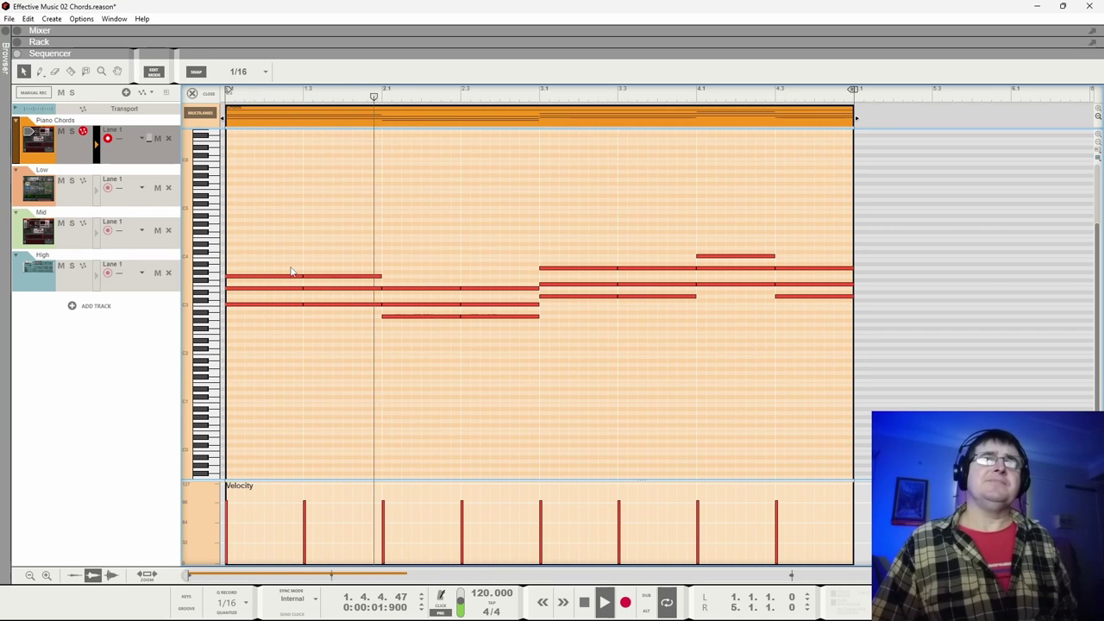
{"action": "key", "text": "space"}
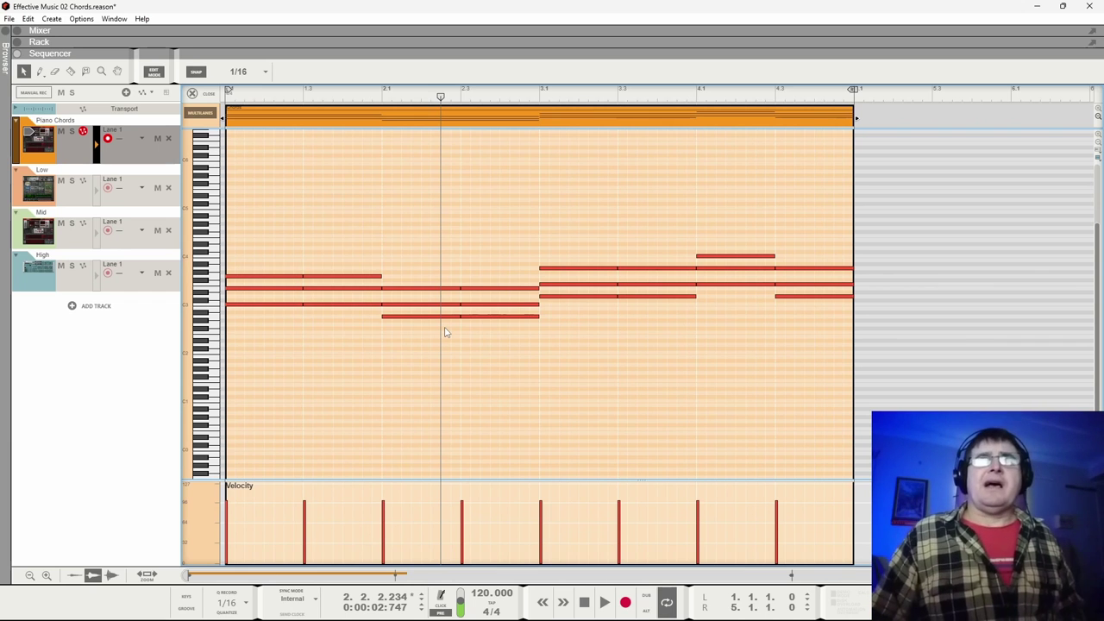
{"action": "left_click", "coordinate": [385, 97]}
{"action": "key", "text": "space"}
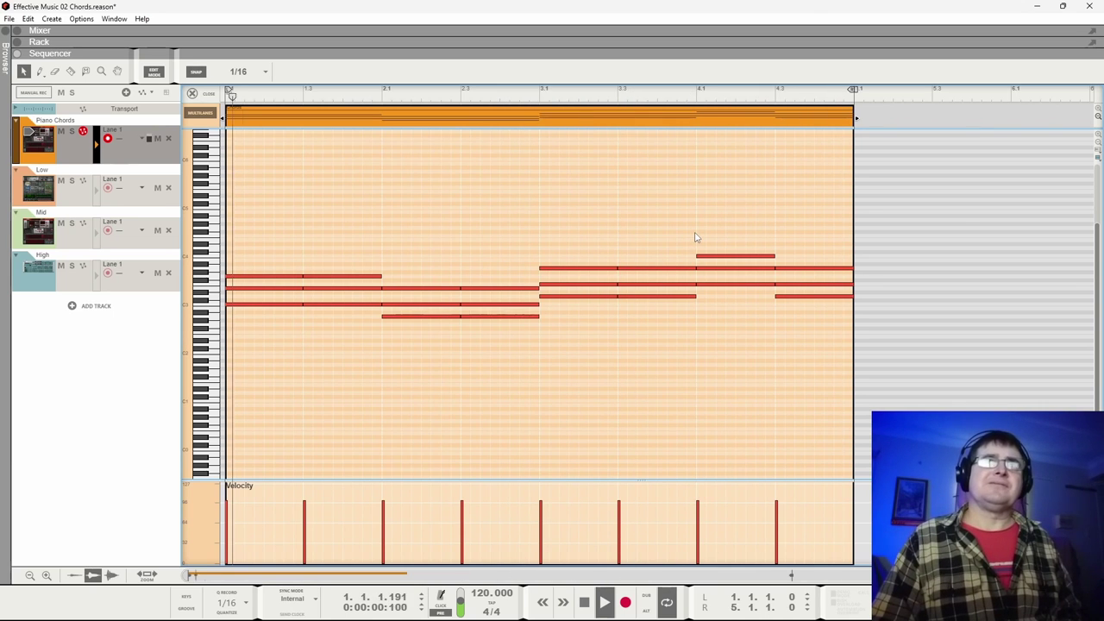
{"action": "key", "text": "space"}
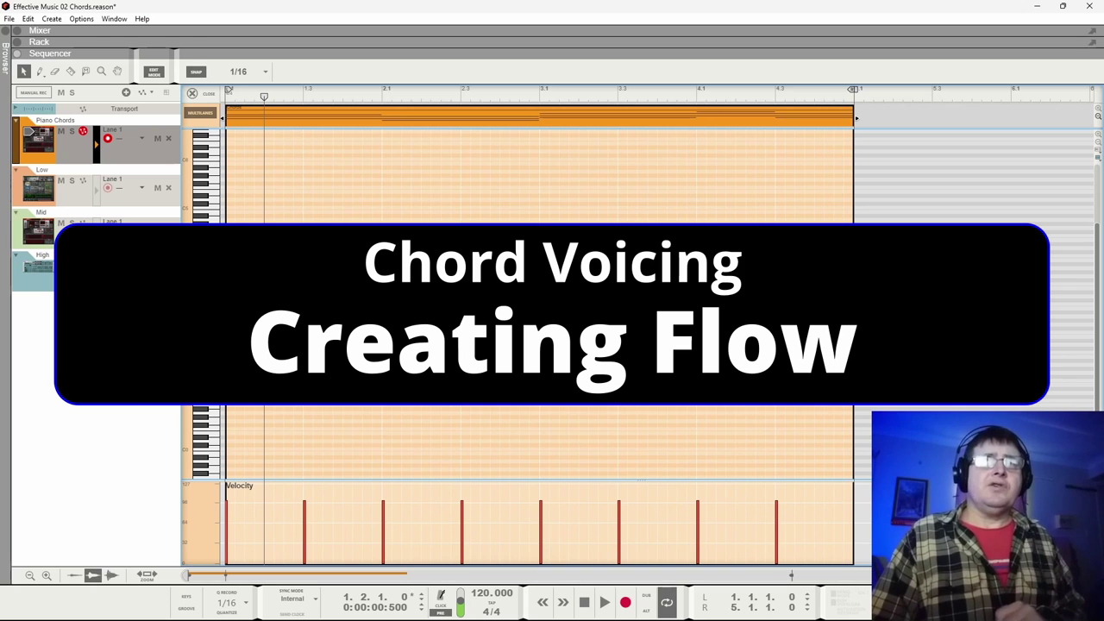
Delete the chord on beat 3 of bar 1 from the Chords clip
{"action": "key", "text": "Delete"}
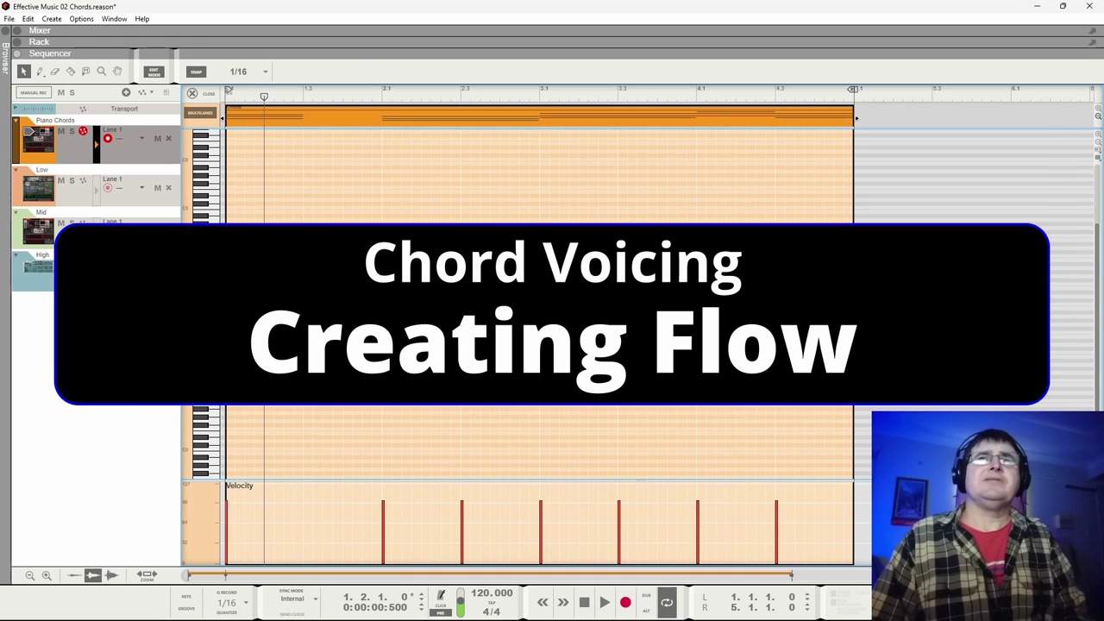
Delete the chords on beat 3 of bars 2 and 3, and lengthen the chords in bars 1 and 2 to a full bar each
{"action": "left_click_drag", "start_coordinate": [498, 263], "coordinate": [504, 336]}
{"action": "key", "text": "Delete"}
{"action": "left_click_drag", "start_coordinate": [653, 229], "coordinate": [649, 344]}
{"action": "key", "text": "Delete"}
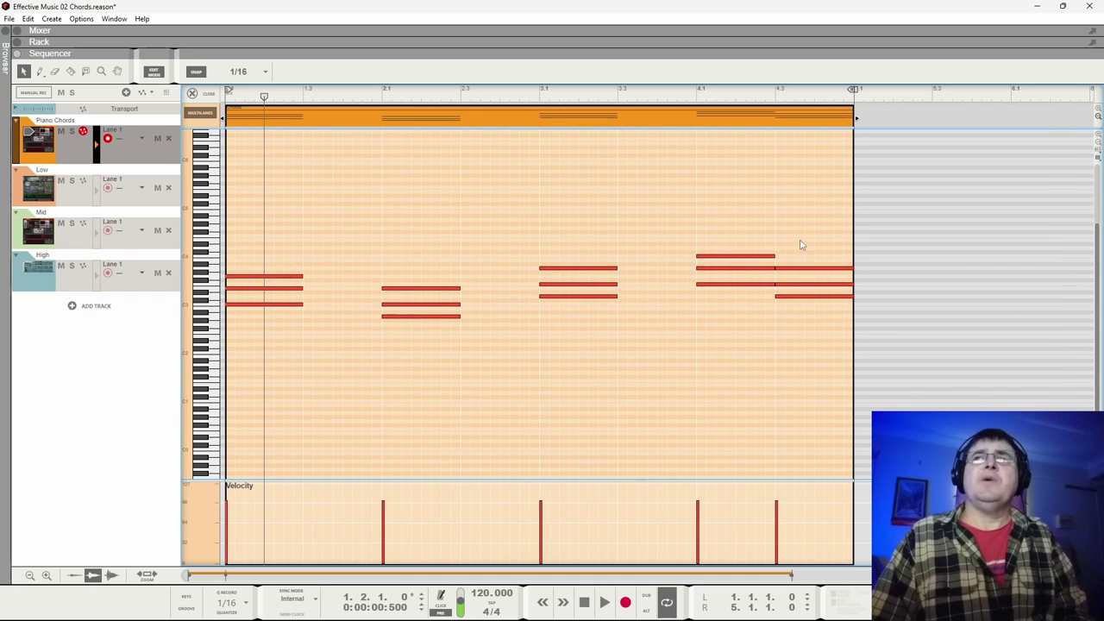
{"action": "mouse_move", "coordinate": [804, 241]}
{"action": "left_mouse_down"}
{"action": "mouse_move", "coordinate": [816, 328]}
{"action": "mouse_move", "coordinate": [807, 233]}
{"action": "left_mouse_up"}
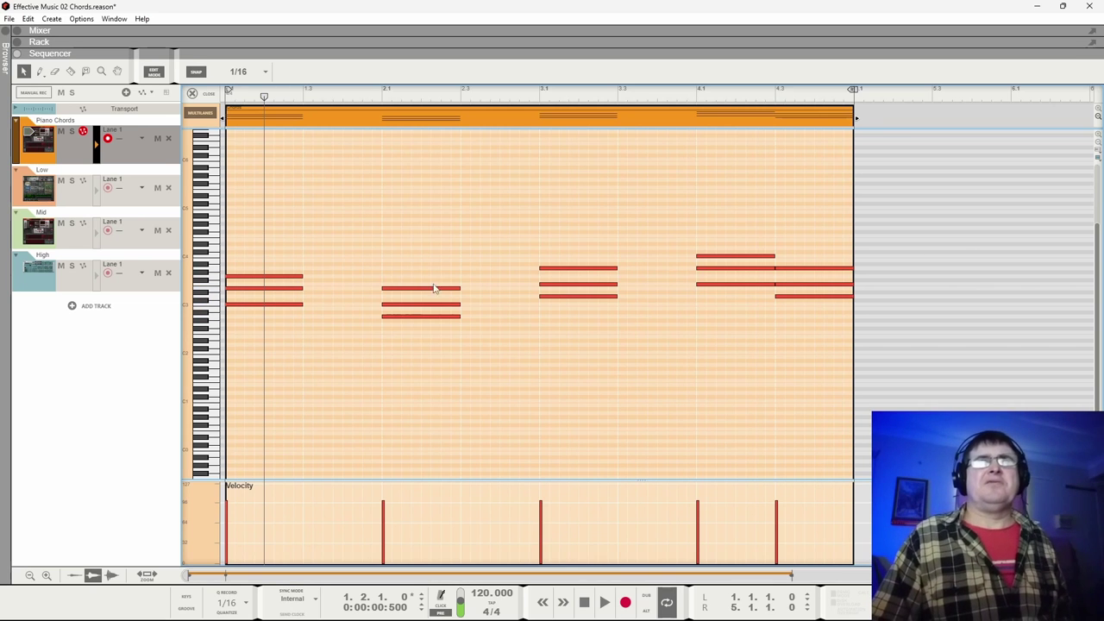
{"action": "left_click_drag", "start_coordinate": [416, 373], "coordinate": [537, 337]}
{"action": "left_click", "coordinate": [402, 261]}
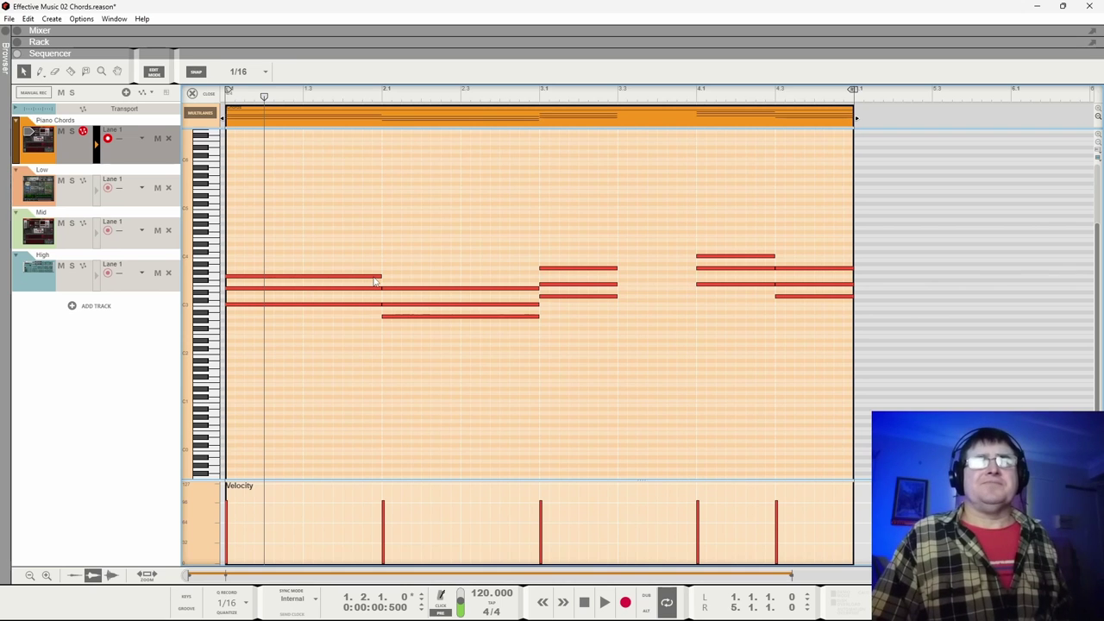
Try lowering the G of the bar 1 chord one octave to G2 and play the opening two bars
{"action": "left_click", "coordinate": [375, 279]}
{"action": "key", "text": "shift+Down"}
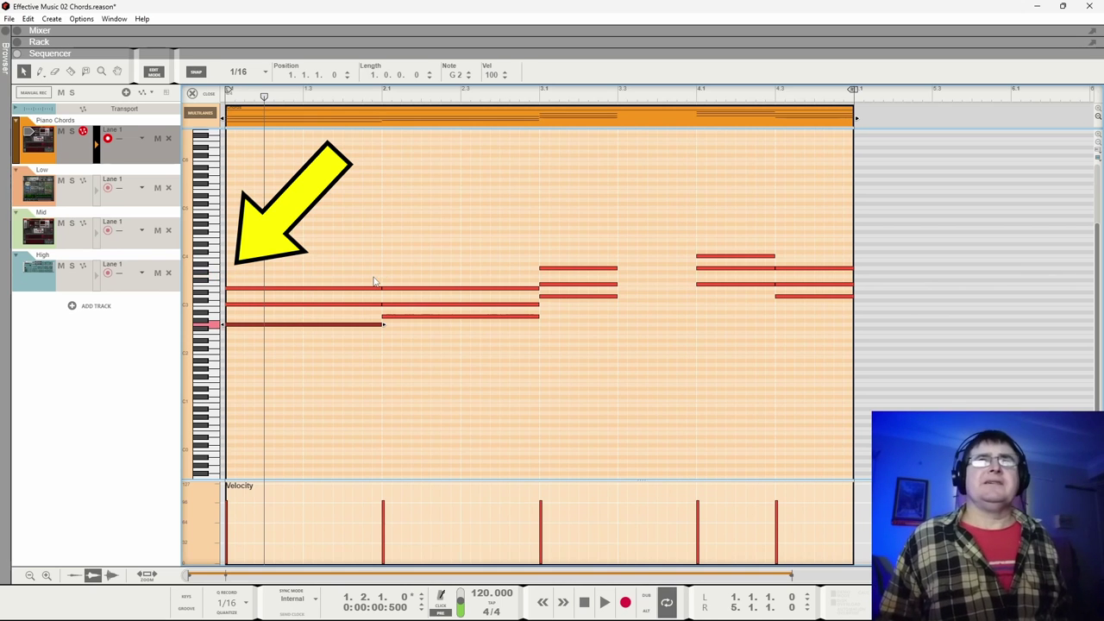
{"action": "double_click", "coordinate": [244, 109]}
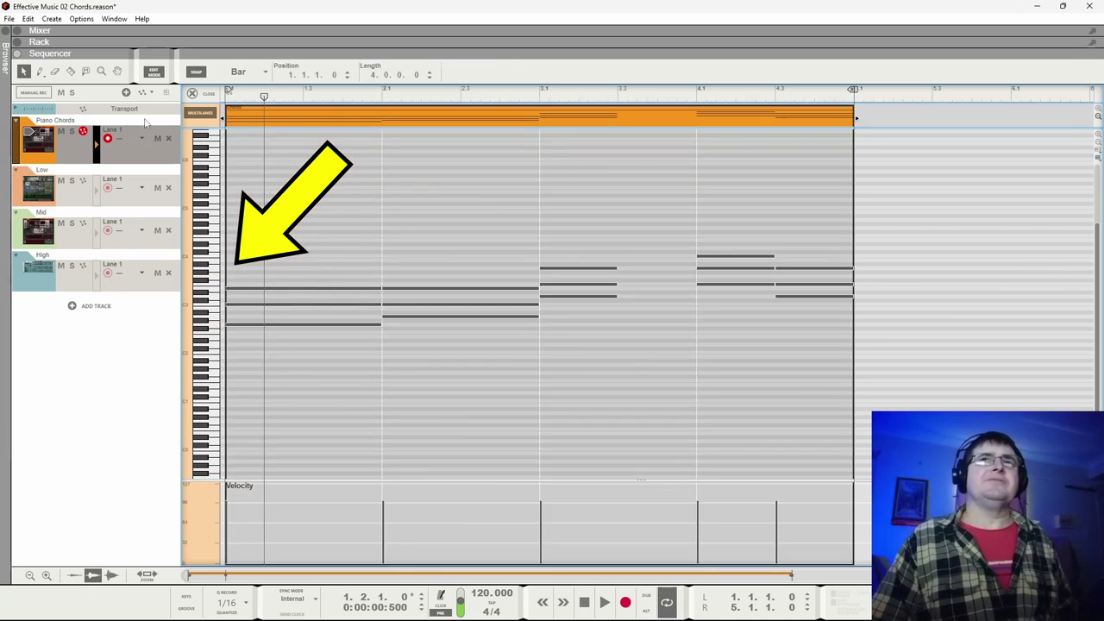
{"action": "key", "text": "space"}
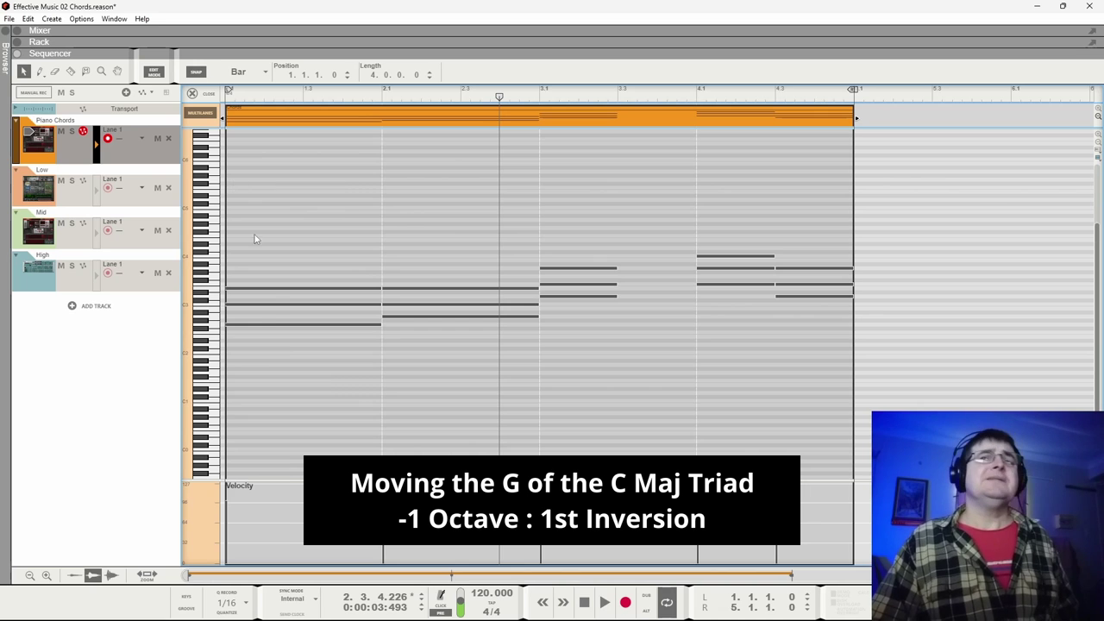
Raise the G of the bar 1 chord back to G3 and play the opening for comparison
{"action": "double_click", "coordinate": [261, 324]}
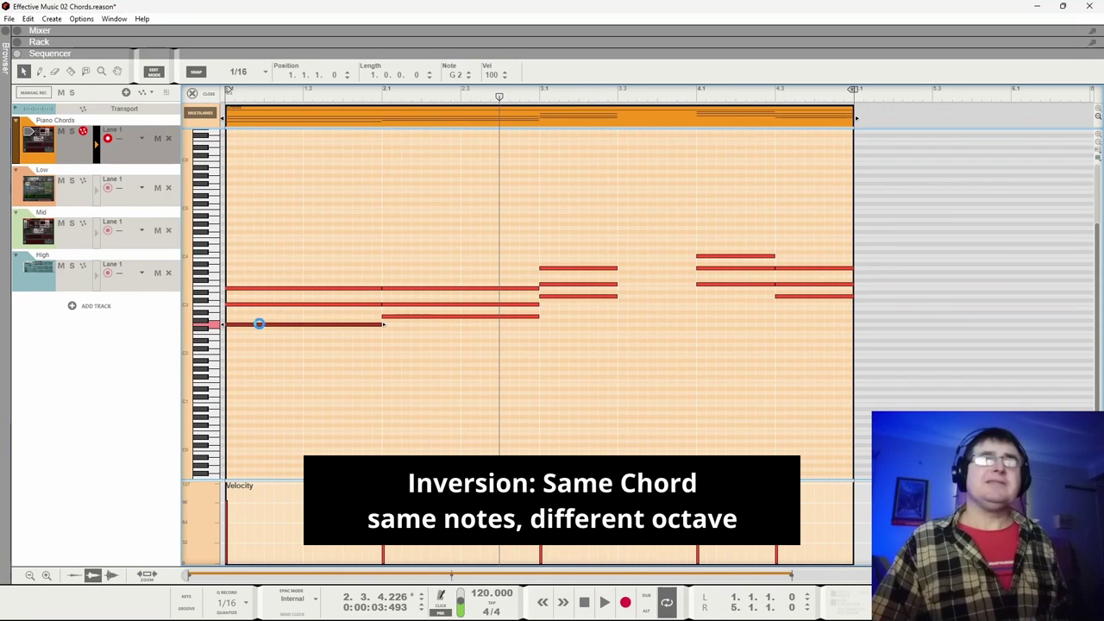
{"action": "left_click_drag", "start_coordinate": [259, 323], "coordinate": [261, 276]}
{"action": "key", "text": "KP_0"}
{"action": "key", "text": "space"}
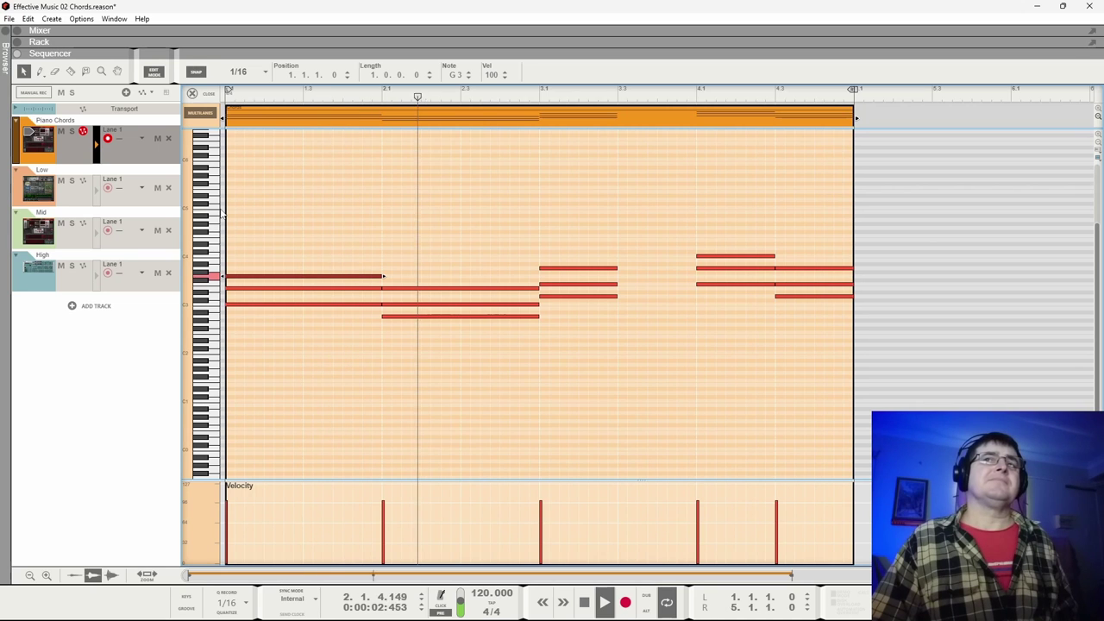
{"action": "key", "text": "space"}
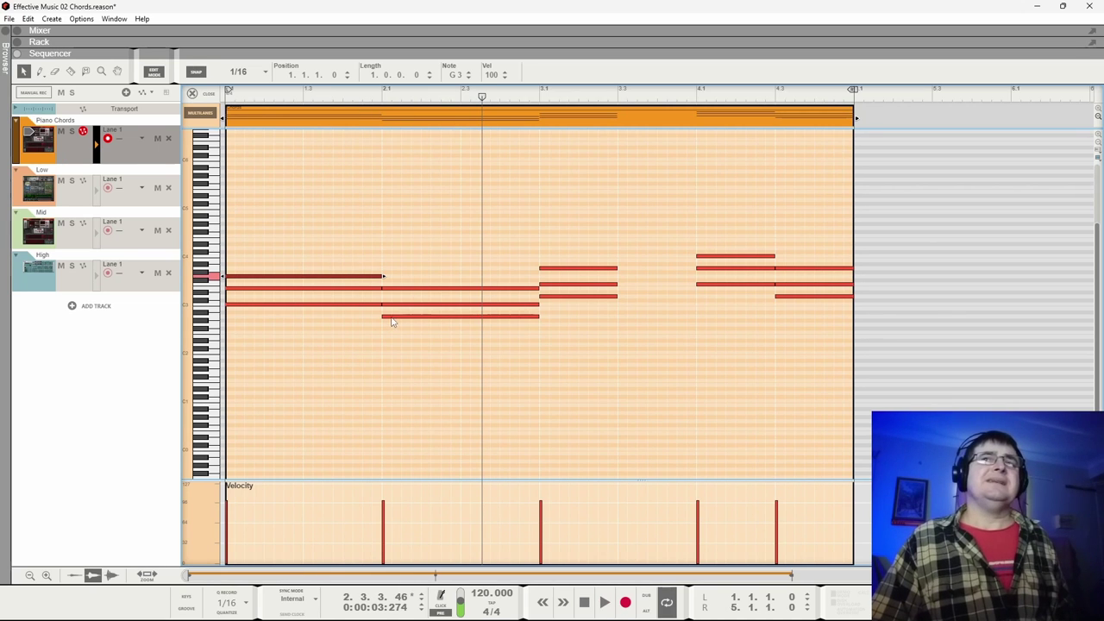
Try the bar 2 chord with its A raised to A3, play from bar 1, and return the note to A2
{"action": "left_click", "coordinate": [388, 317]}
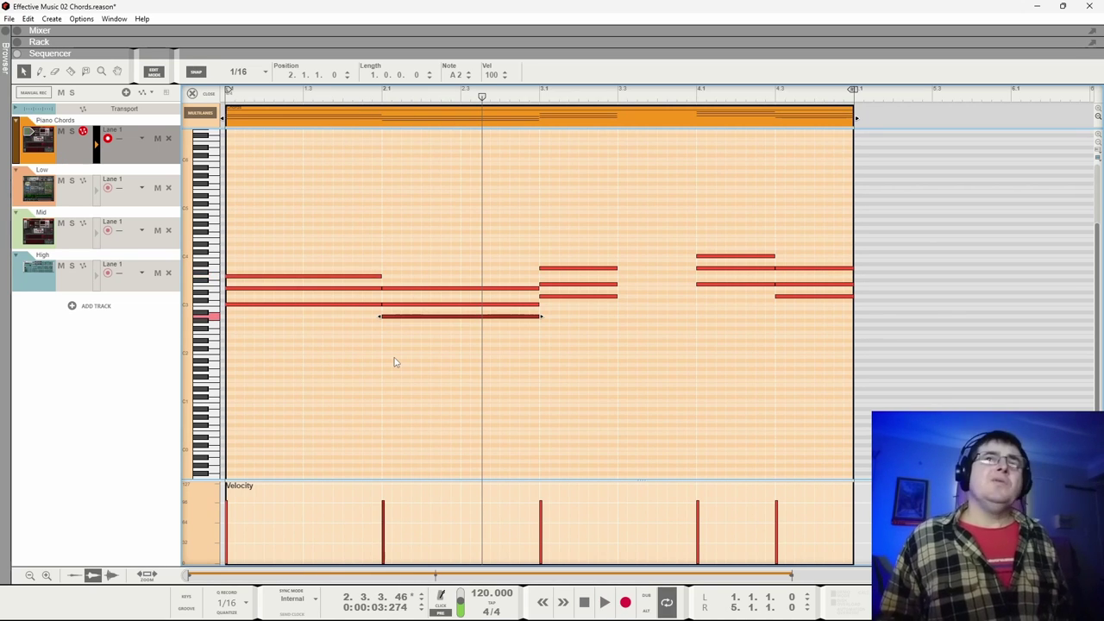
{"action": "key", "text": "shift+Up"}
{"action": "left_click", "coordinate": [227, 92]}
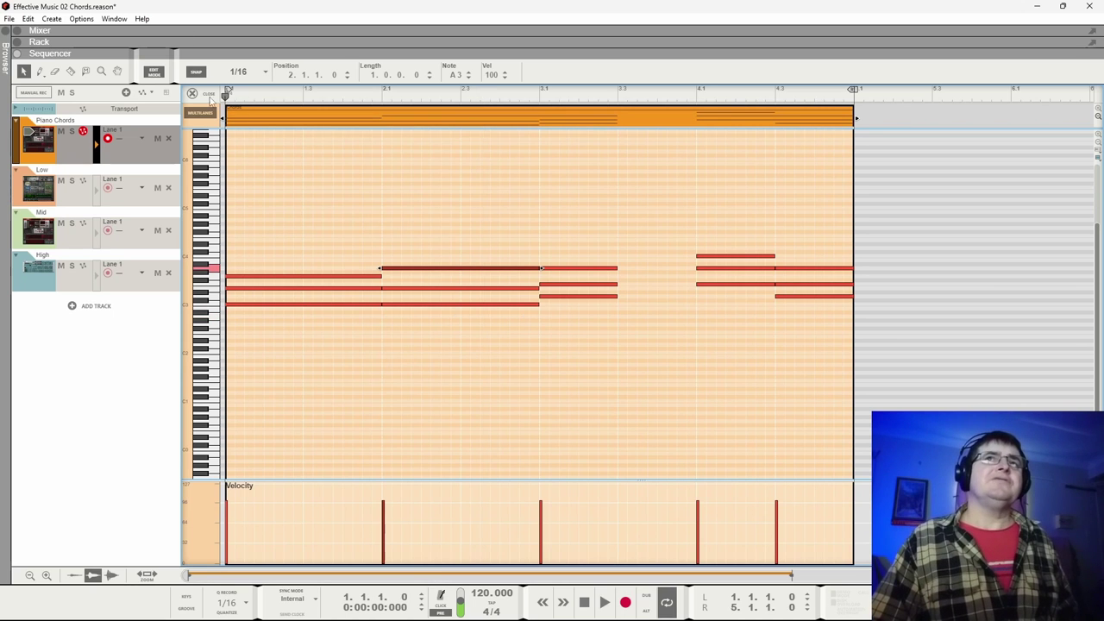
{"action": "key", "text": "space"}
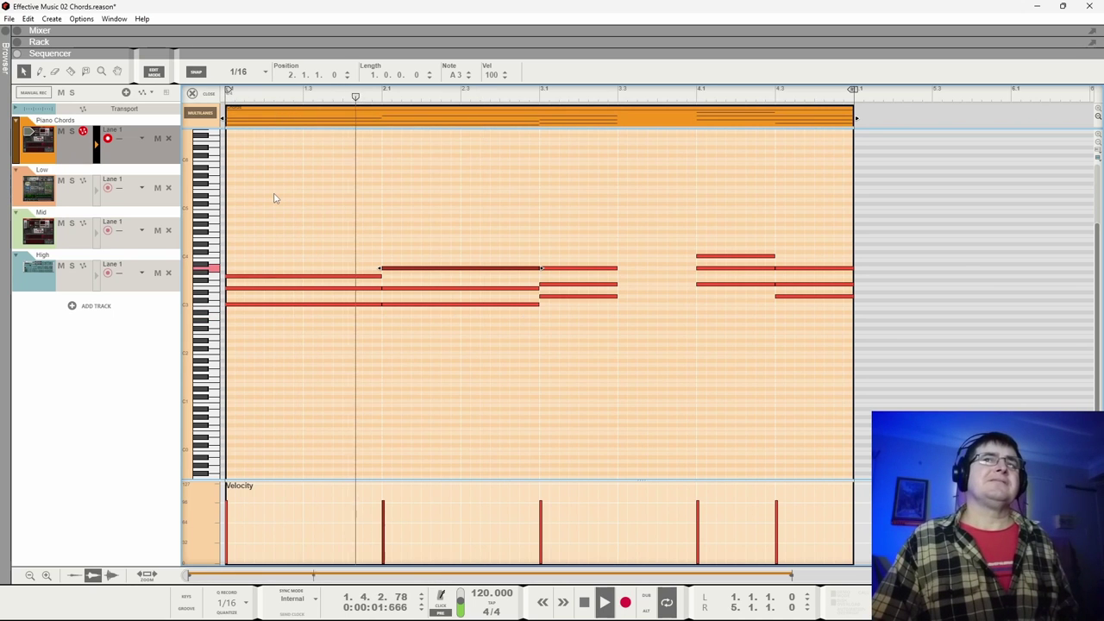
{"action": "key", "text": "space"}
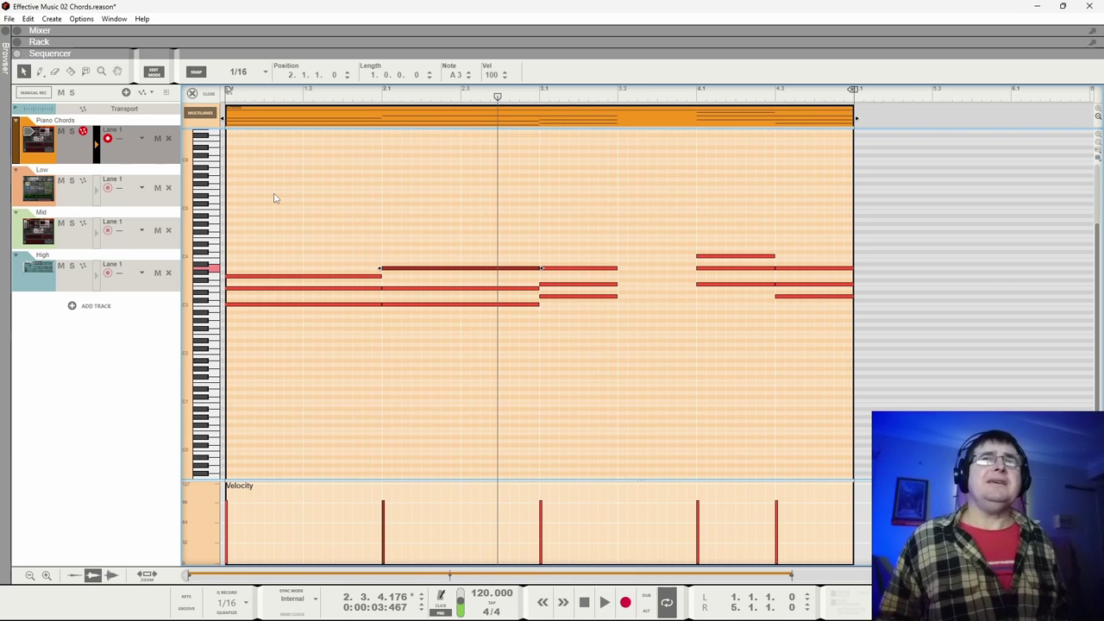
{"action": "key", "text": "shift+Down"}
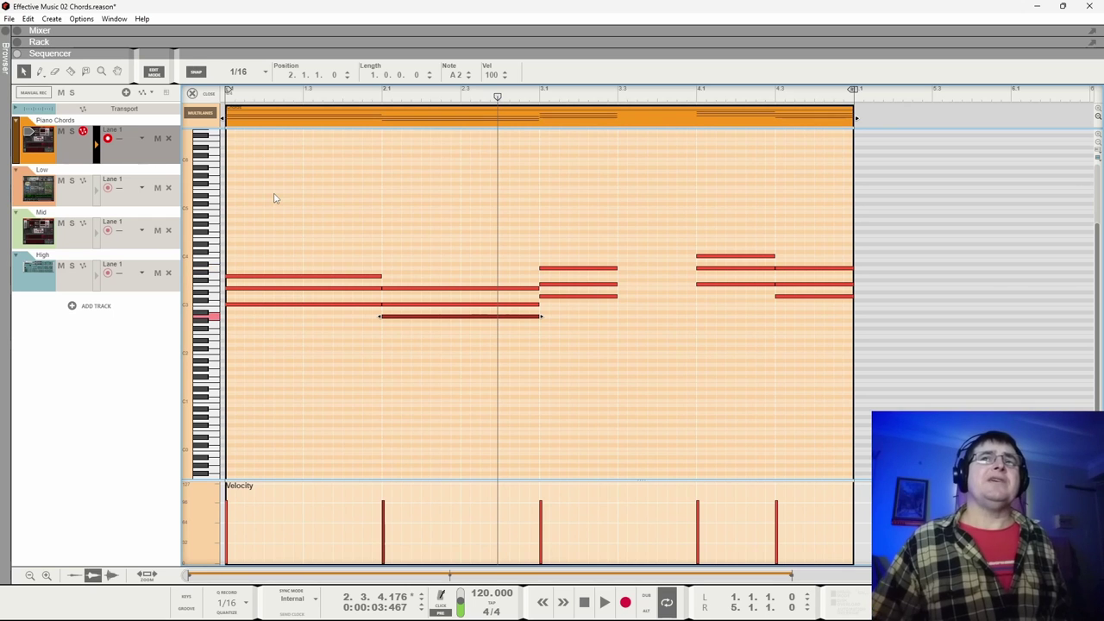
Lower the G of the bar 1 chord one octave to G2 and play the first two chords
{"action": "left_click", "coordinate": [328, 277]}
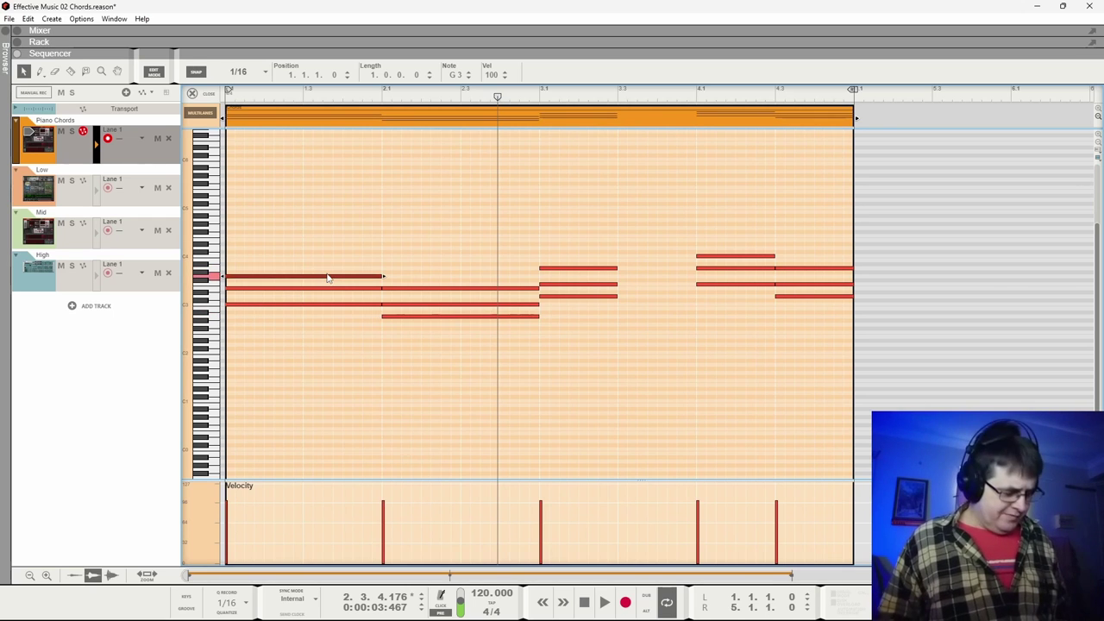
{"action": "key", "text": "shift+Down"}
{"action": "left_click", "coordinate": [253, 94]}
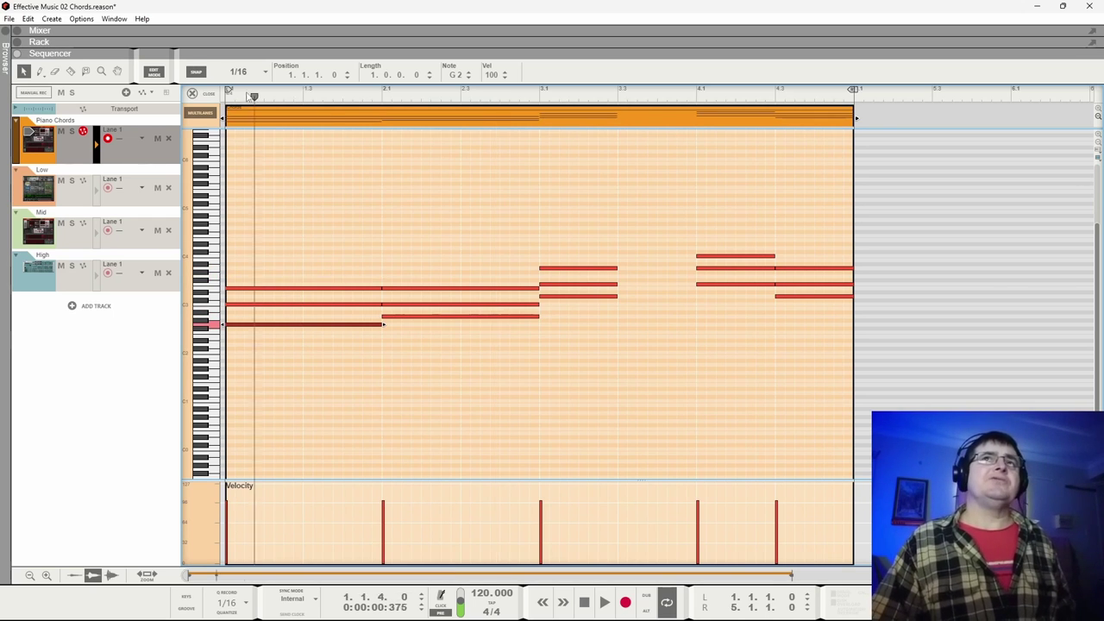
{"action": "key", "text": "space"}
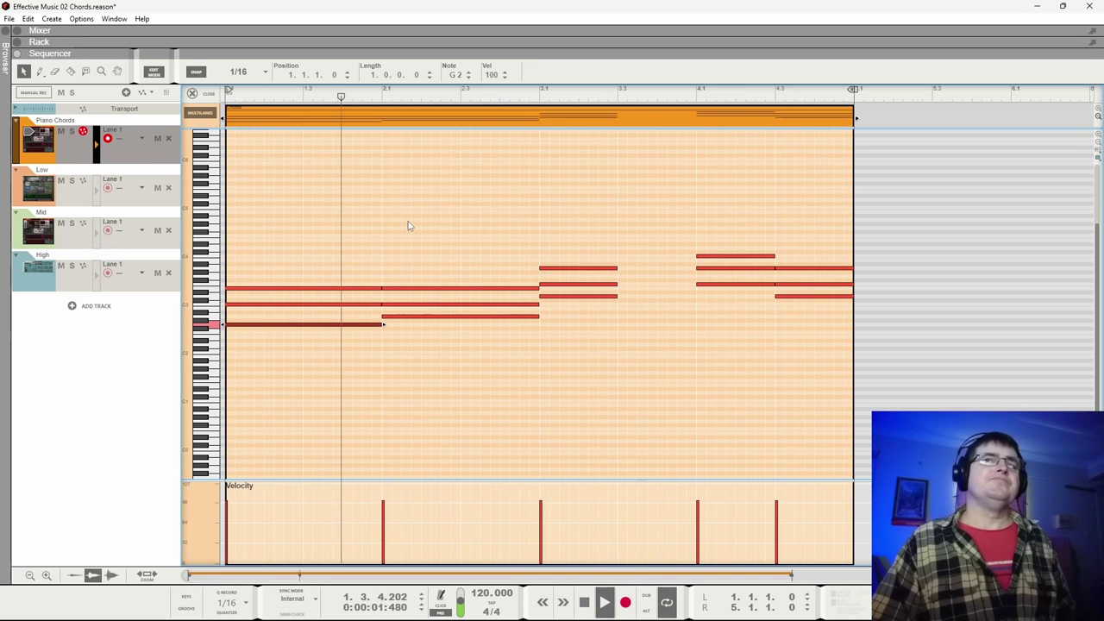
{"action": "key", "text": "space"}
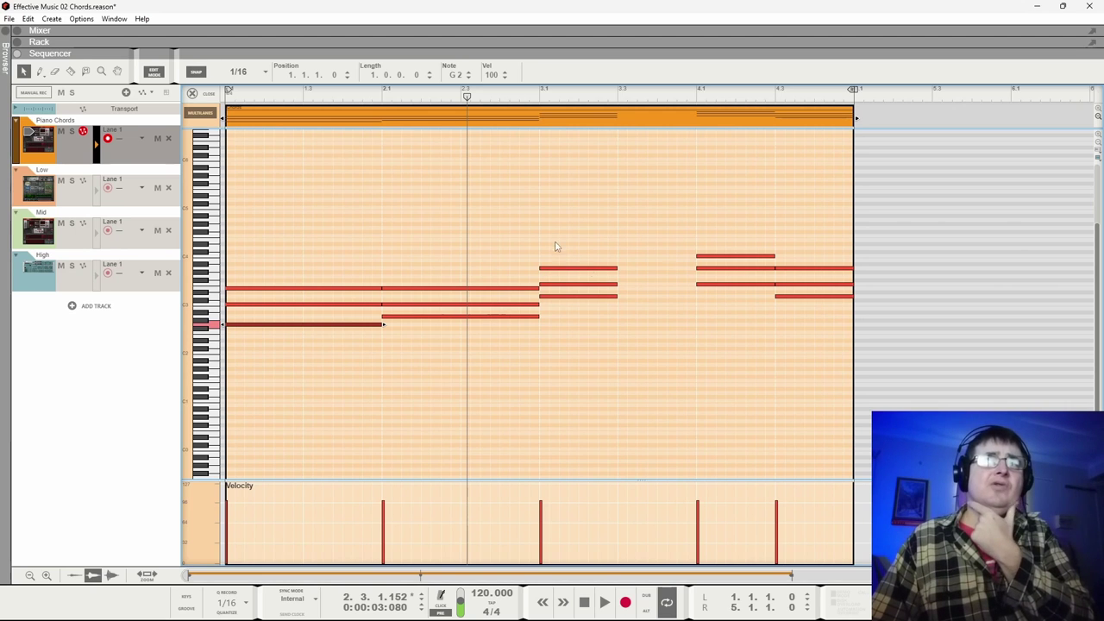
Select the lowest notes of the bar 1 and bar 2 chords together and replay the opening
{"action": "left_click", "coordinate": [384, 318]}
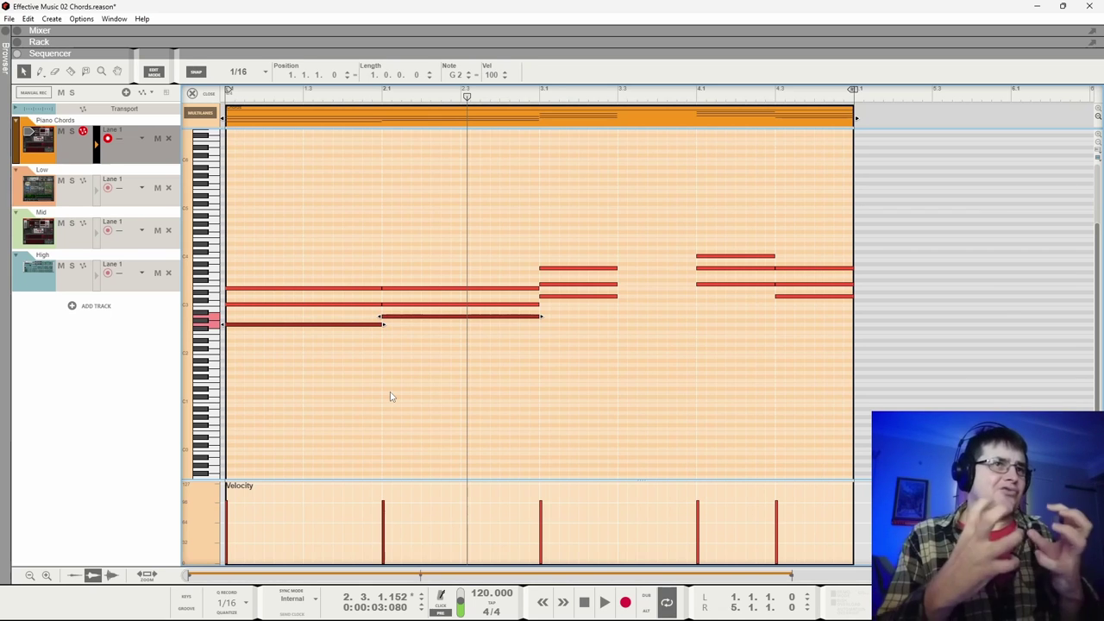
{"action": "left_click", "coordinate": [271, 95]}
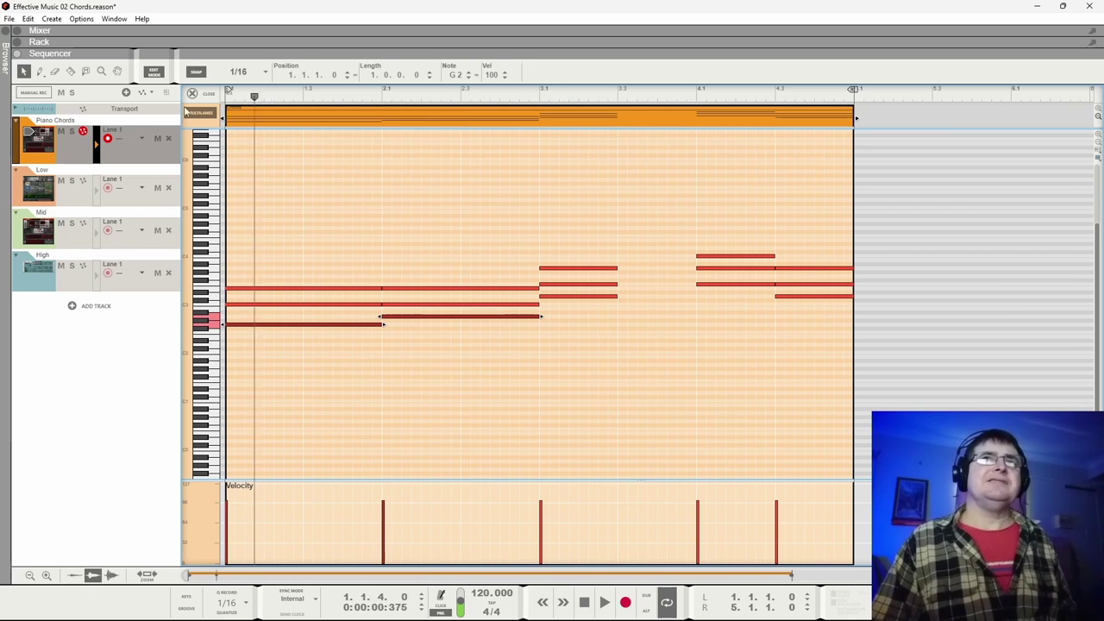
{"action": "key", "text": "space"}
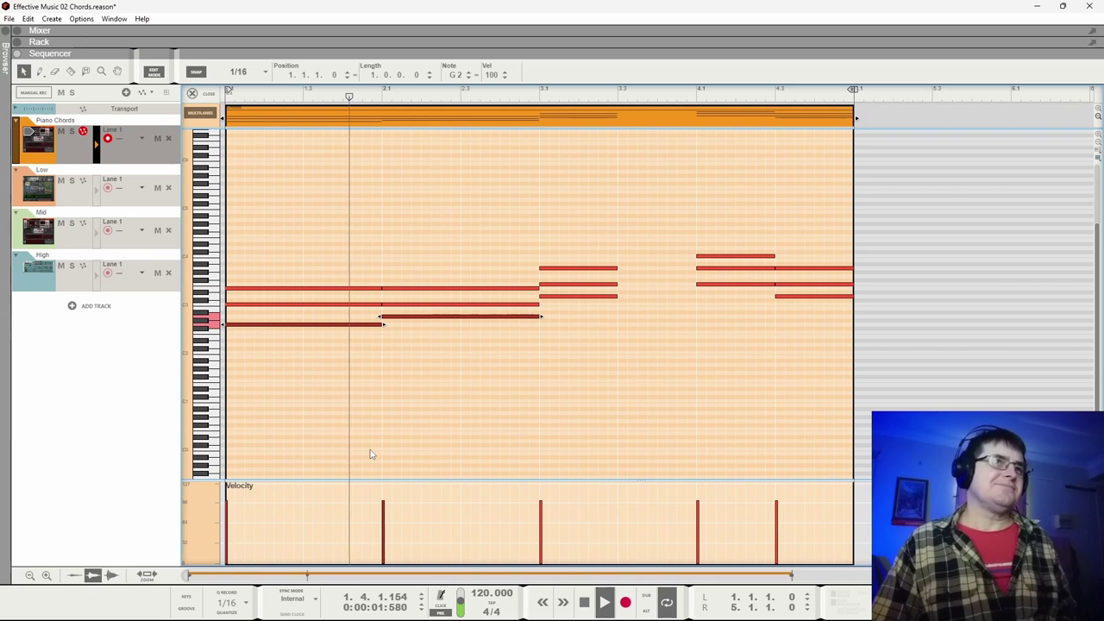
{"action": "key", "text": "space"}
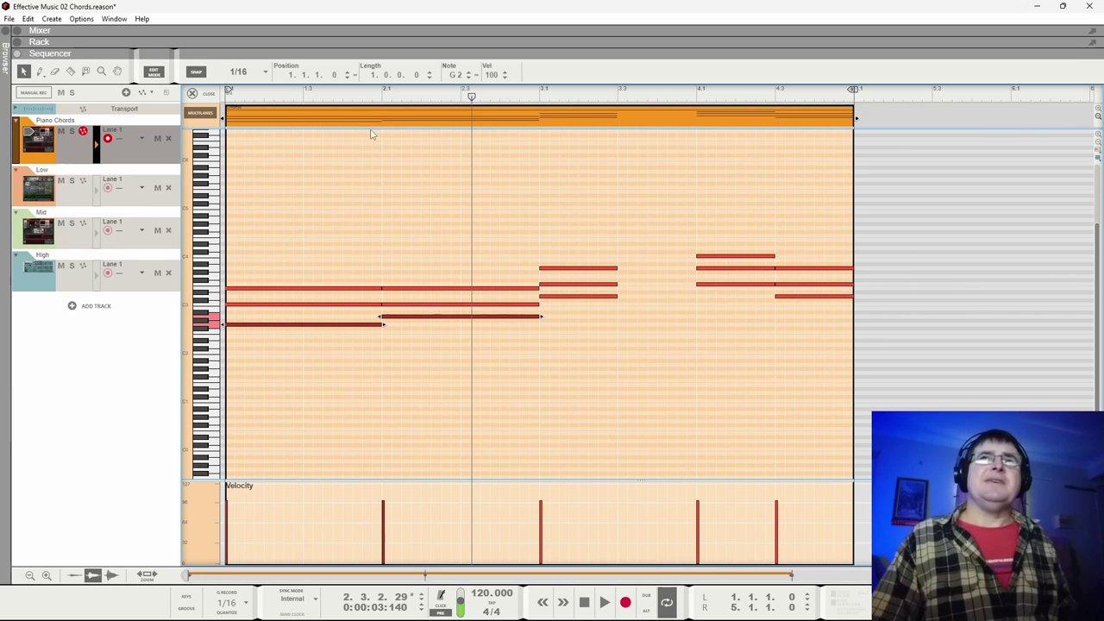
Lengthen the bar 3 chord to a full bar and play the progression from bar 2
{"action": "left_click", "coordinate": [383, 95]}
{"action": "key", "text": "space"}
{"action": "left_click_drag", "start_coordinate": [604, 229], "coordinate": [697, 298]}
{"action": "key", "text": "space"}
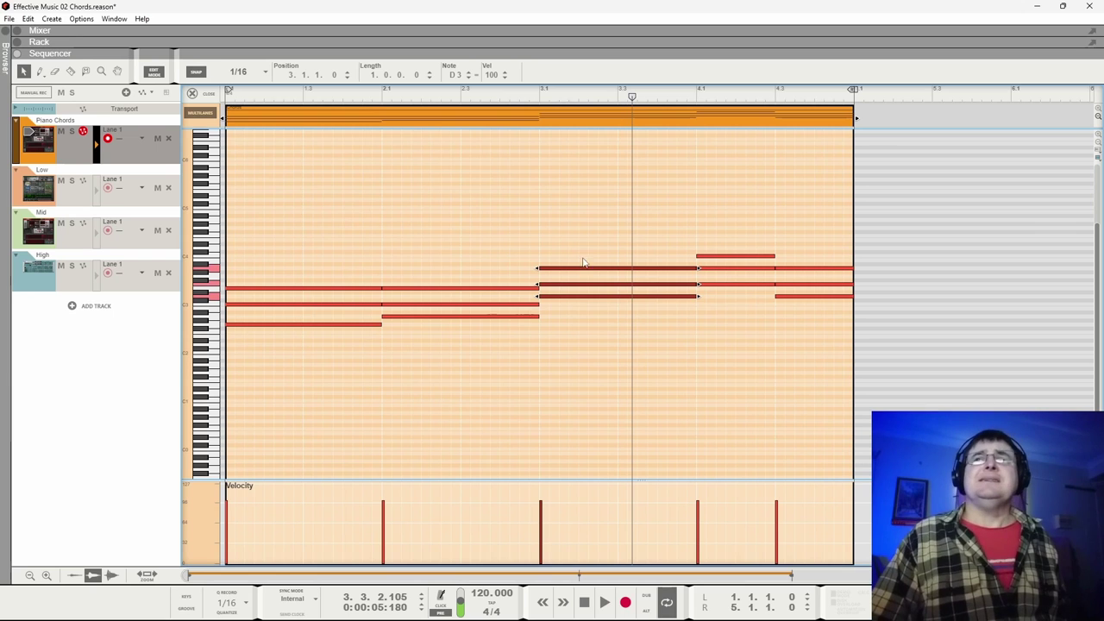
Lower the A of the bar 3 chord one octave to A2 and play from bar 2
{"action": "left_click", "coordinate": [591, 257]}
{"action": "left_click", "coordinate": [590, 269]}
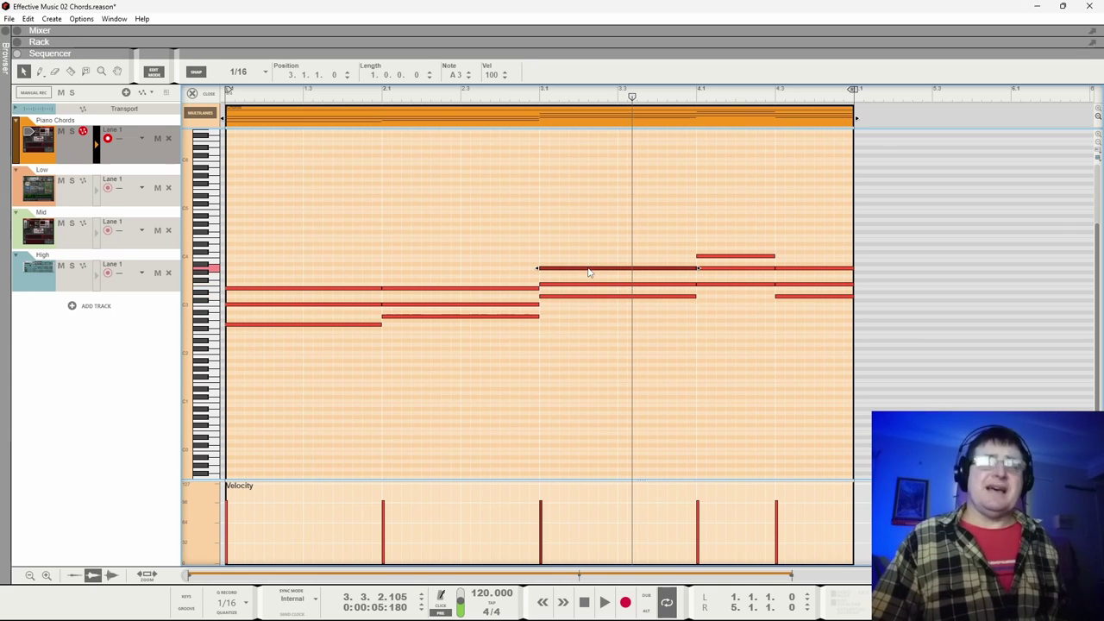
{"action": "key", "text": "shift+Down"}
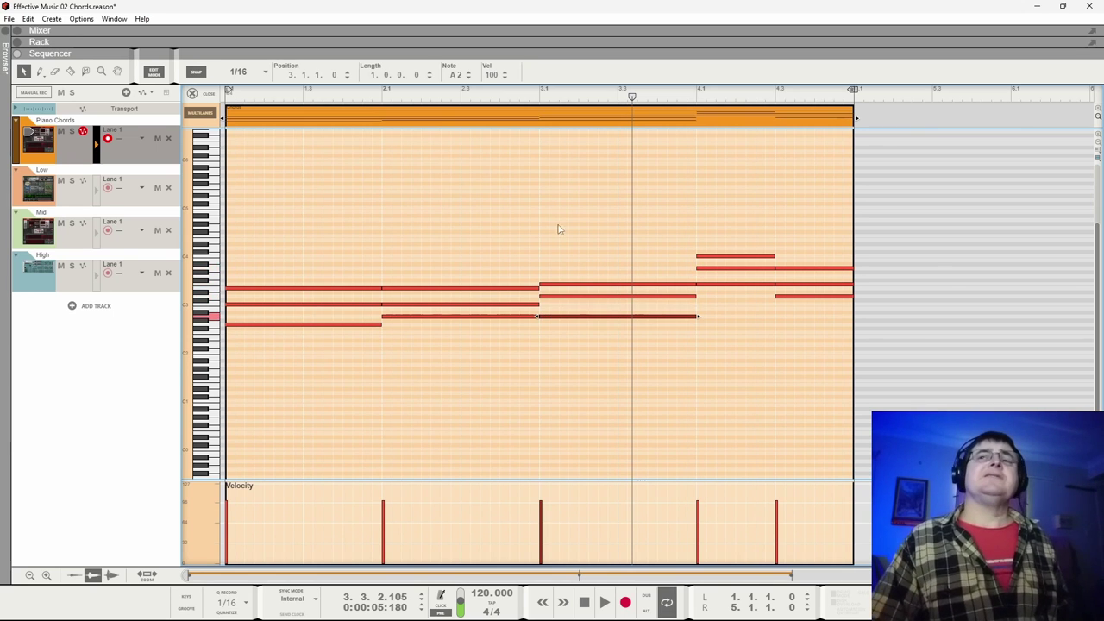
{"action": "left_click", "coordinate": [380, 94]}
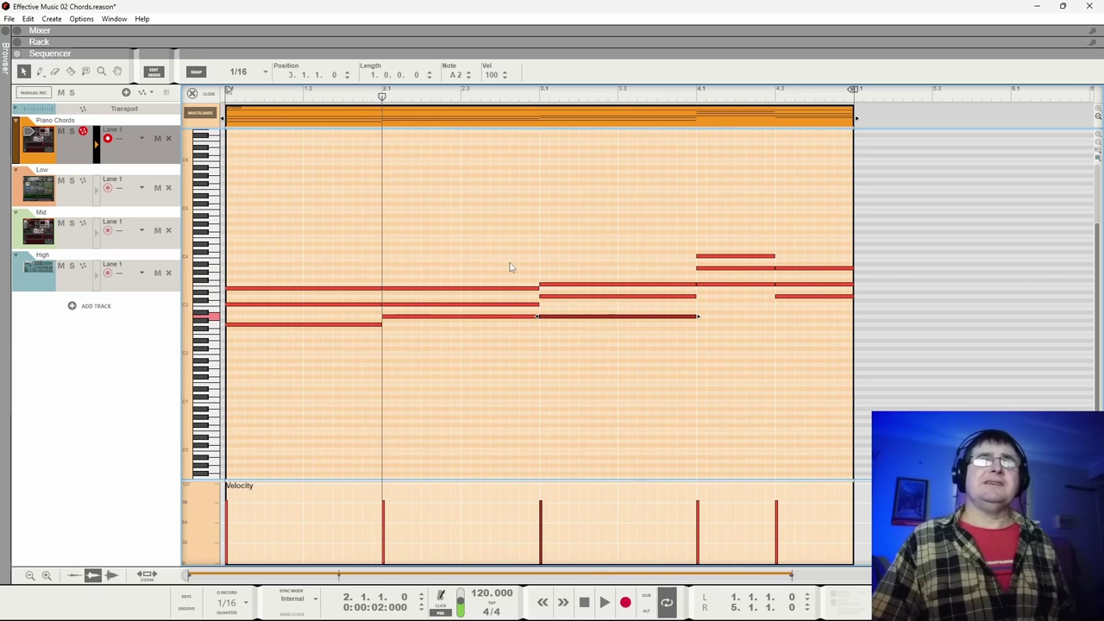
{"action": "key", "text": "space"}
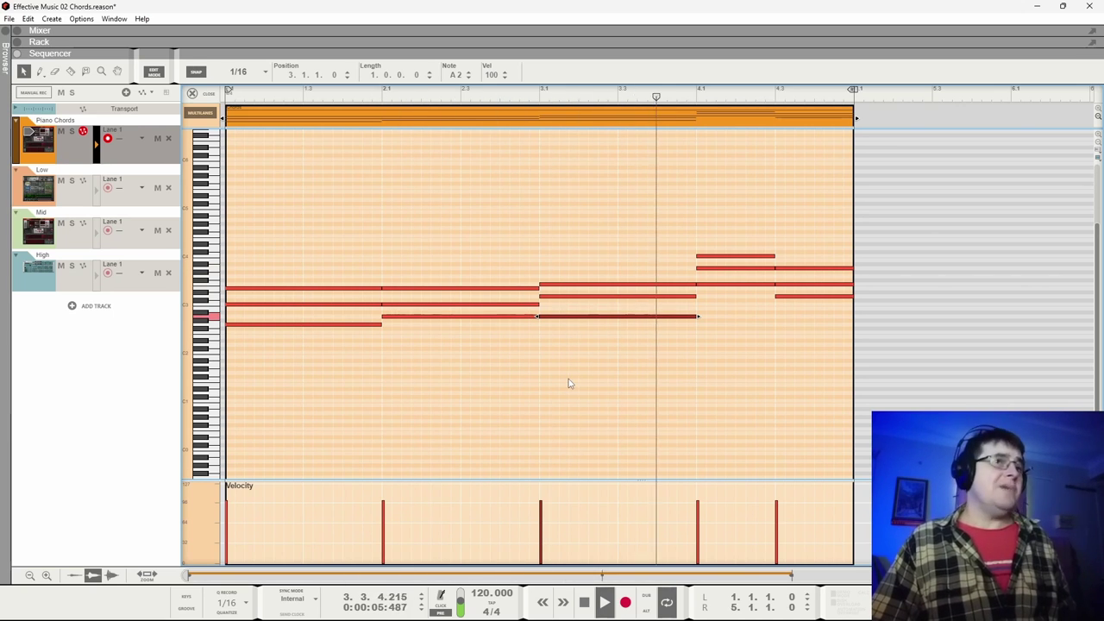
Lower the C of the first bar 4 chord one octave to C3 and play from bar 3
{"action": "left_click", "coordinate": [741, 256]}
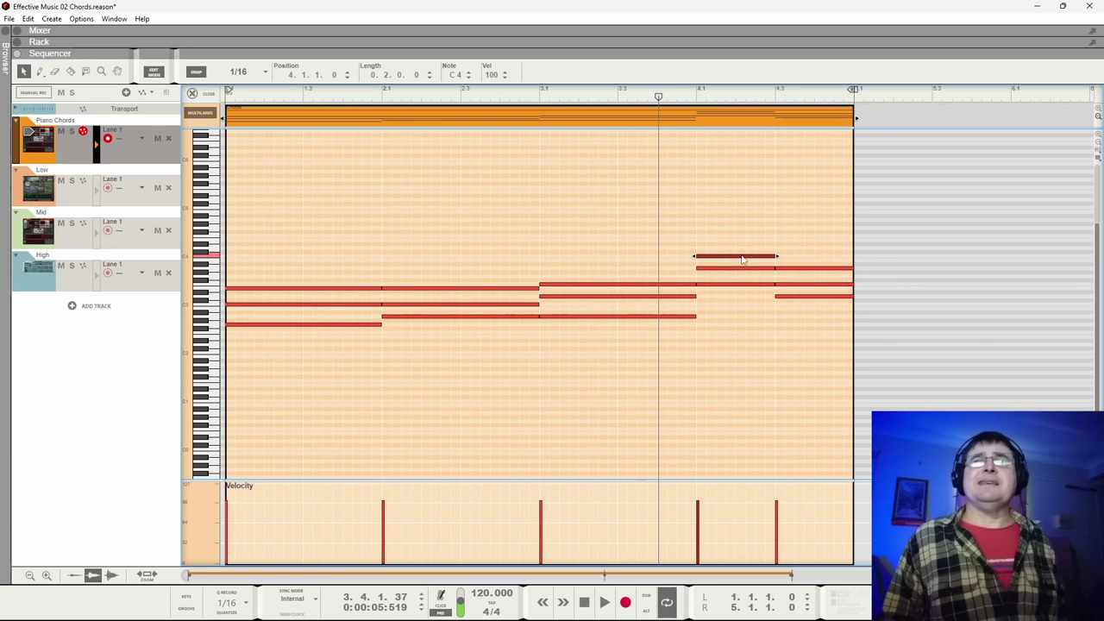
{"action": "key", "text": "shift+Down"}
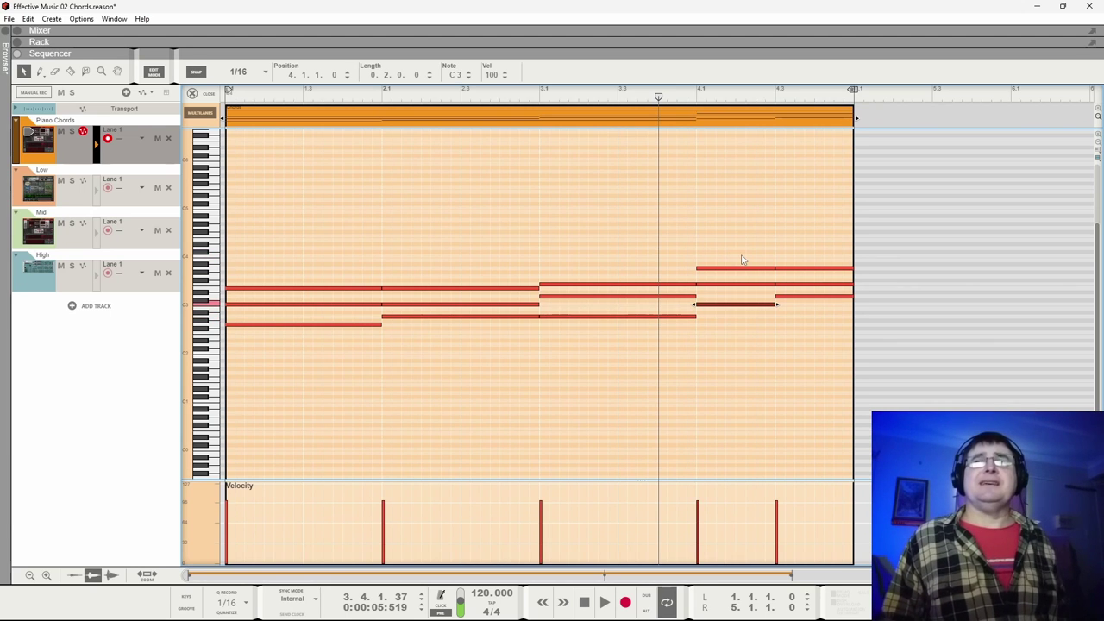
{"action": "left_click", "coordinate": [541, 93]}
{"action": "key", "text": "space"}
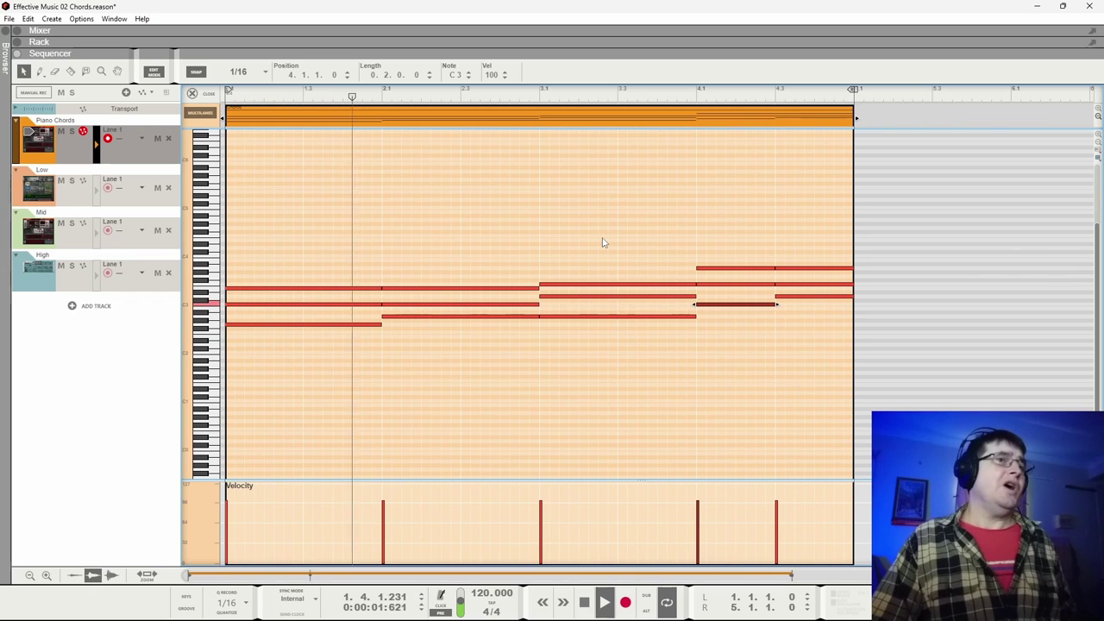
Lower the A of the chord on beat 3 of bar 4 to A2, listen to the ending and stop playback
{"action": "left_click", "coordinate": [818, 271]}
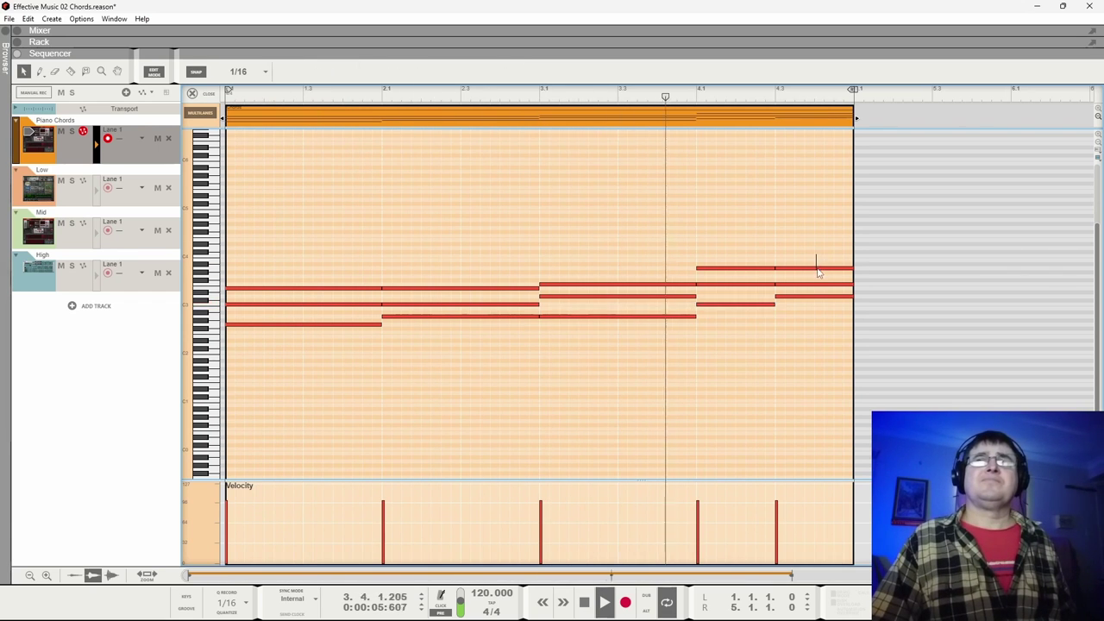
{"action": "left_click", "coordinate": [819, 269]}
{"action": "key", "text": "shift+Down"}
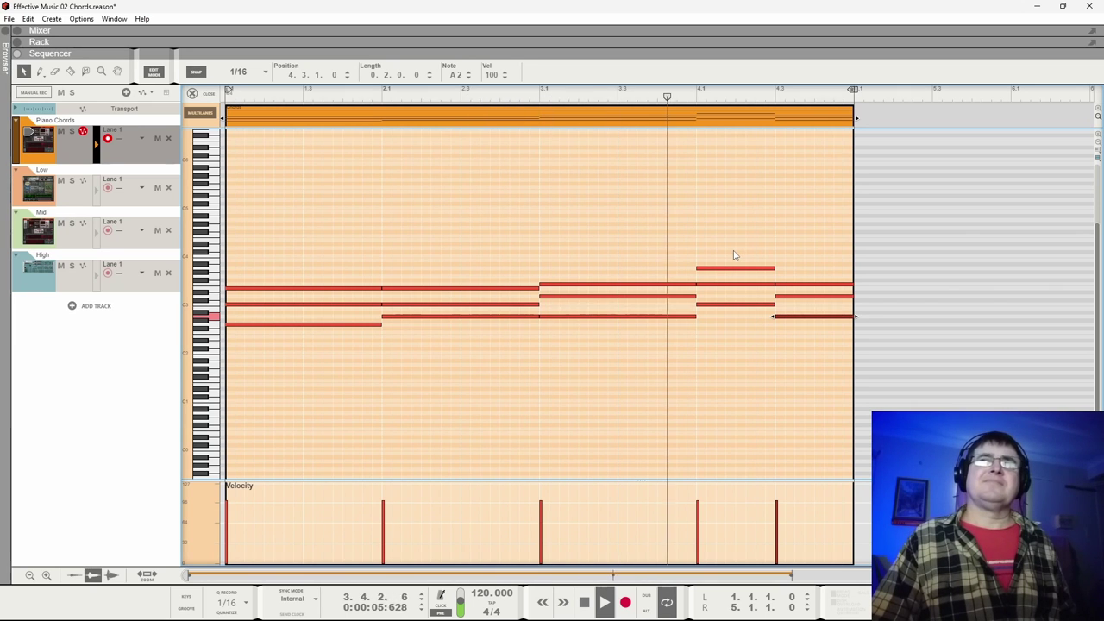
{"action": "key", "text": "space"}
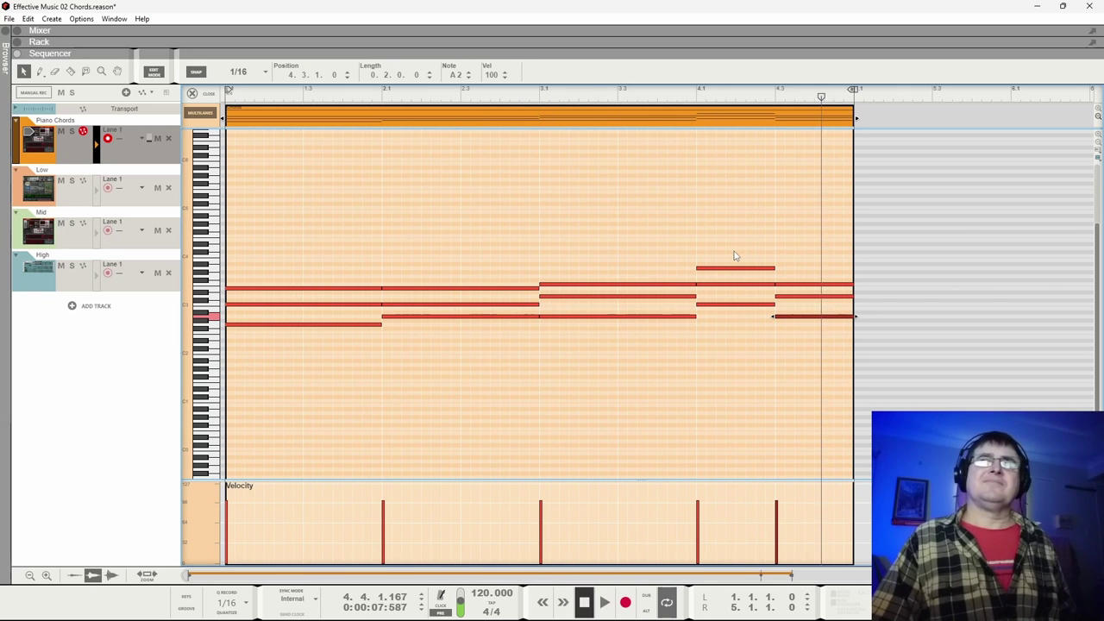
Lower the A of the first bar 4 chord to A2 and play the progression from around bar 3
{"action": "left_click", "coordinate": [734, 268]}
{"action": "key", "text": "shift+Down"}
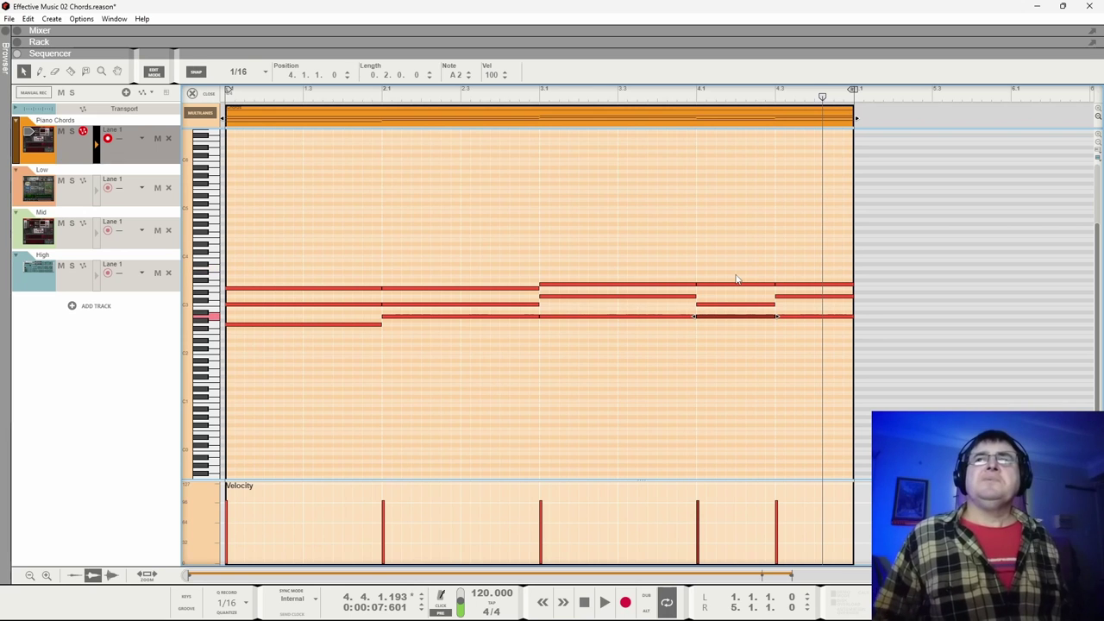
{"action": "left_click", "coordinate": [528, 100]}
{"action": "key", "text": "space"}
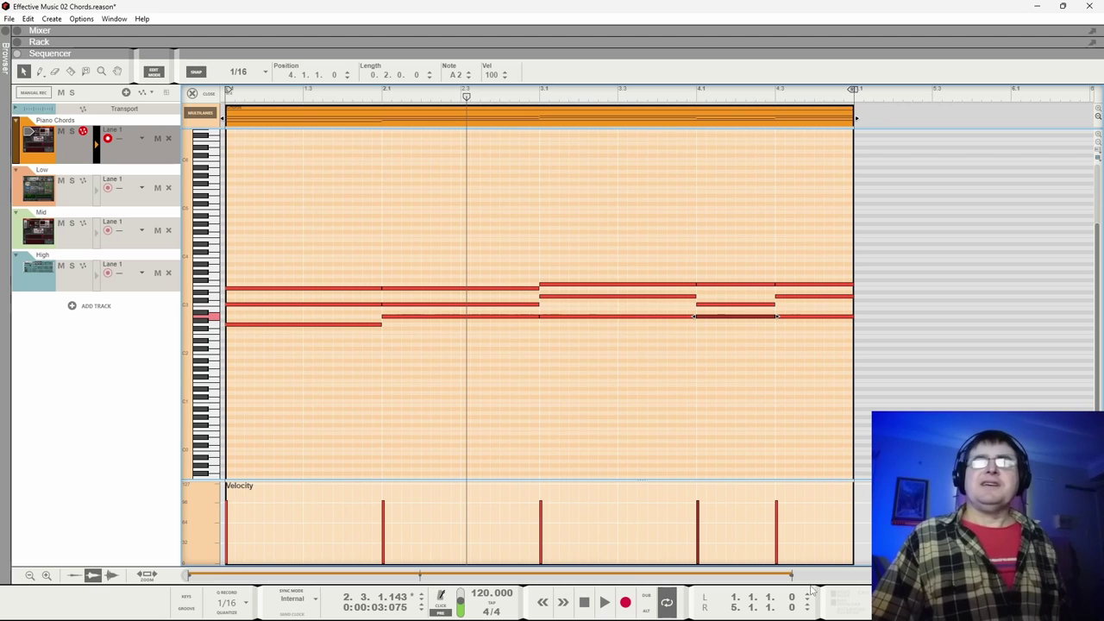
Duplicate the four-bar Chords clip to bar 5 and extend the loop's end to bar 9
{"action": "left_click_drag", "start_coordinate": [792, 574], "coordinate": [739, 574]}
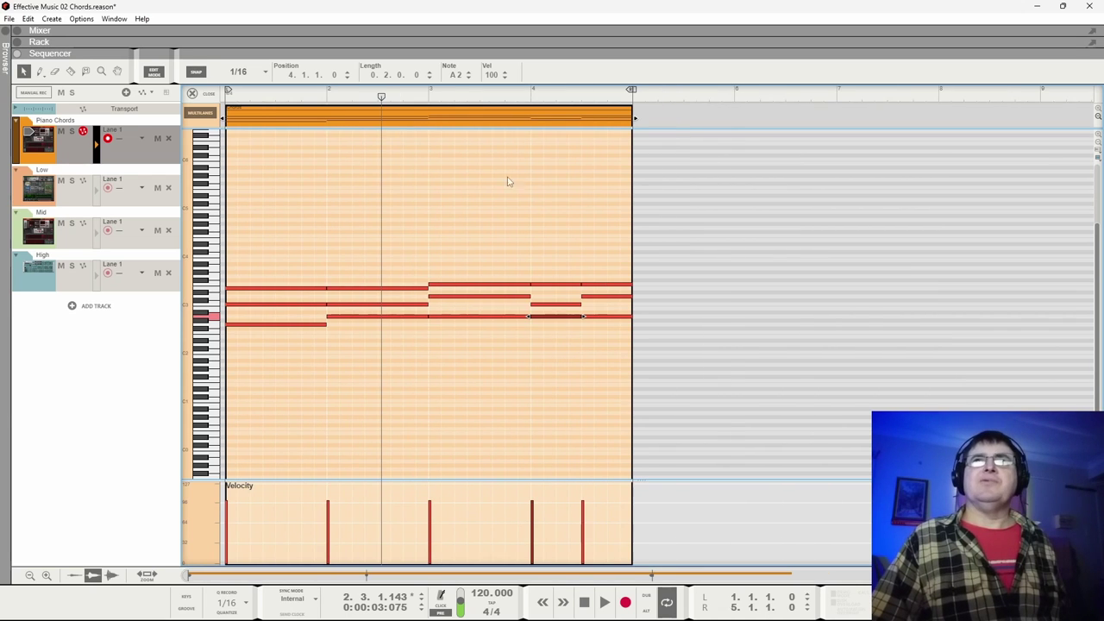
{"action": "left_click", "coordinate": [366, 116]}
{"action": "key", "text": "ctrl+d"}
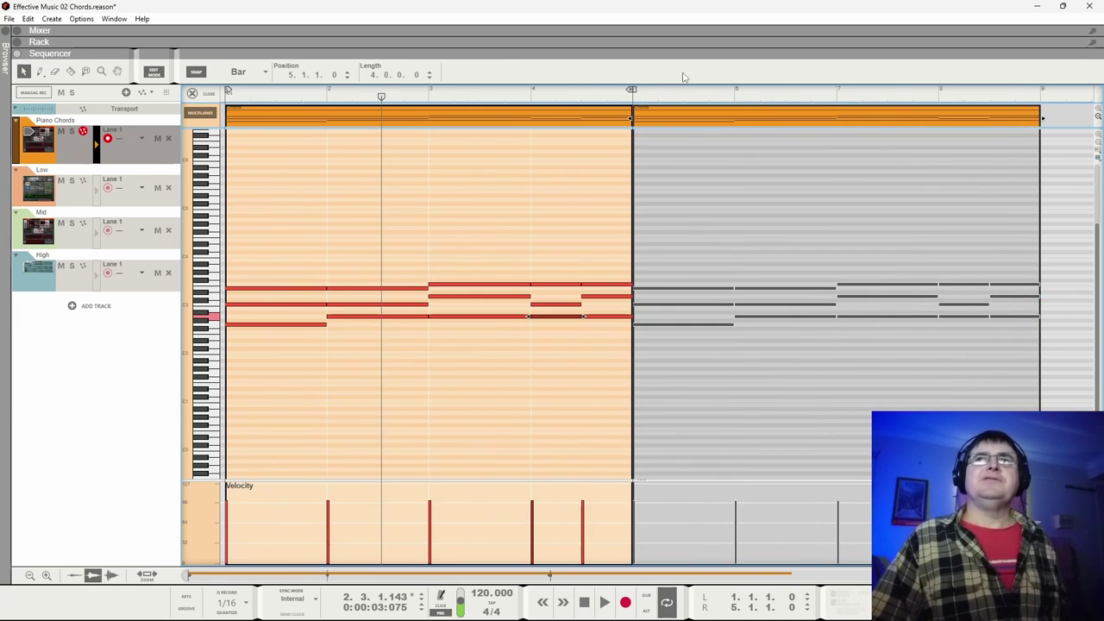
{"action": "left_click_drag", "start_coordinate": [630, 91], "coordinate": [1038, 92]}
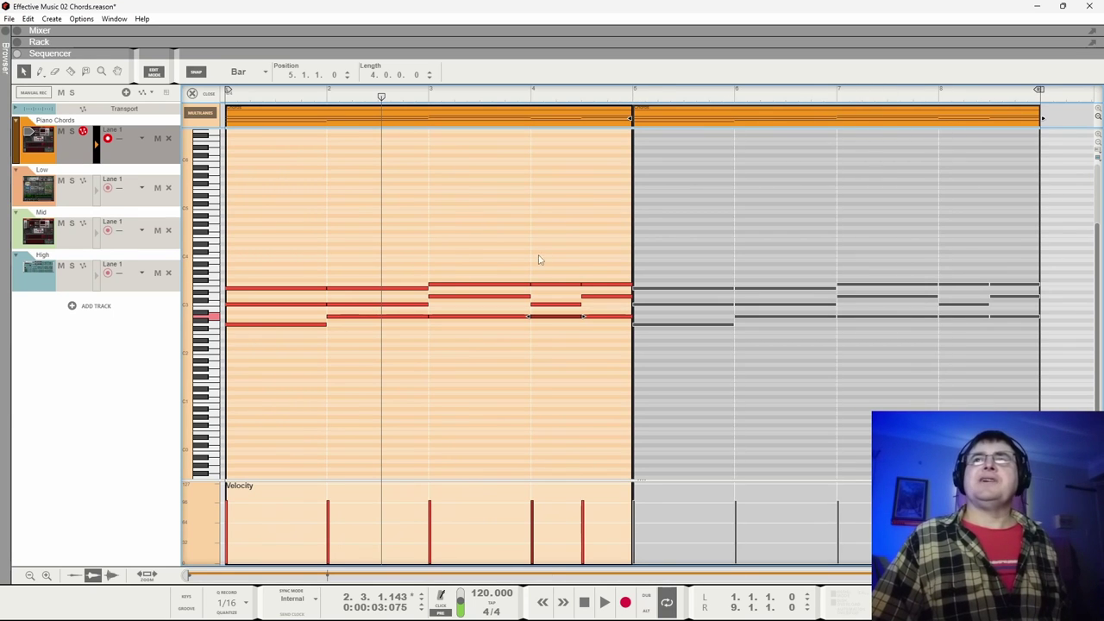
{"action": "left_click", "coordinate": [556, 318]}
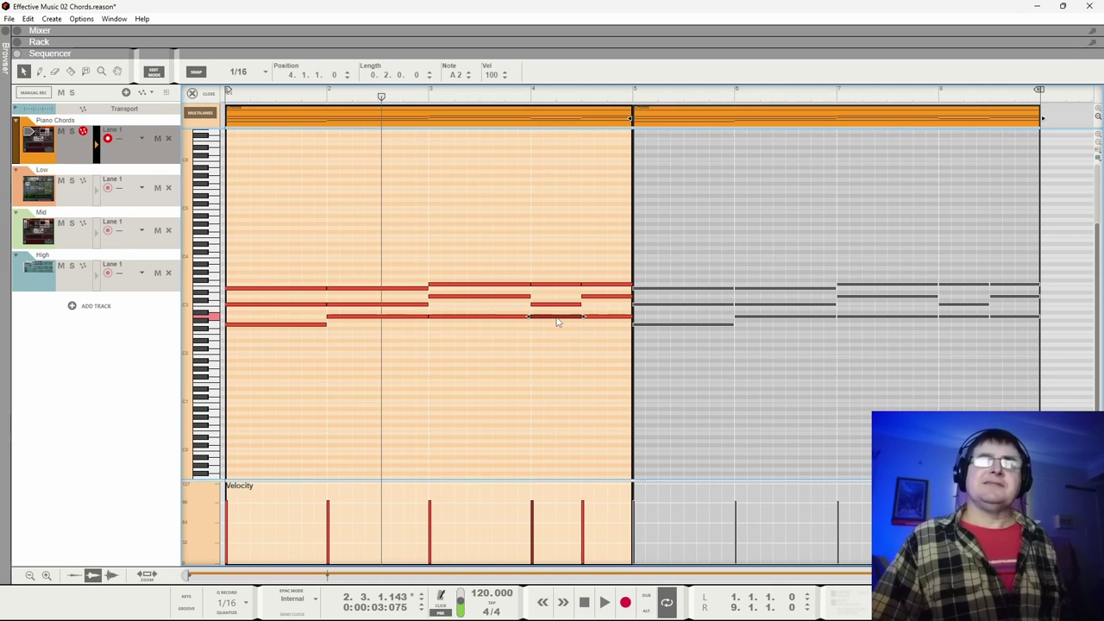
{"action": "key", "text": "shift+Up"}
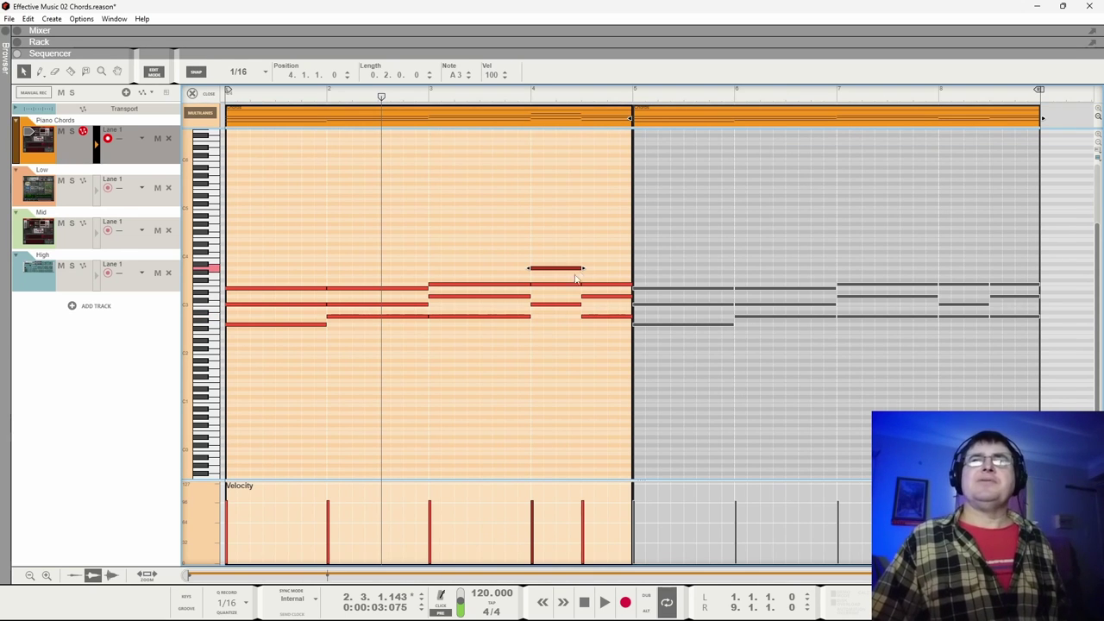
{"action": "key", "text": "shift+Down"}
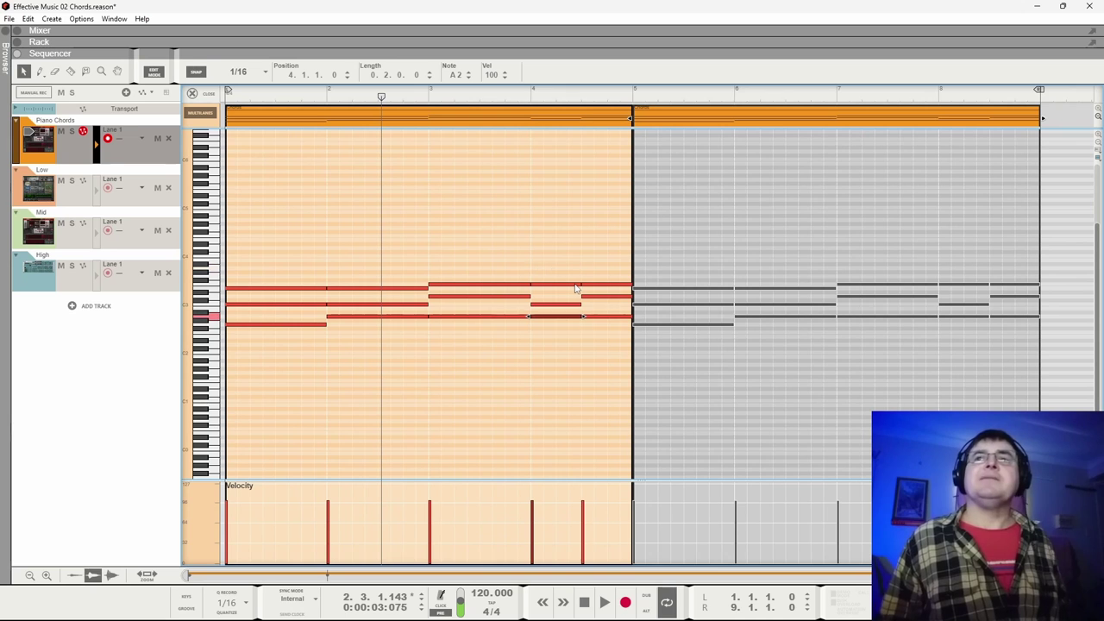
Raise the A of the first bar 8 chord one octave to A3 and play the progression from the start
{"action": "left_click", "coordinate": [964, 319]}
{"action": "key", "text": "shift+Up"}
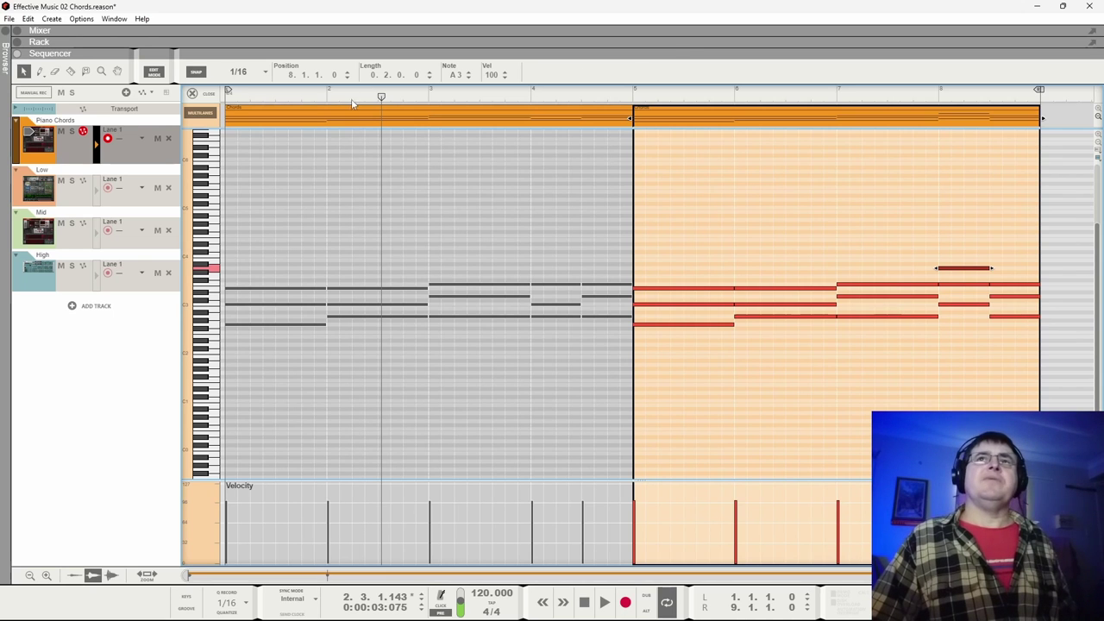
{"action": "key", "text": "space"}
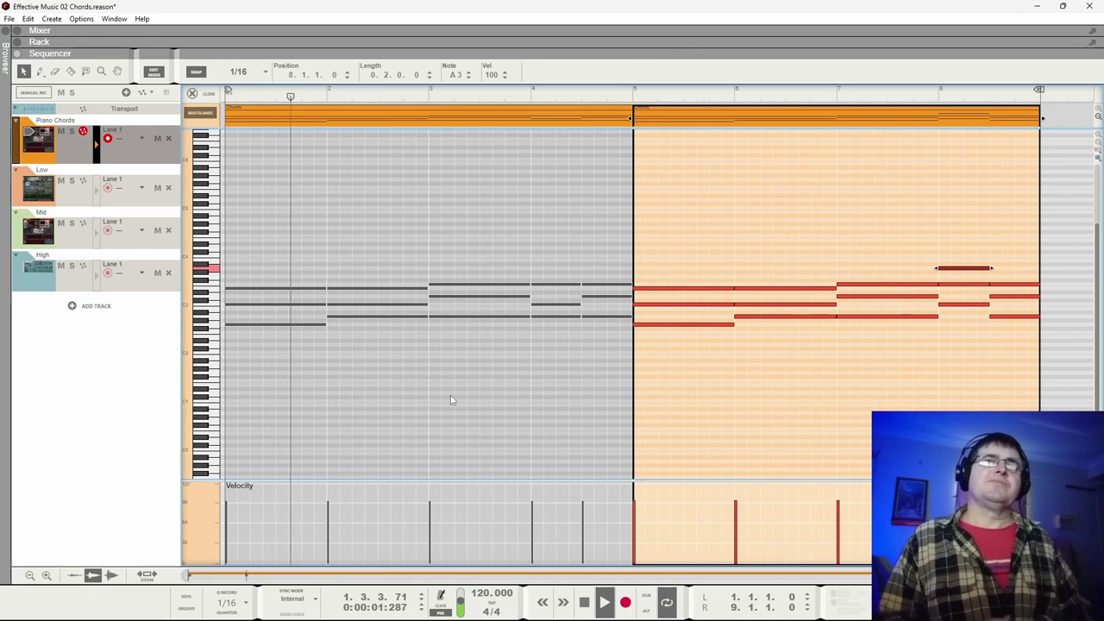
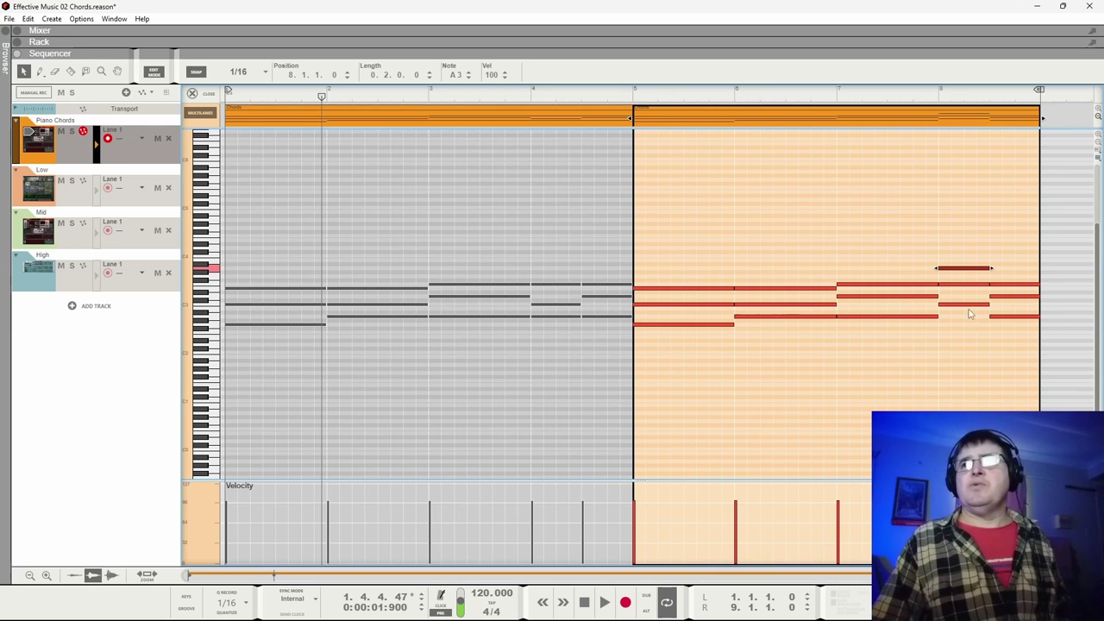
Raise the A of the chord on beat 3 of bar 8 to A3 and play the turnaround from bar 8
{"action": "left_click", "coordinate": [1008, 316]}
{"action": "key", "text": "shift+Up"}
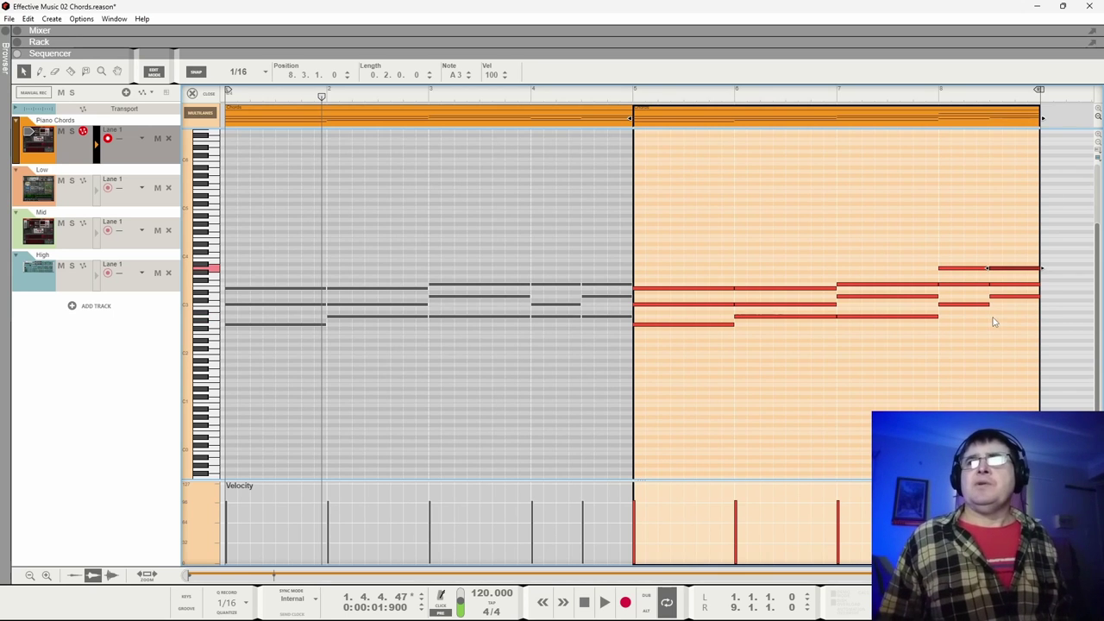
{"action": "left_click", "coordinate": [923, 102]}
{"action": "key", "text": "space"}
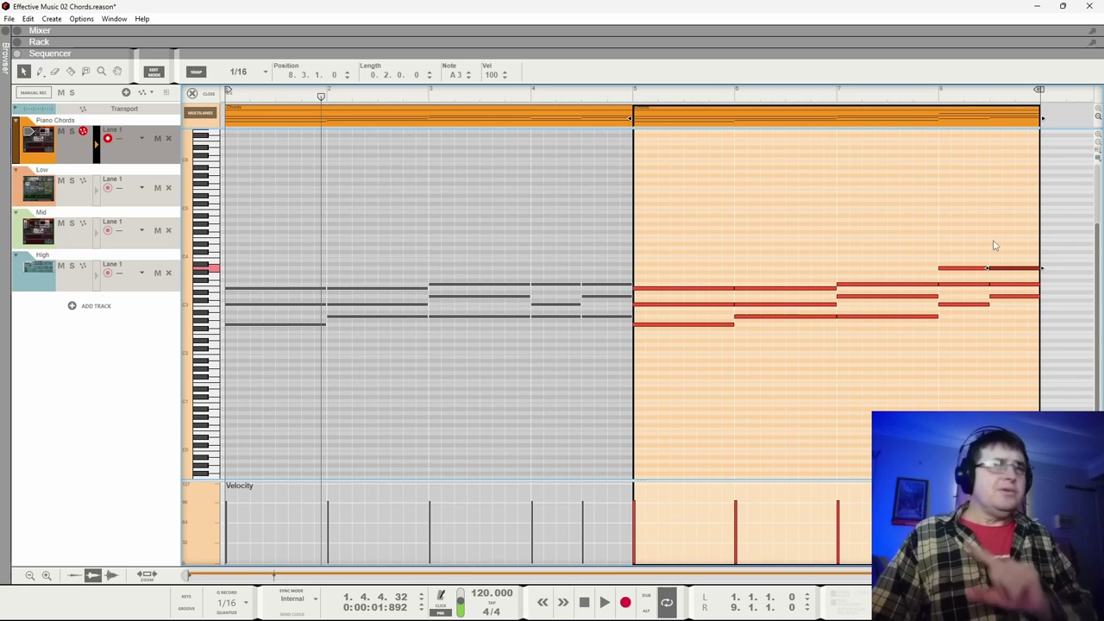
{"action": "left_click", "coordinate": [937, 101]}
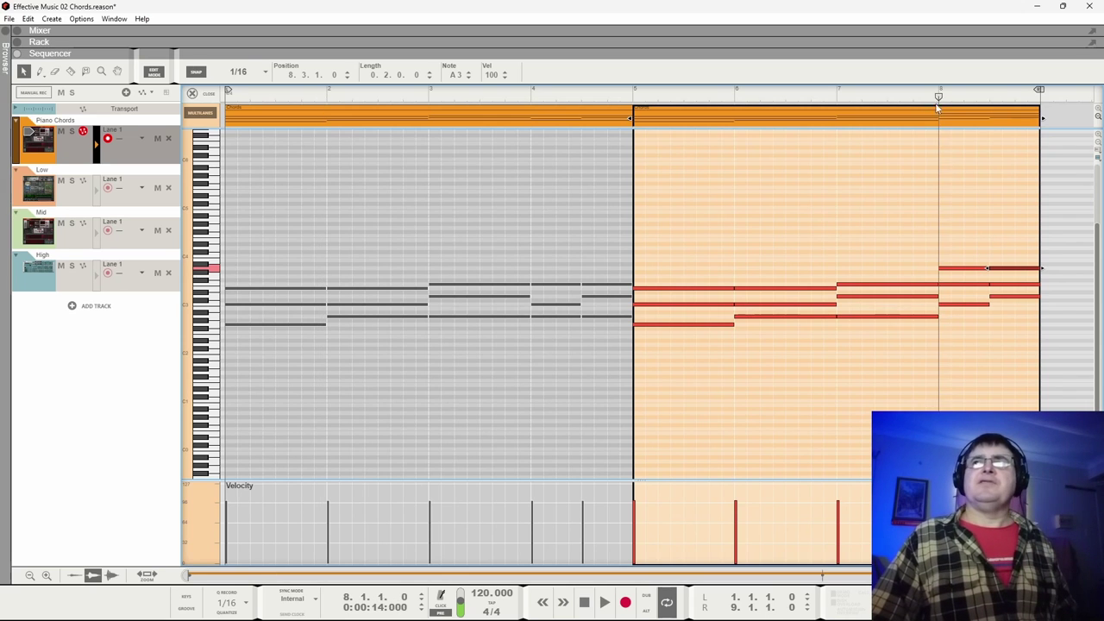
{"action": "key", "text": "space"}
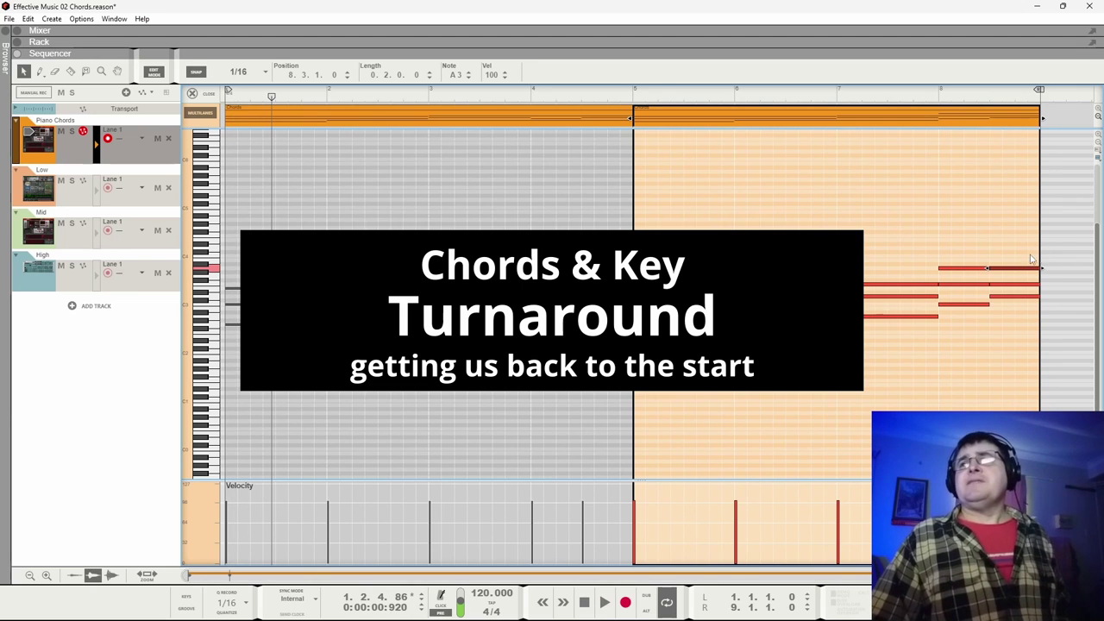
Shorten the last bar 8 chord to 0.1.2.0, add a 0.0.2.0 copy at 8.4.3, and set the clip length to 4 bars
{"action": "left_click_drag", "start_coordinate": [1027, 259], "coordinate": [1063, 298]}
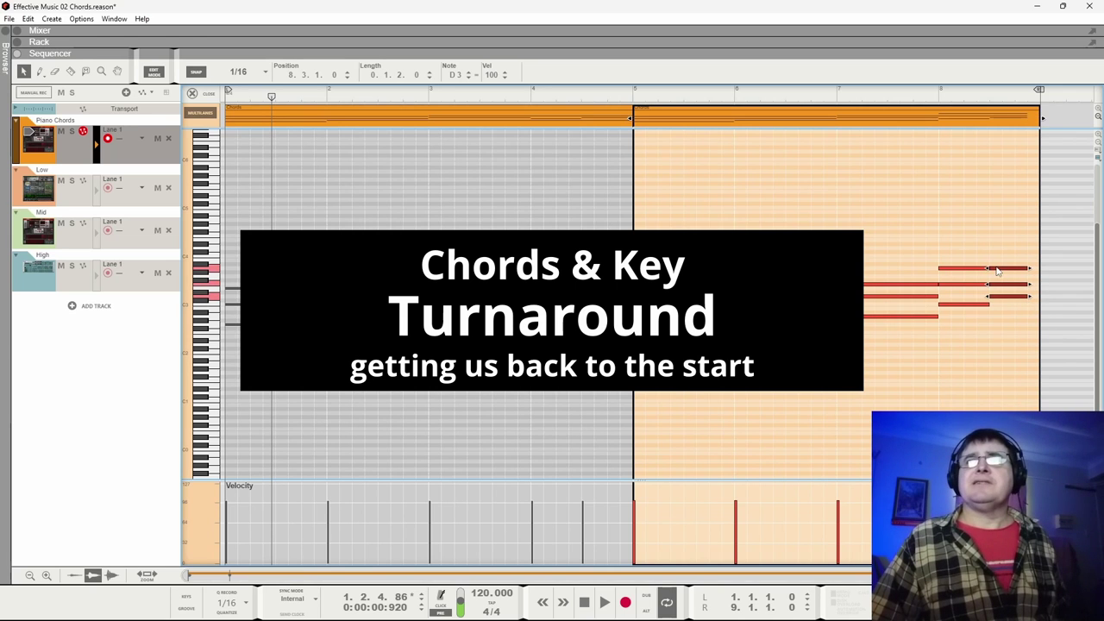
{"action": "left_click_drag", "start_coordinate": [997, 273], "coordinate": [1036, 278]}
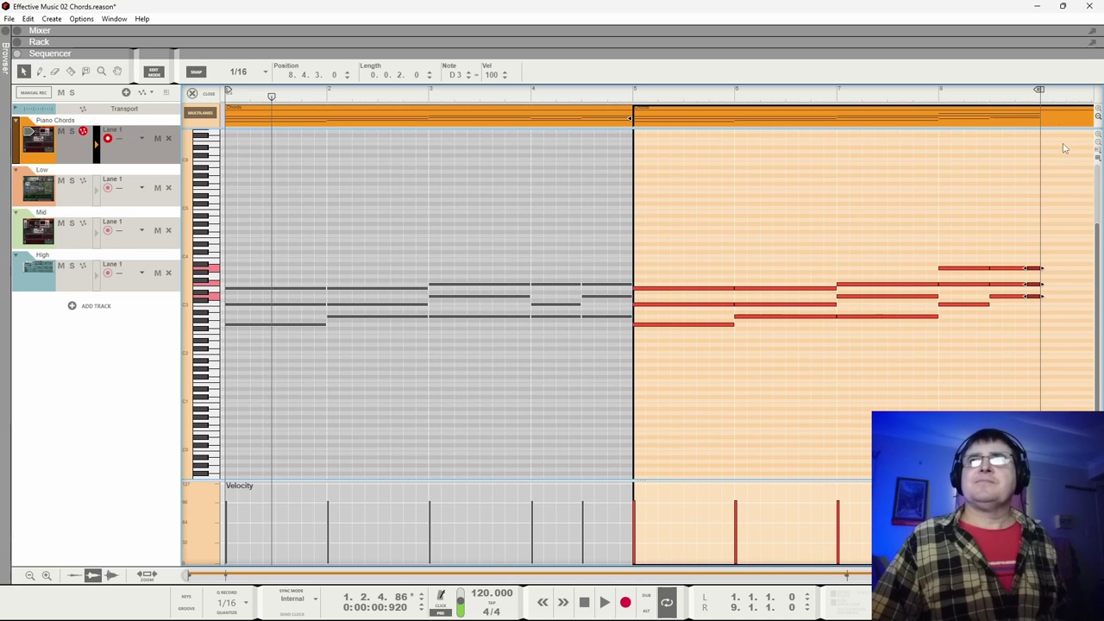
{"action": "left_click", "coordinate": [1057, 118]}
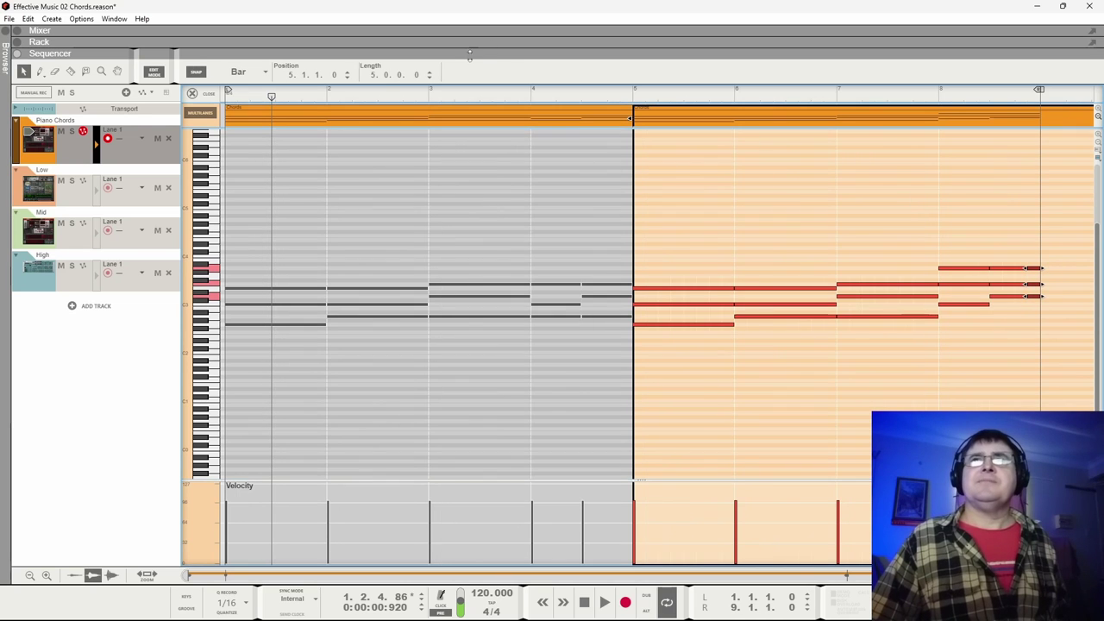
{"action": "left_click", "coordinate": [428, 77]}
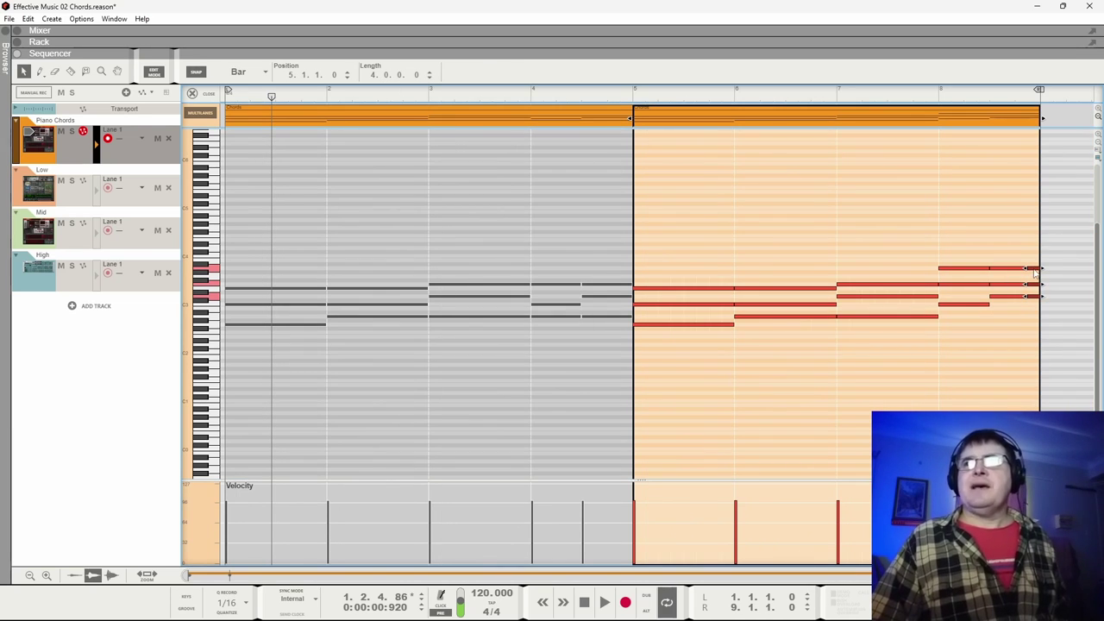
Lower the A of the short chord at 8.4.3 one octave to A2 and play from around bar 8
{"action": "left_click", "coordinate": [1034, 270]}
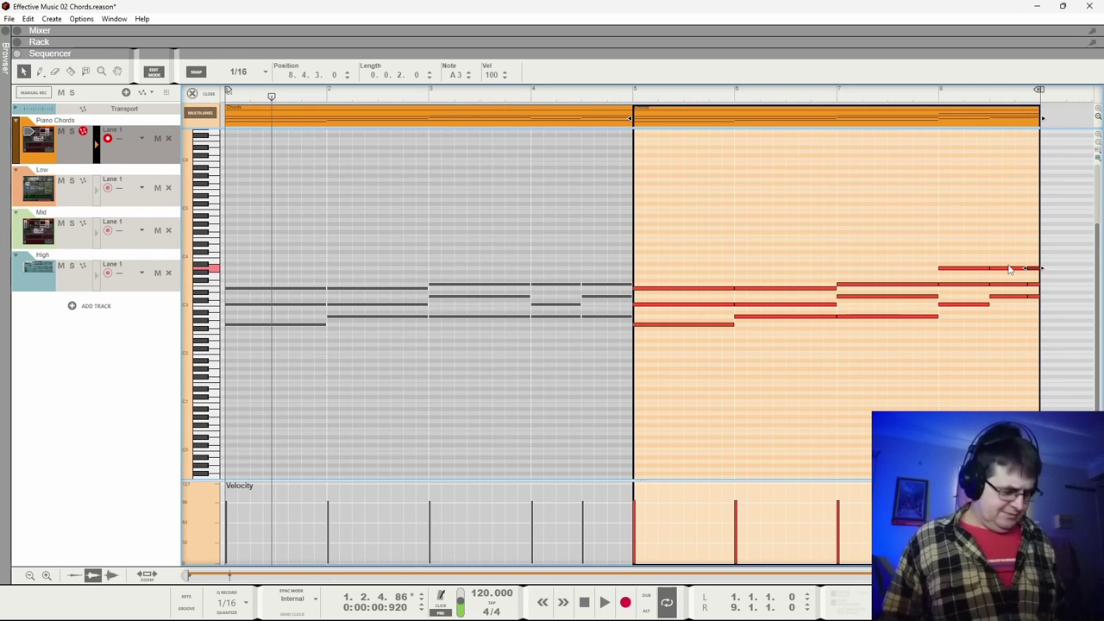
{"action": "key", "text": "shift+Down"}
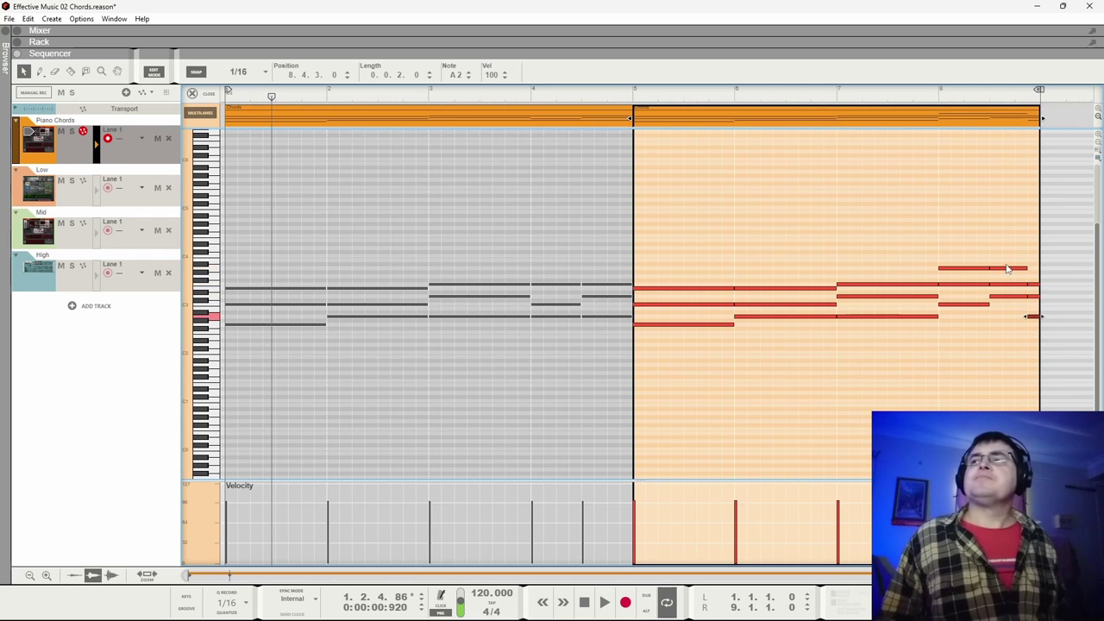
{"action": "left_click", "coordinate": [929, 95]}
{"action": "key", "text": "space"}
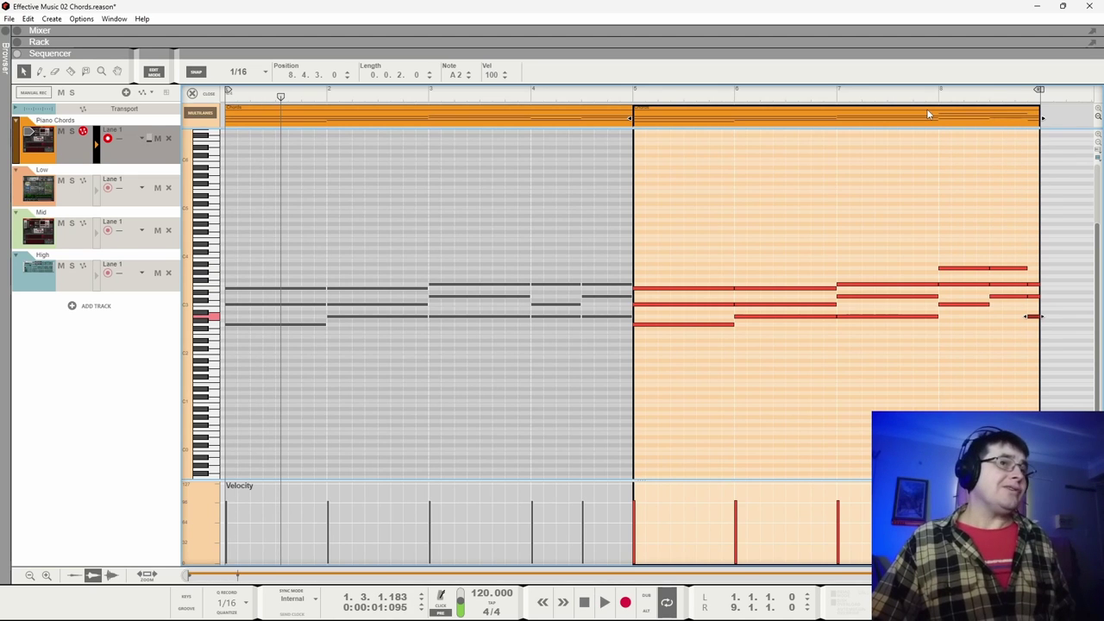
Play through the duplicated progression with pauses, listening to how the bar 8 chords lead back to the start
{"action": "left_click", "coordinate": [835, 100]}
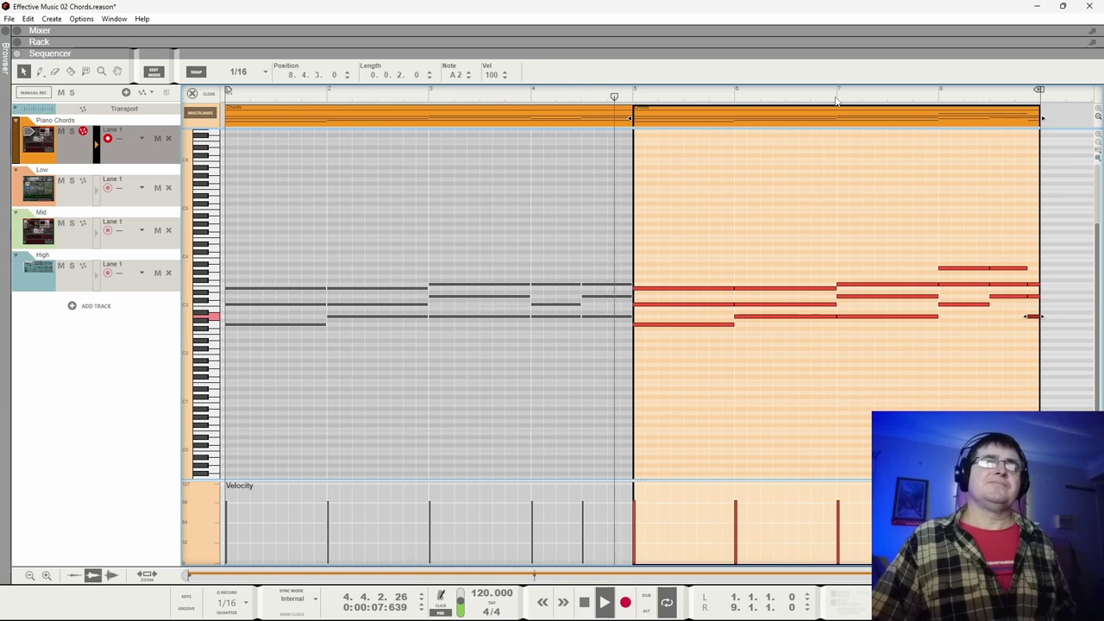
{"action": "key", "text": "space"}
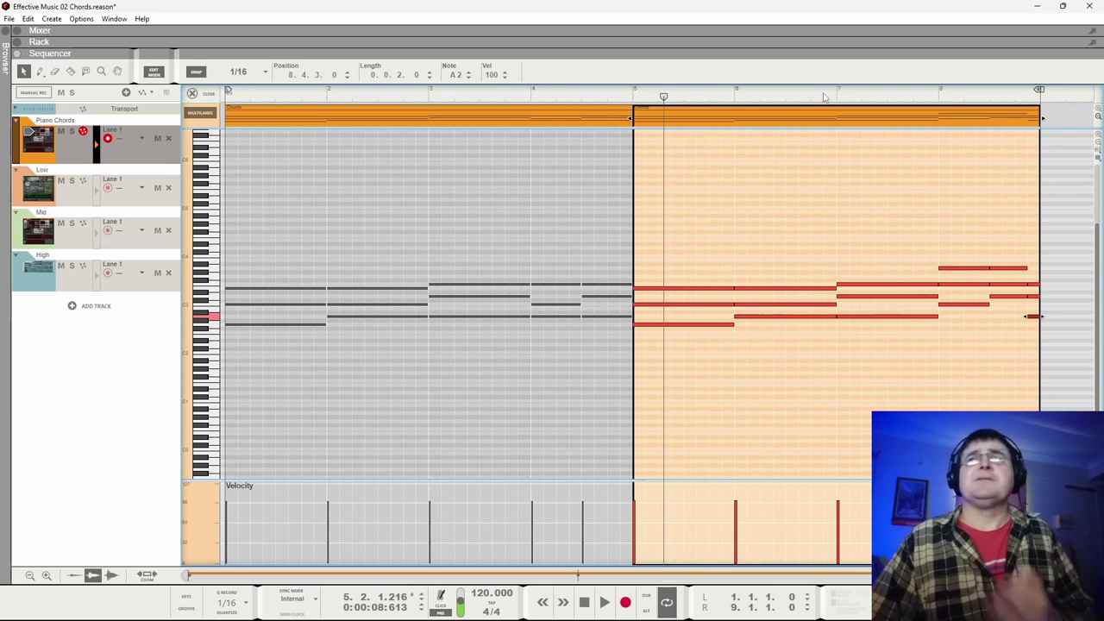
{"action": "key", "text": "space"}
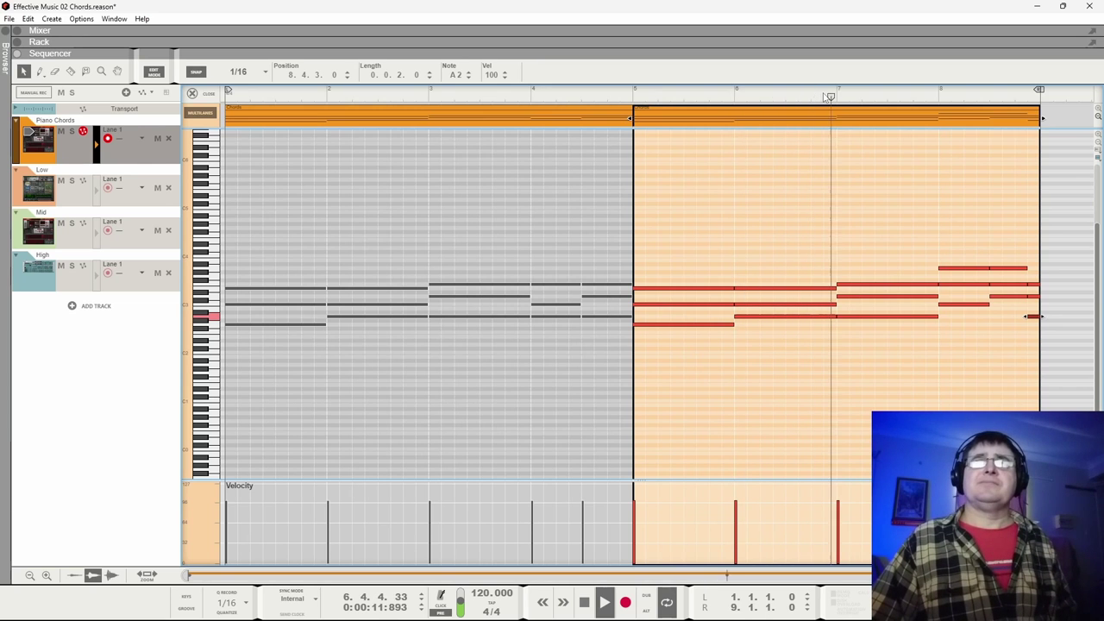
{"action": "key", "text": "space"}
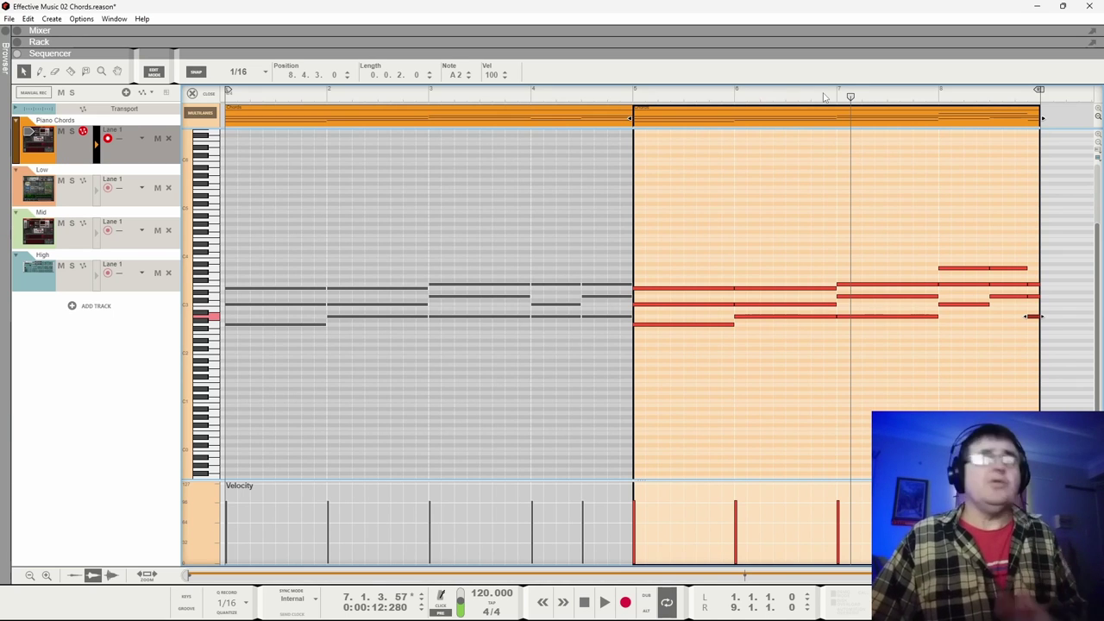
{"action": "key", "text": "space"}
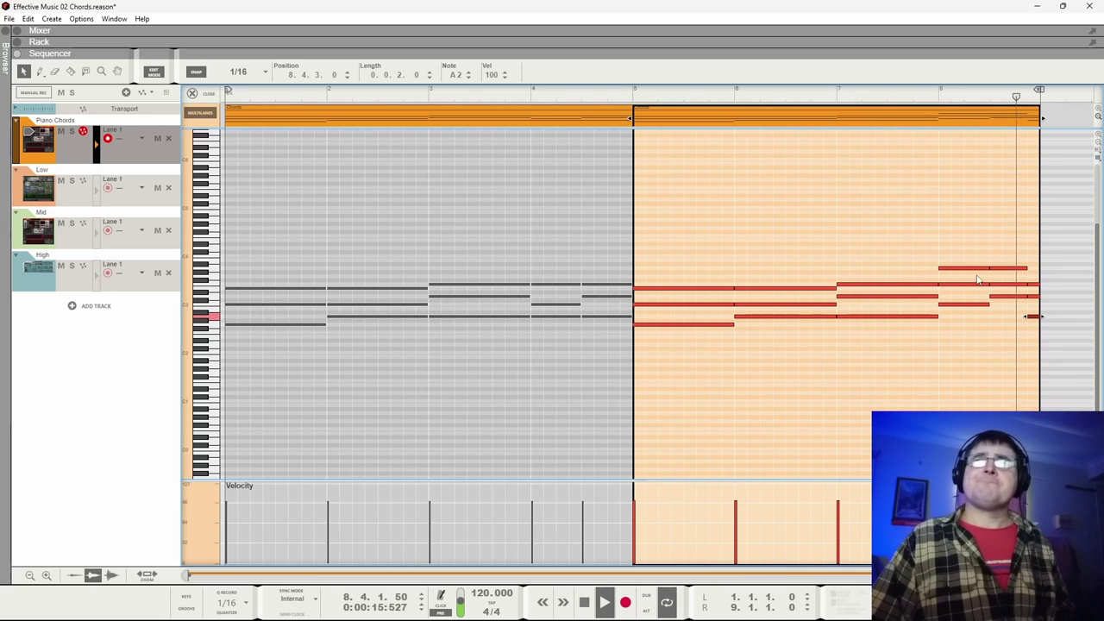
{"action": "key", "text": "space"}
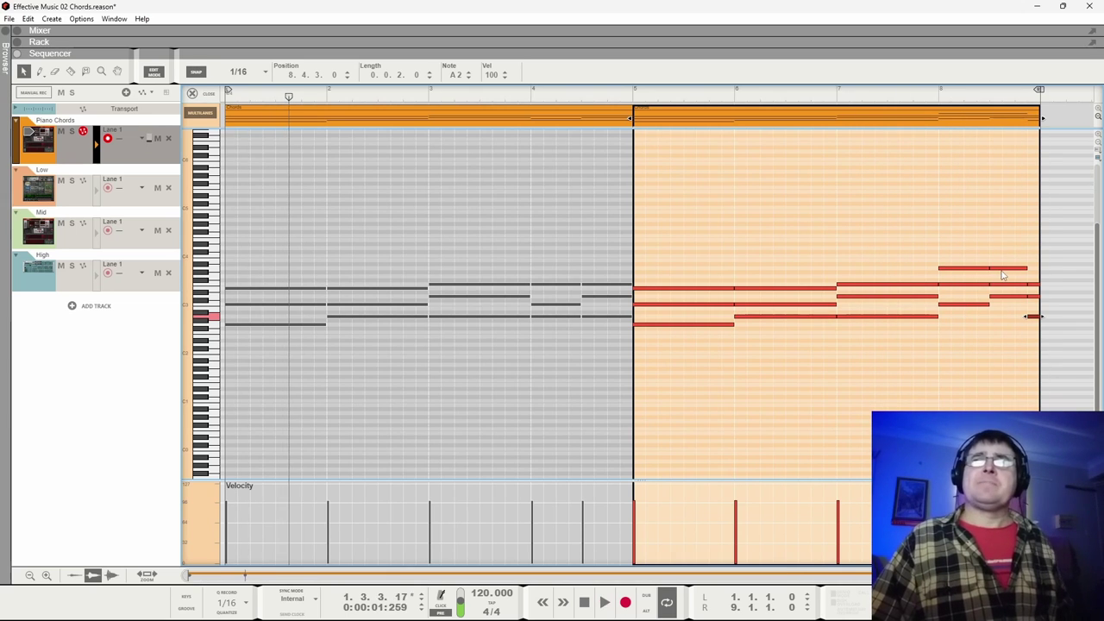
Try the A of the chord on beat 3 of bar 8 at A2 and audition it from bar 8
{"action": "left_click", "coordinate": [1003, 275]}
{"action": "left_click", "coordinate": [1004, 268]}
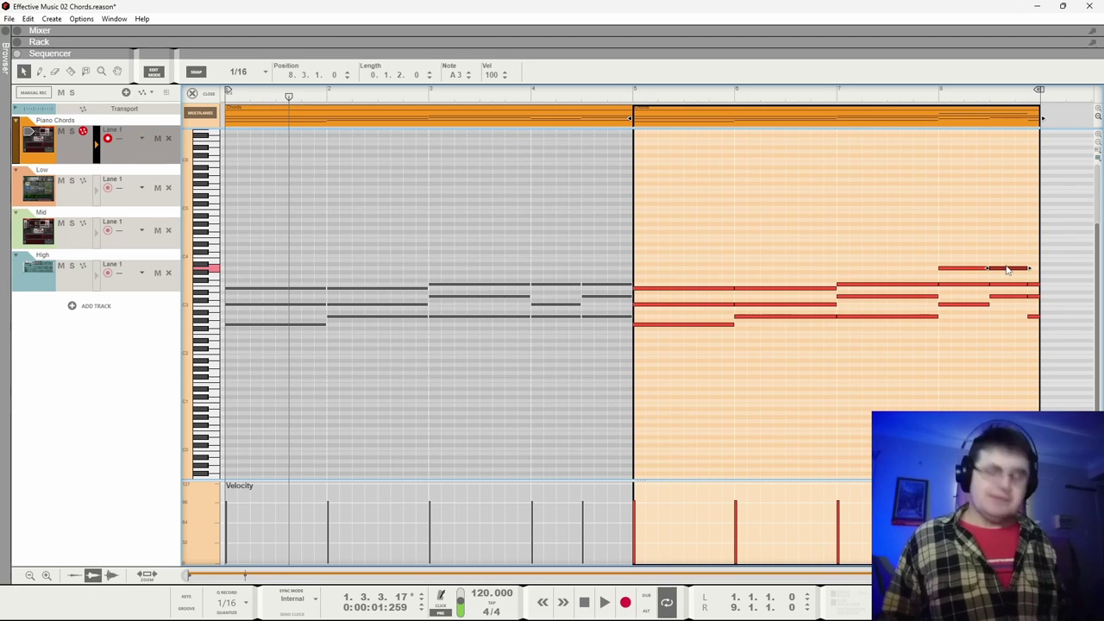
{"action": "key", "text": "shift+Down"}
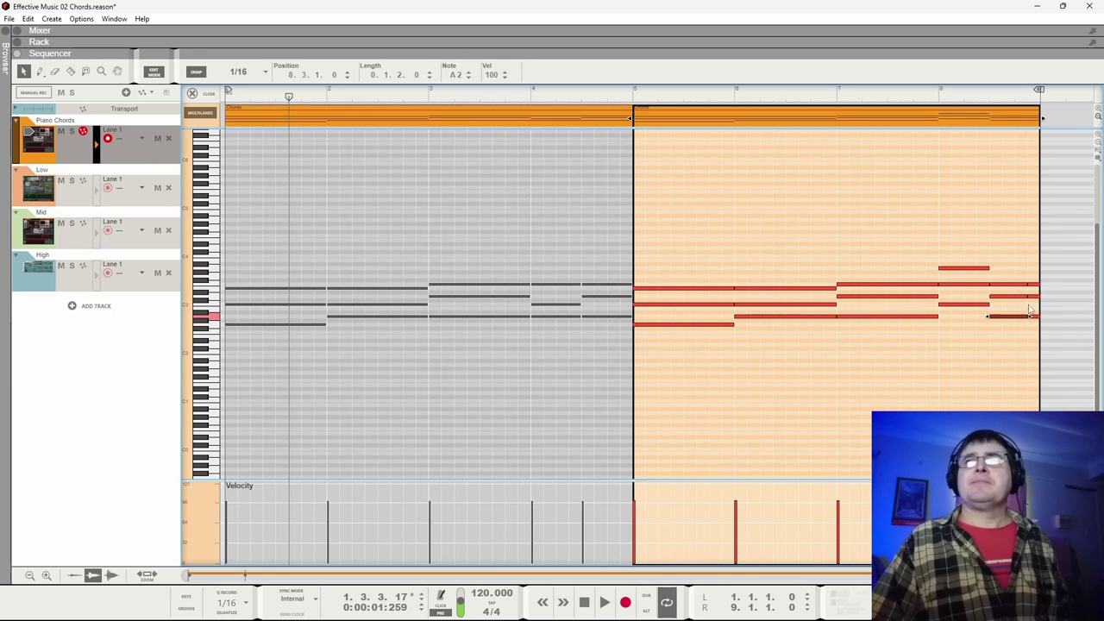
{"action": "left_click", "coordinate": [939, 94]}
{"action": "key", "text": "space"}
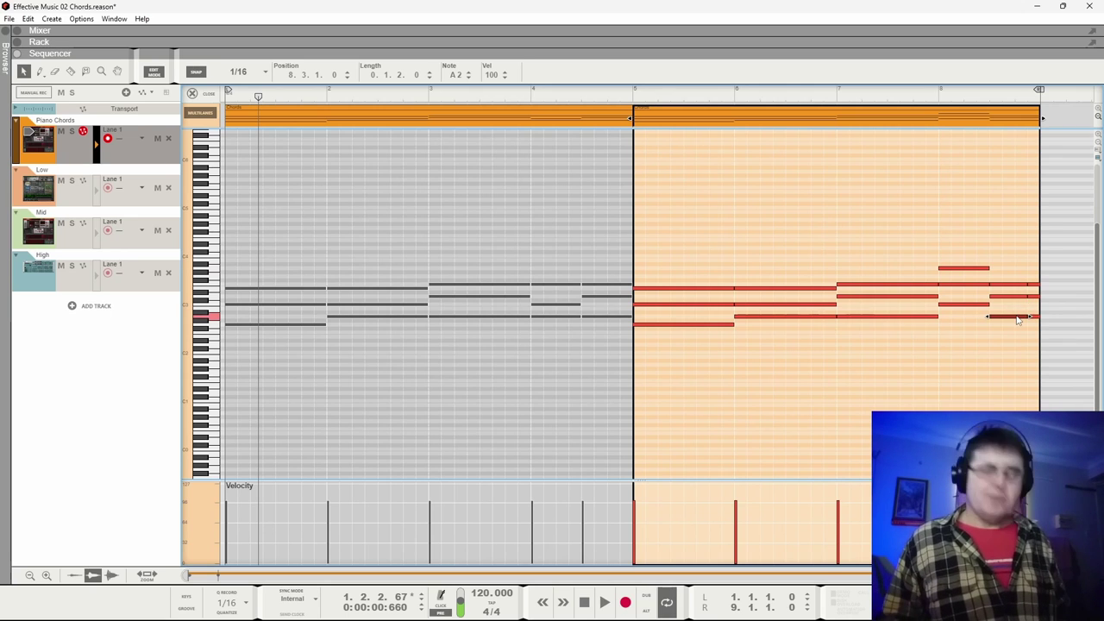
{"action": "key", "text": "shift+Up"}
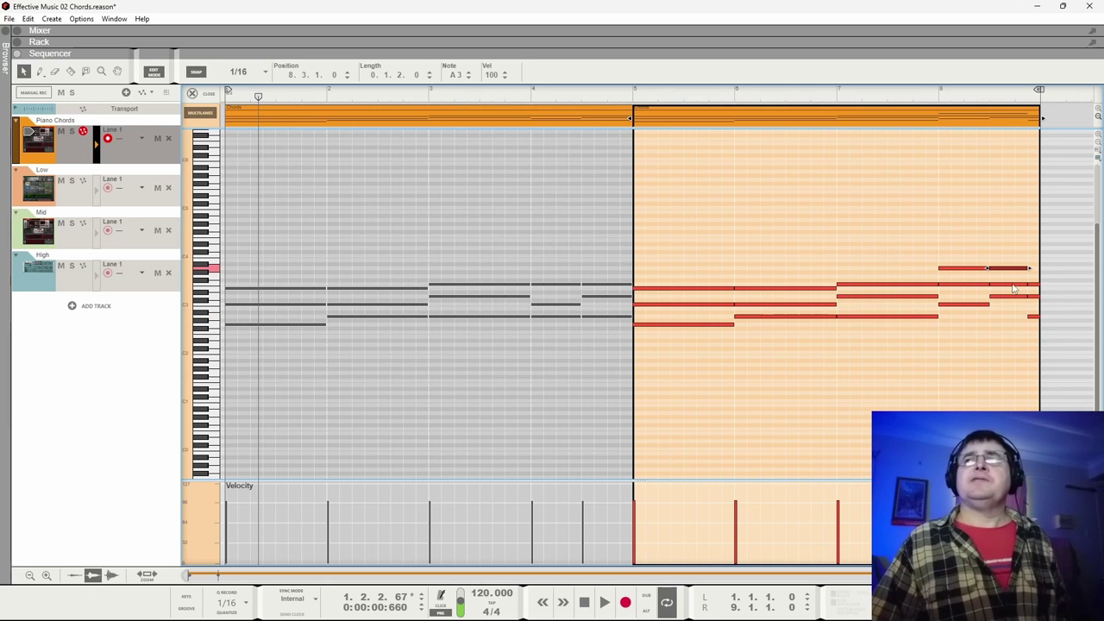
Lower the F of the chord on beat 3 of bar 8 one octave to F2 and play the turnaround
{"action": "key", "text": "Down"}
{"action": "key", "text": "Down"}
{"action": "key", "text": "Down"}
{"action": "key", "text": "Down"}
{"action": "key", "text": "shift+Down"}
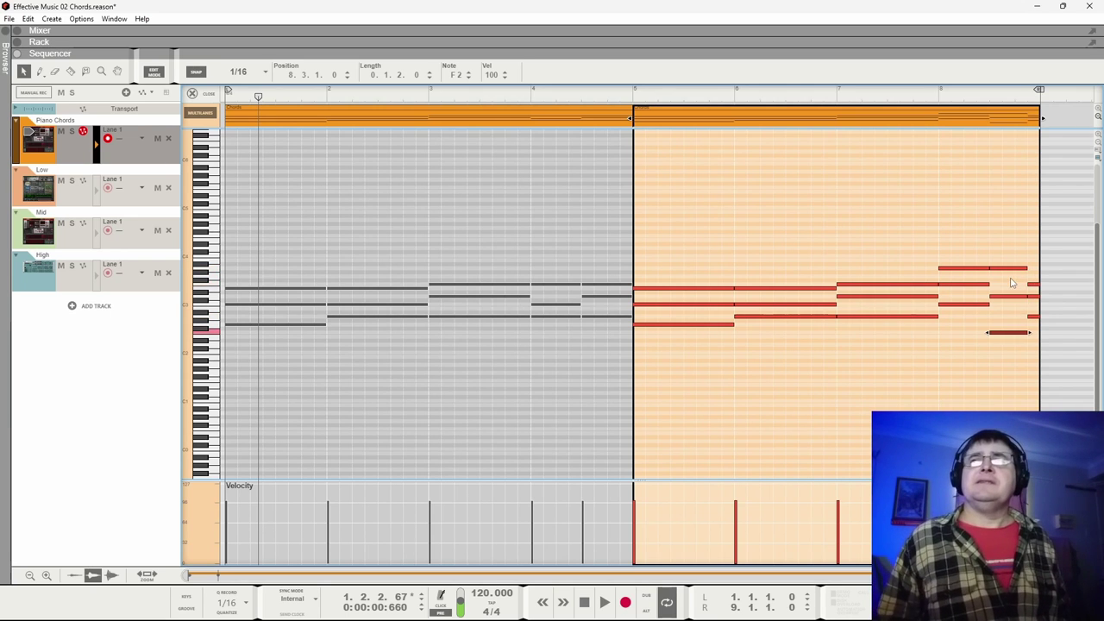
{"action": "left_click", "coordinate": [924, 90]}
{"action": "key", "text": "space"}
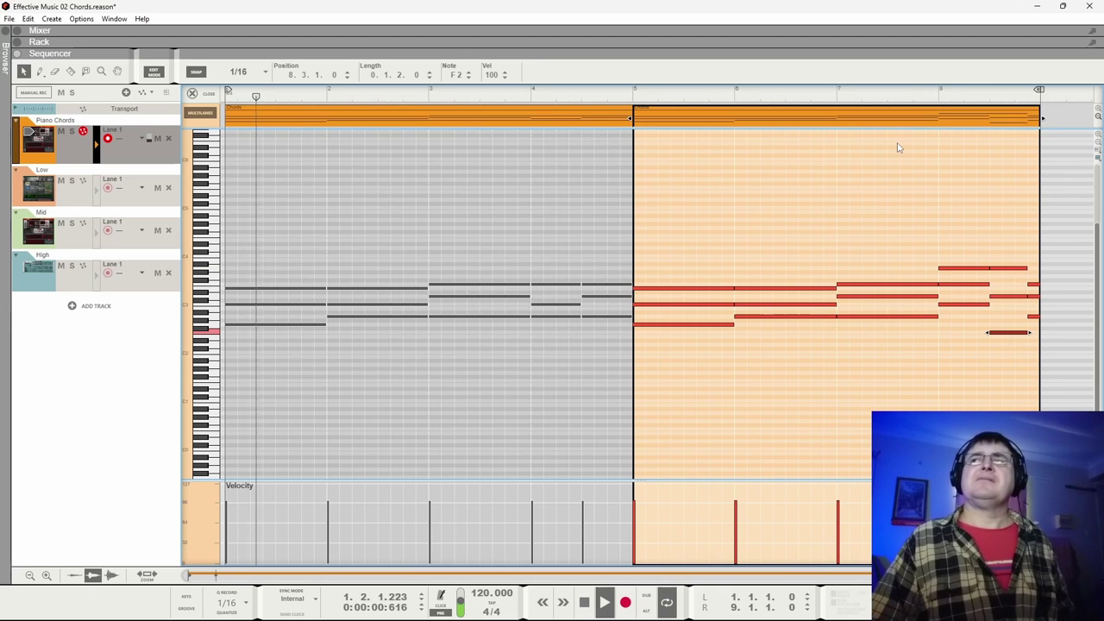
{"action": "key", "text": "space"}
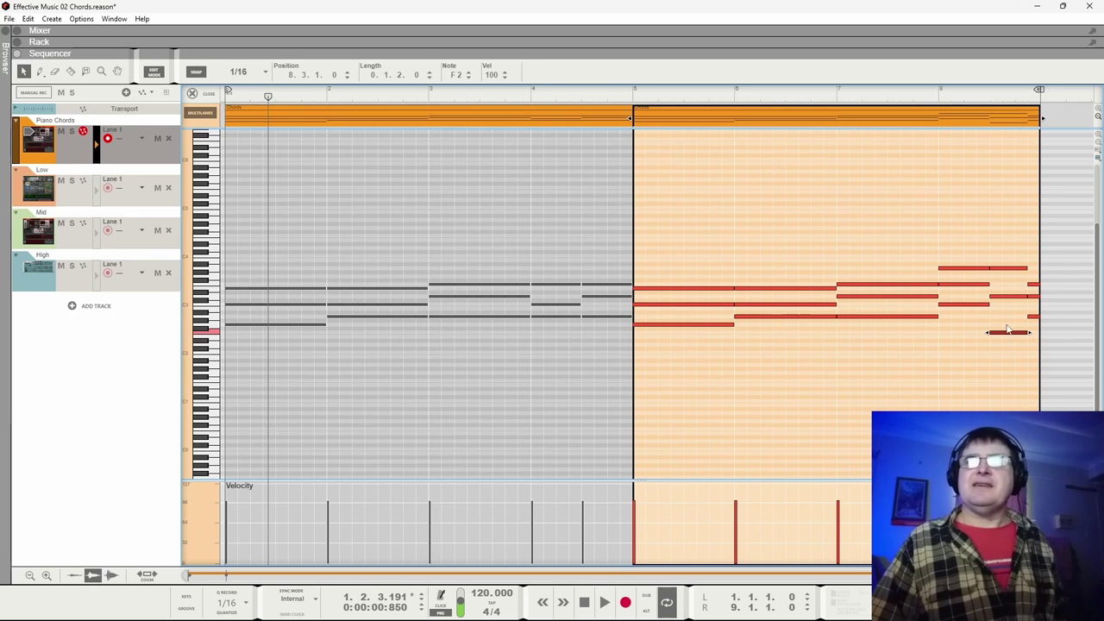
Replay the turnaround from bar 8 and return the playhead to the start of the song
{"action": "left_click", "coordinate": [938, 92]}
{"action": "key", "text": "space"}
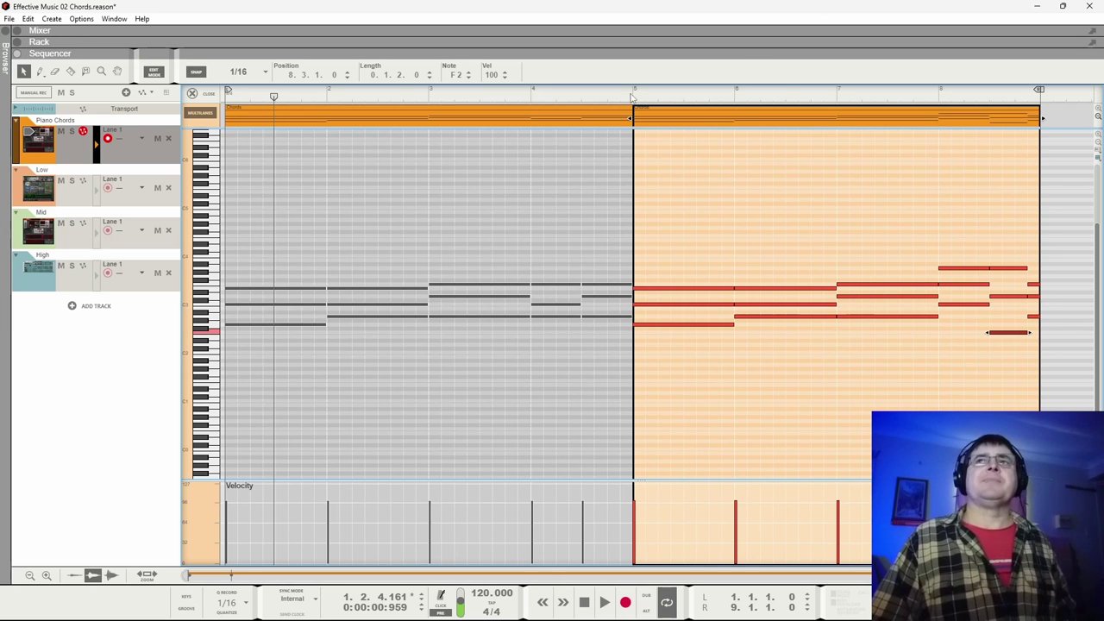
{"action": "key", "text": "Home"}
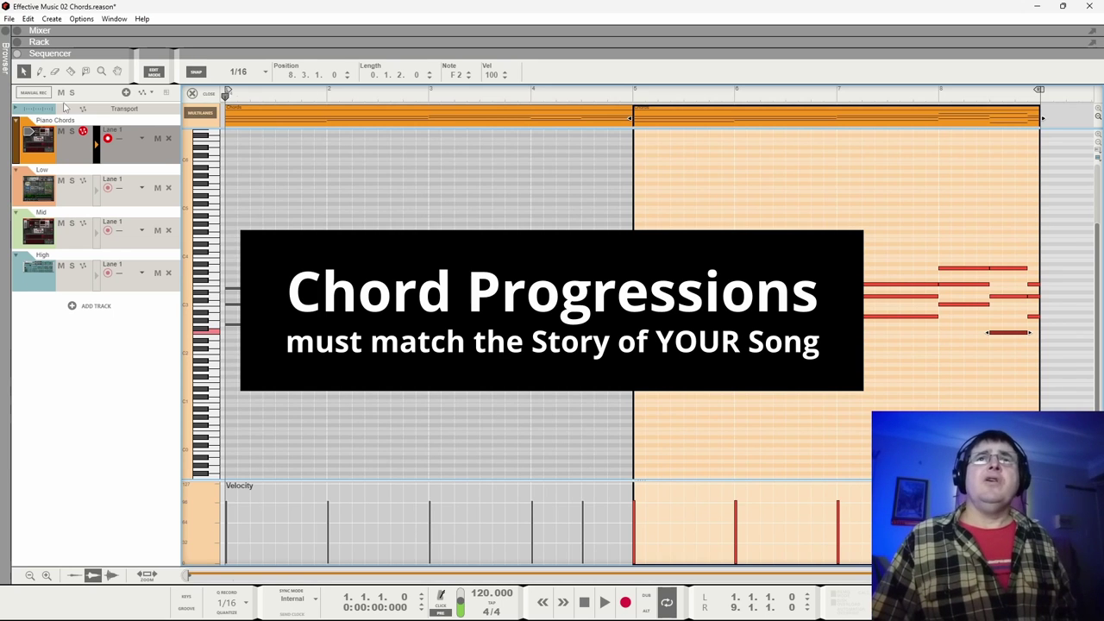
Play the progression from the start of the song into bar 5 twice, listening to how the duplicated section begins
{"action": "key", "text": "space"}
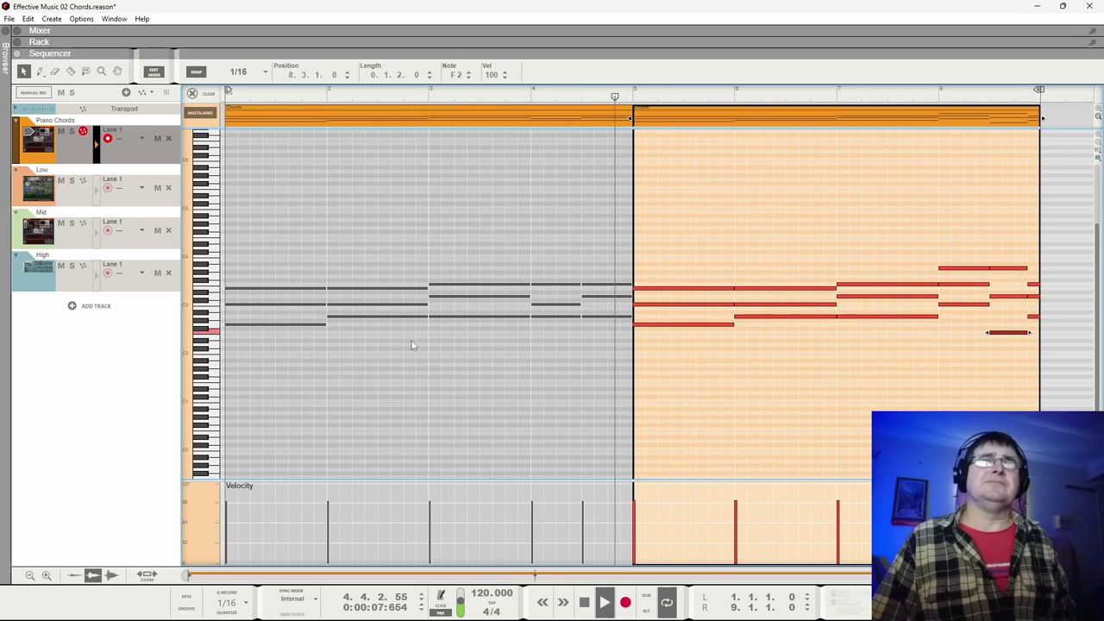
{"action": "key", "text": "space"}
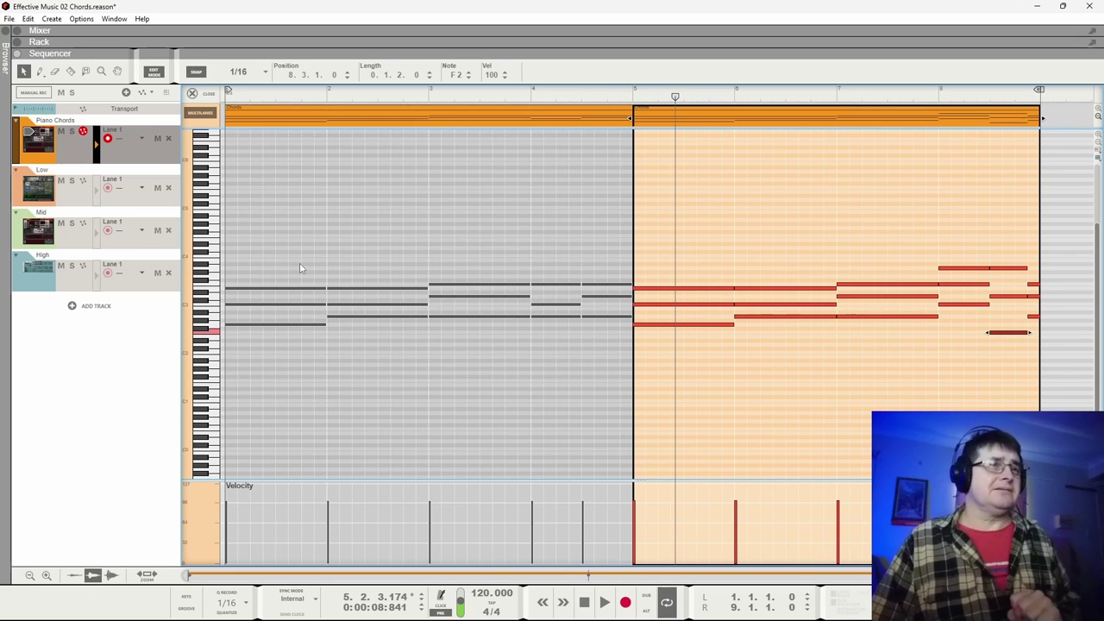
{"action": "key", "text": "KP_0"}
{"action": "key", "text": "KP_0"}
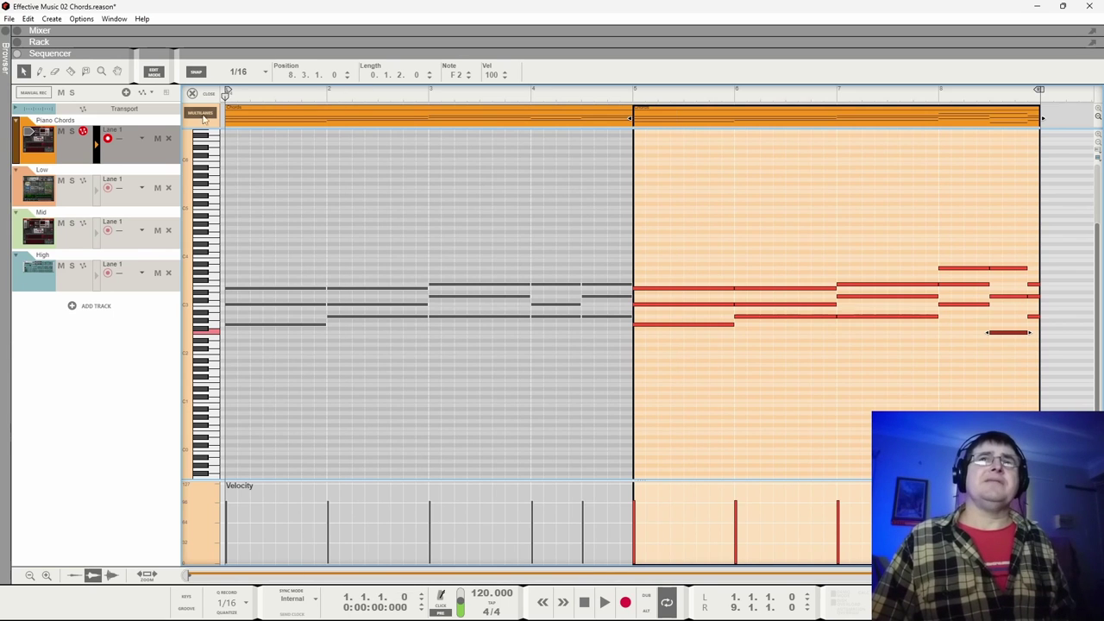
{"action": "key", "text": "space"}
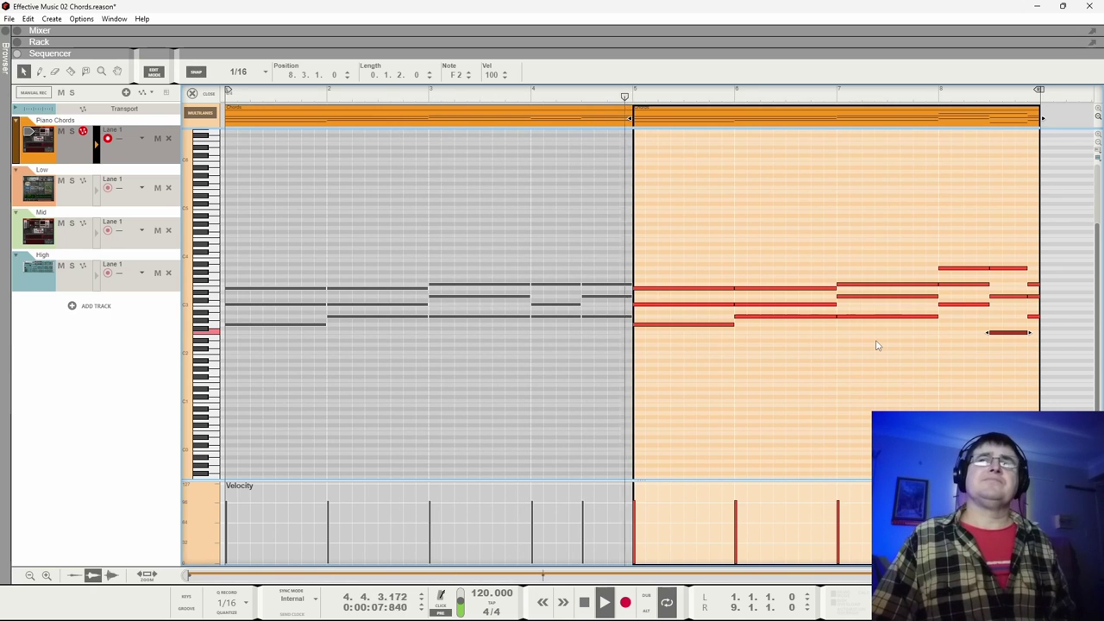
{"action": "key", "text": "space"}
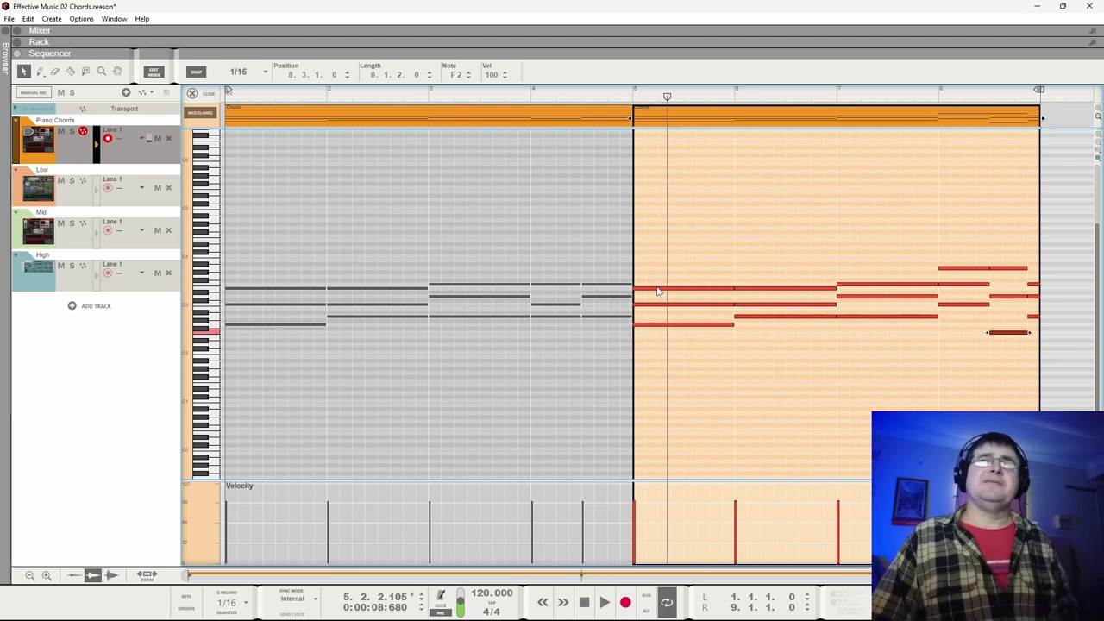
Raise the G of the bar 5 chord one octave to G3 and audition it from bar 4
{"action": "left_click", "coordinate": [657, 332]}
{"action": "left_click", "coordinate": [657, 325]}
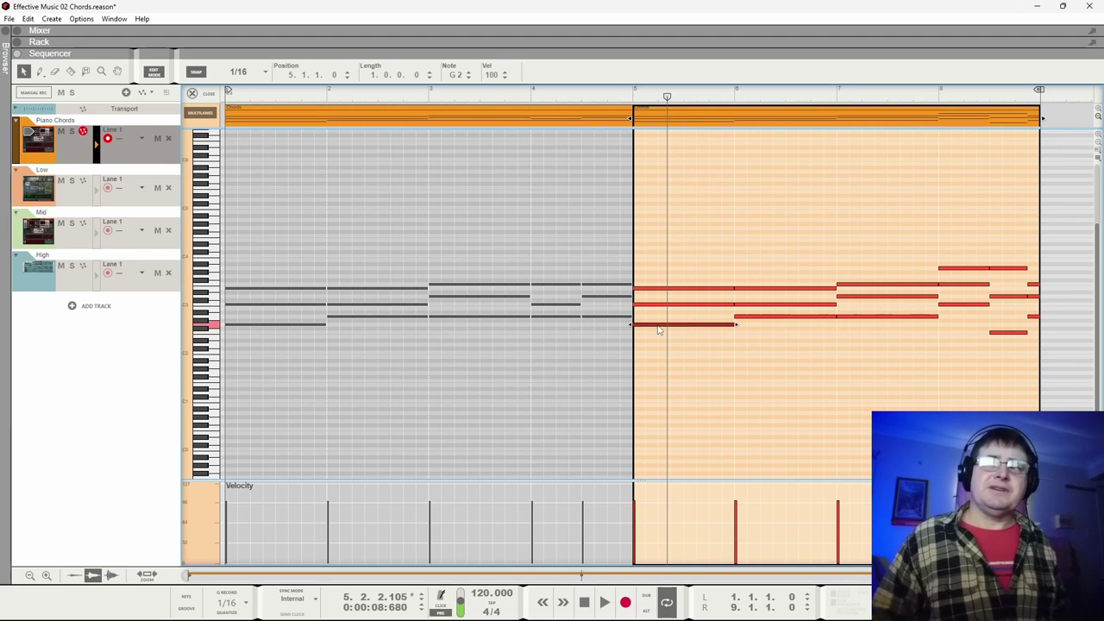
{"action": "key", "text": "shift+Up"}
{"action": "left_click", "coordinate": [575, 102]}
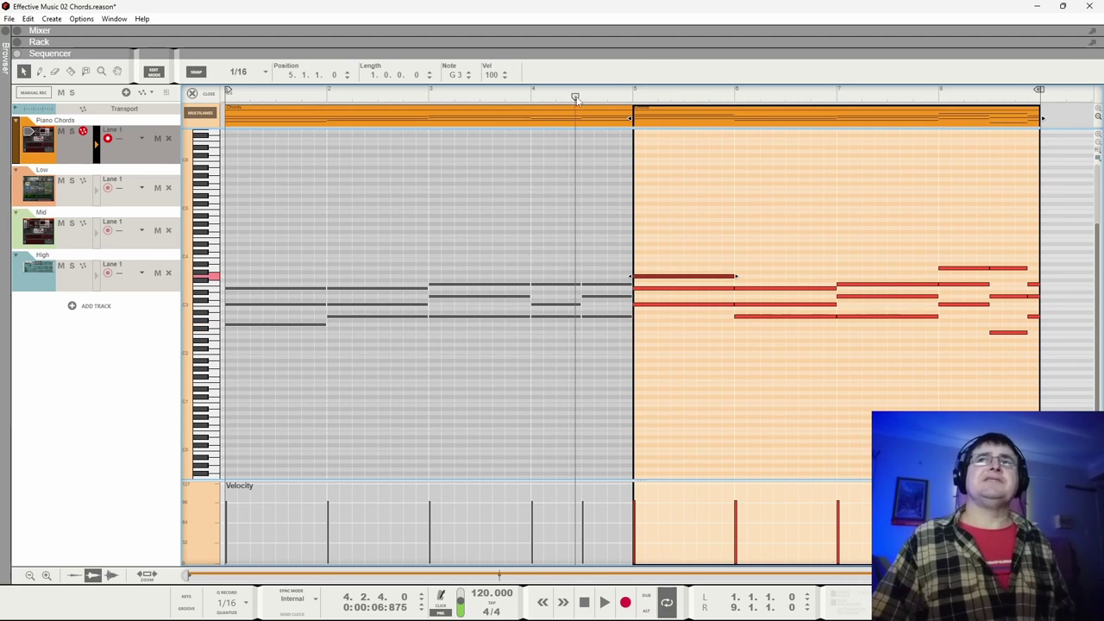
{"action": "key", "text": "space"}
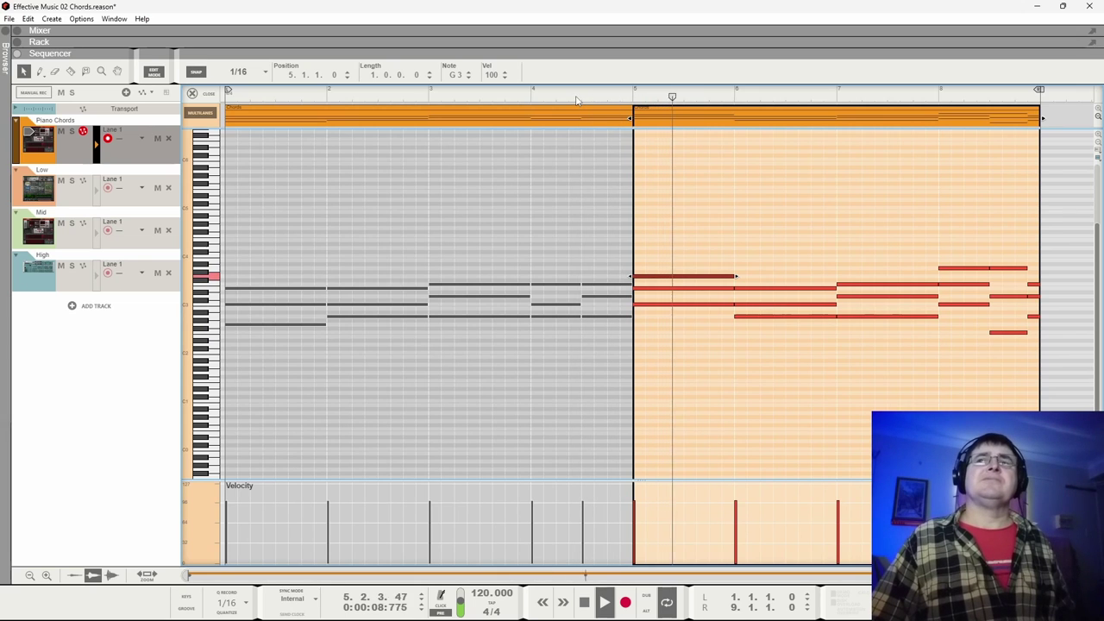
Raise the A of the bar 6 chord one octave to A3 and audition the change from just before bar 5
{"action": "left_click", "coordinate": [808, 318]}
{"action": "key", "text": "shift+Up"}
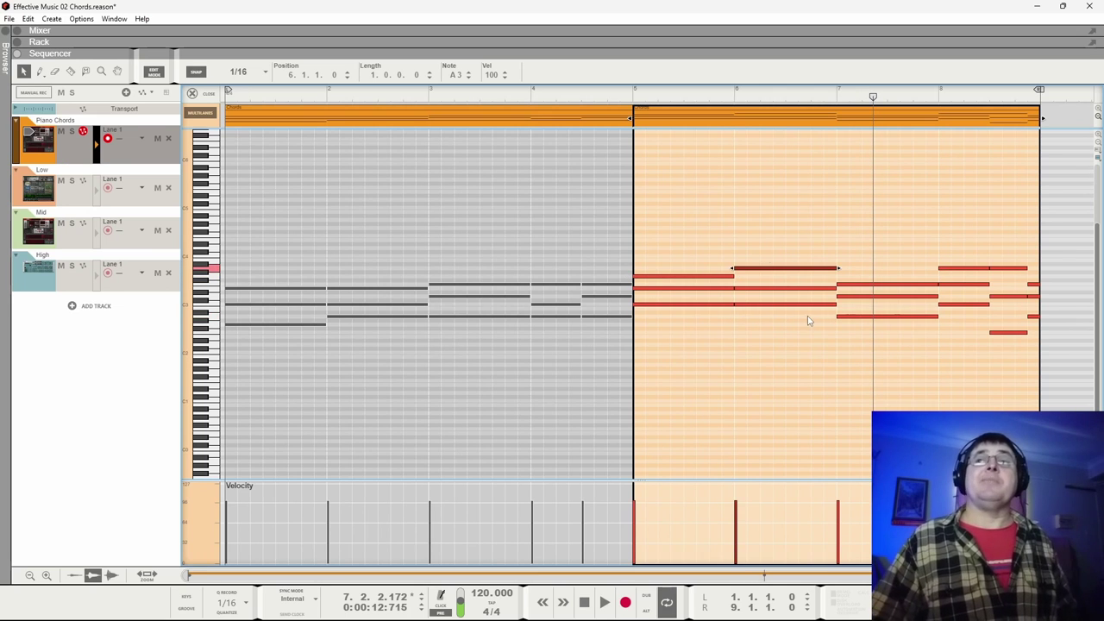
{"action": "left_click", "coordinate": [624, 104]}
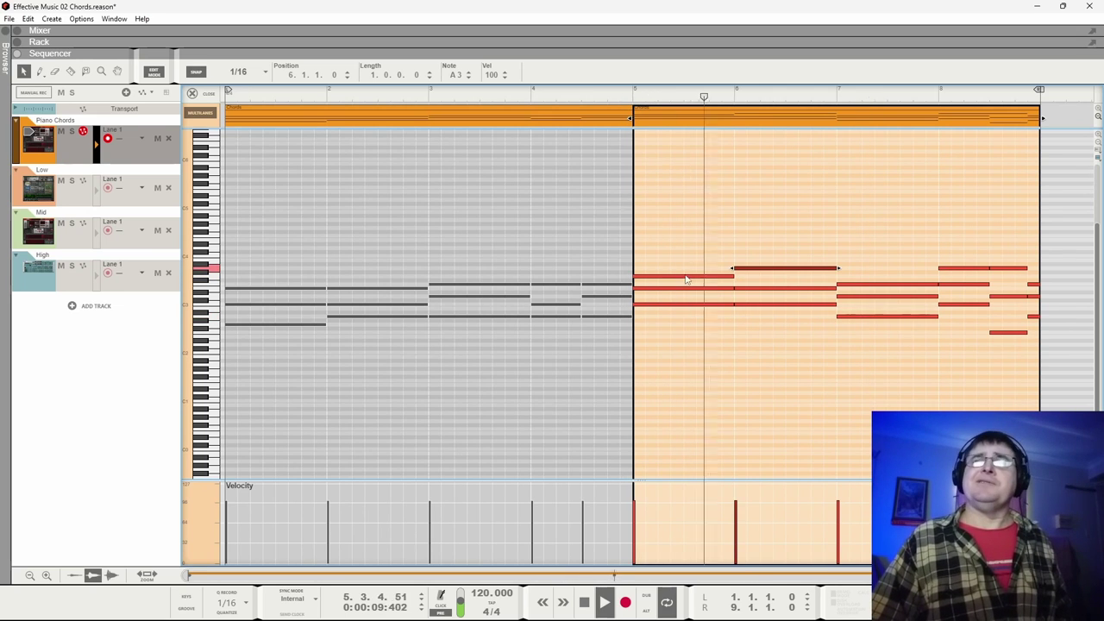
Split the bar 7 chord into two half-bar chords, raise the A of the first half to A3, and play through into bar 8
{"action": "left_click_drag", "start_coordinate": [852, 276], "coordinate": [845, 345]}
{"action": "left_click", "coordinate": [839, 290]}
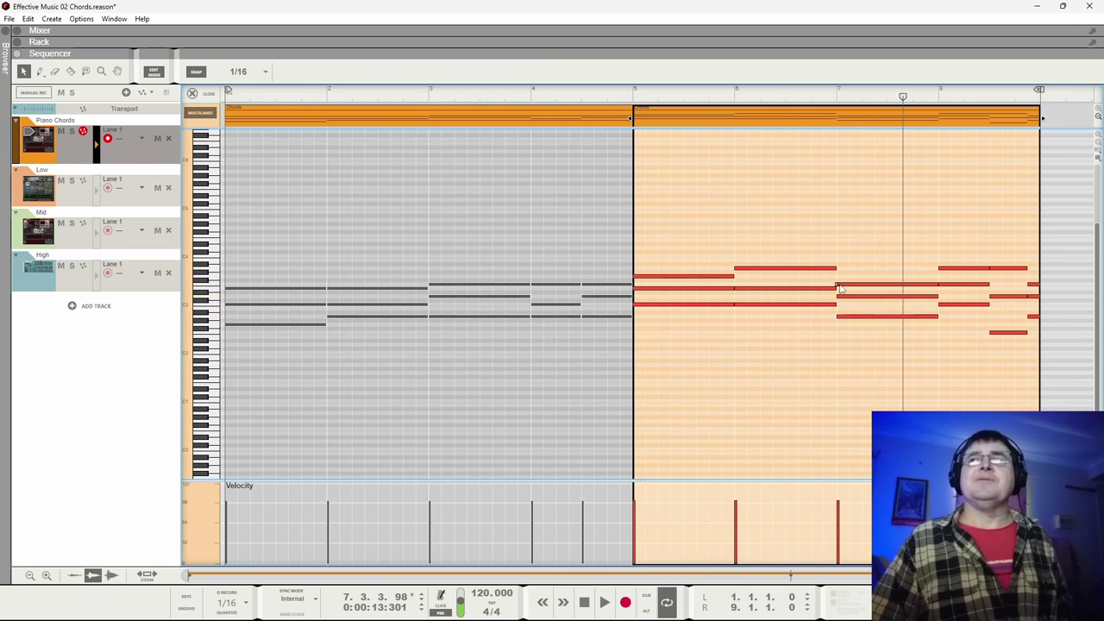
{"action": "left_click_drag", "start_coordinate": [856, 276], "coordinate": [854, 336]}
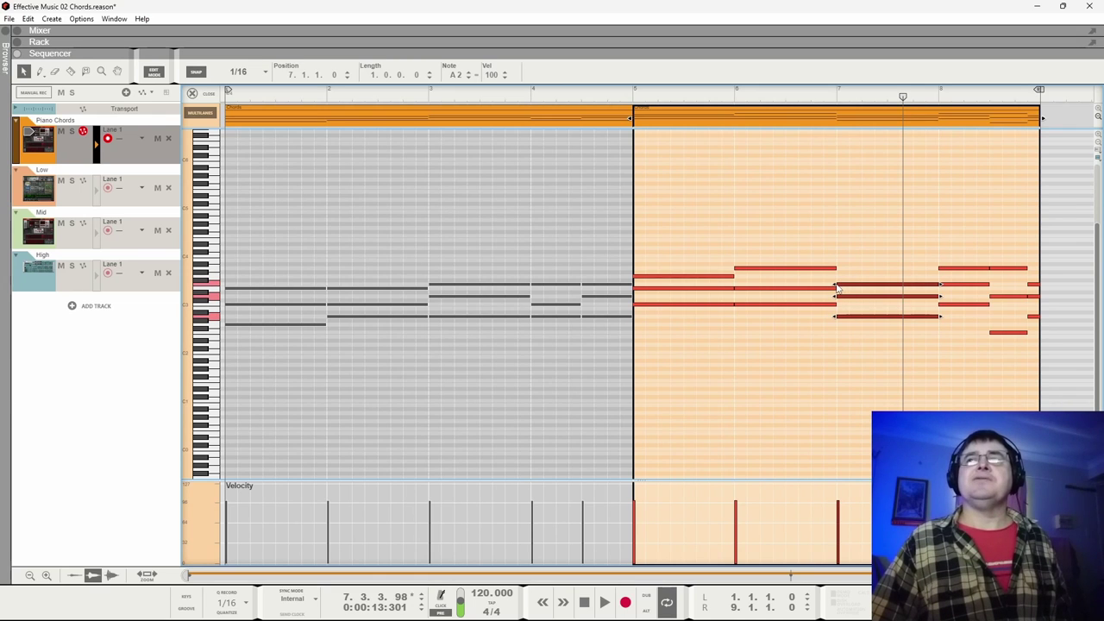
{"action": "left_click_drag", "start_coordinate": [833, 284], "coordinate": [834, 309]}
{"action": "left_click", "coordinate": [888, 319]}
{"action": "left_click", "coordinate": [727, 98]}
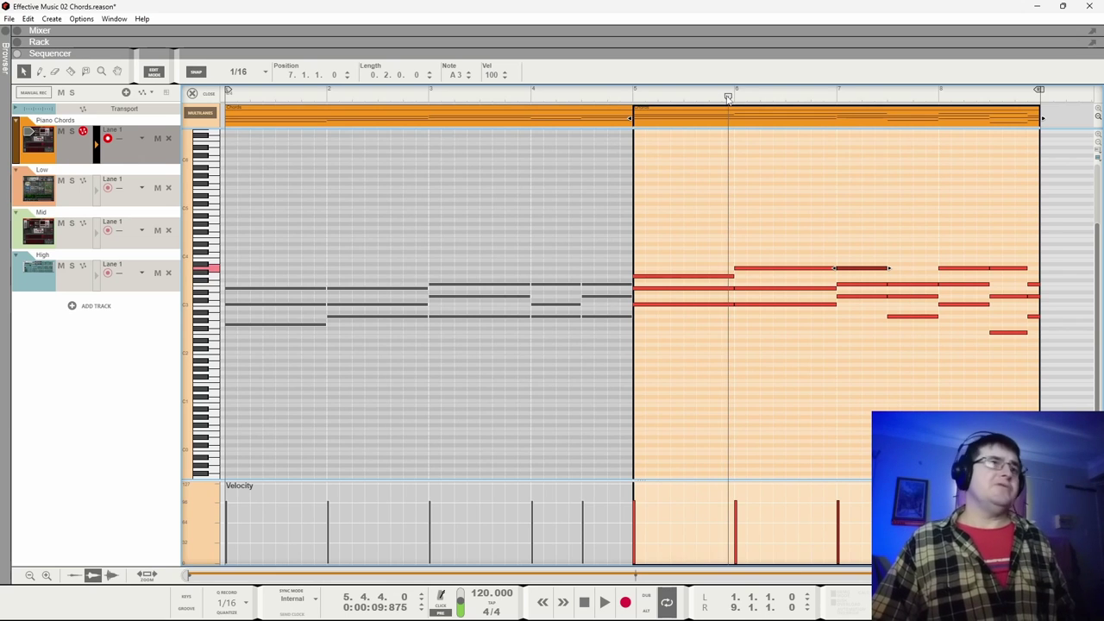
{"action": "key", "text": "space"}
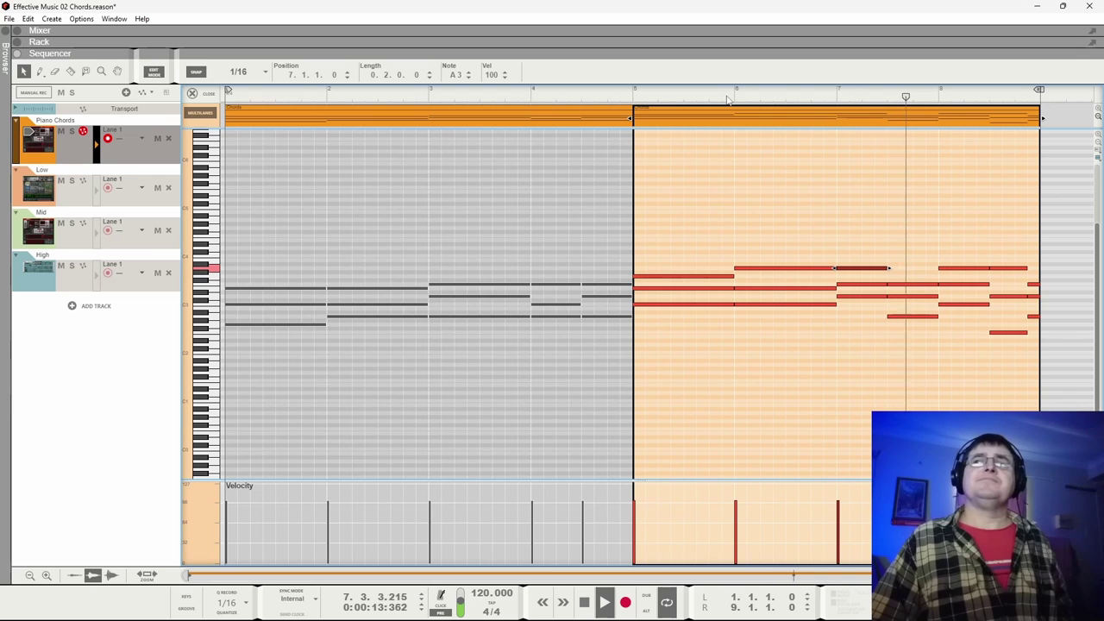
{"action": "key", "text": "space"}
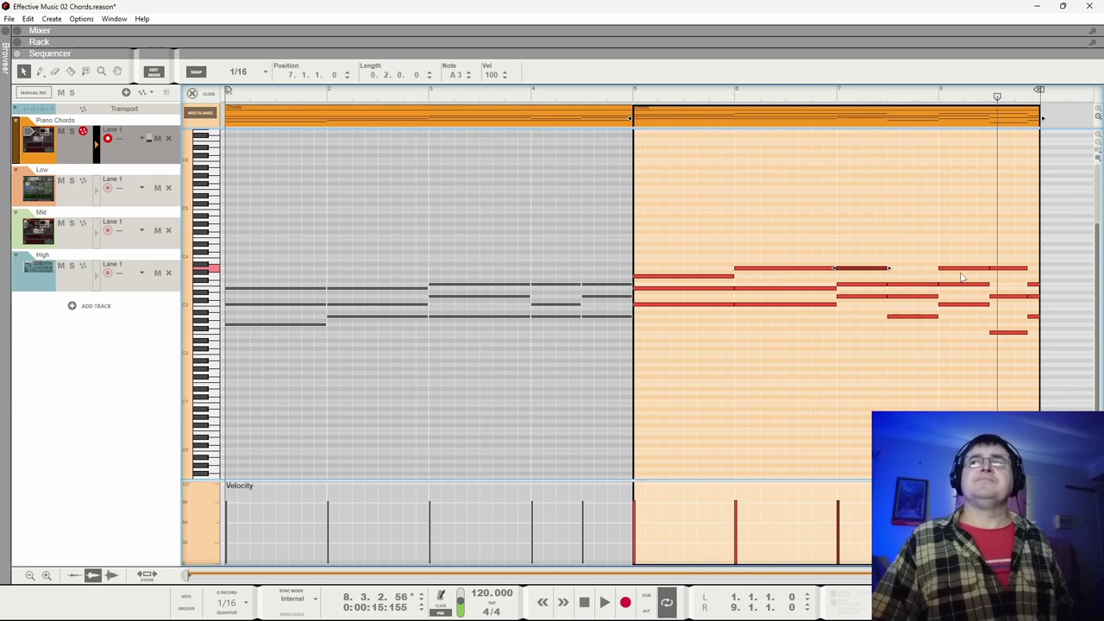
Lower the A of the first chord in bar 8 one octave to A2, audition the turnaround, and play the progression from the start
{"action": "left_click", "coordinate": [957, 269]}
{"action": "key", "text": "shift+Down"}
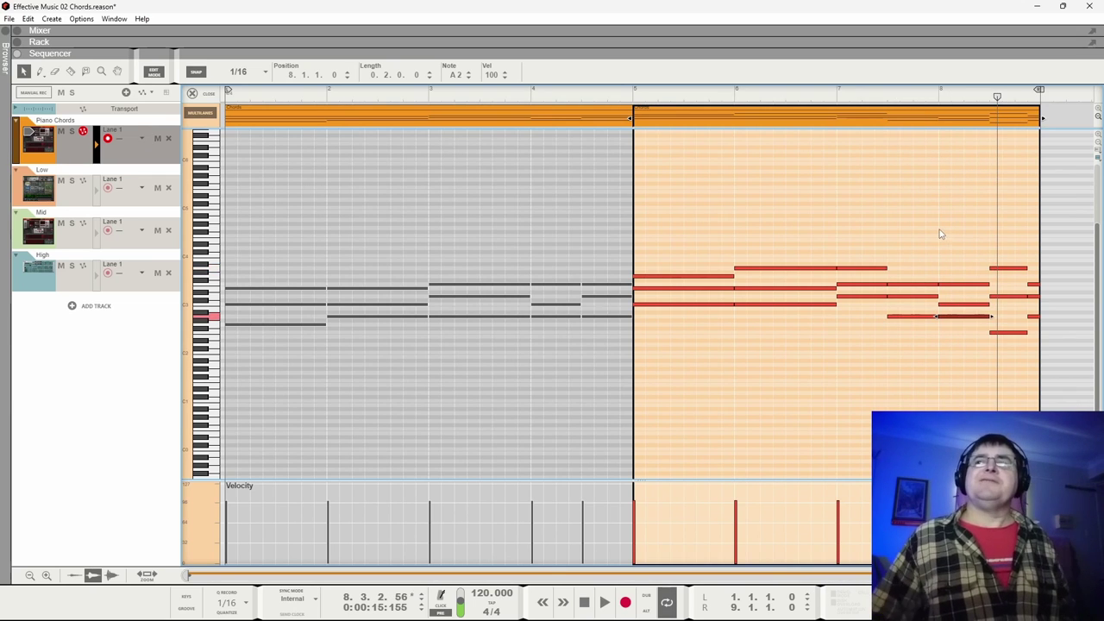
{"action": "left_click", "coordinate": [838, 97]}
{"action": "key", "text": "space"}
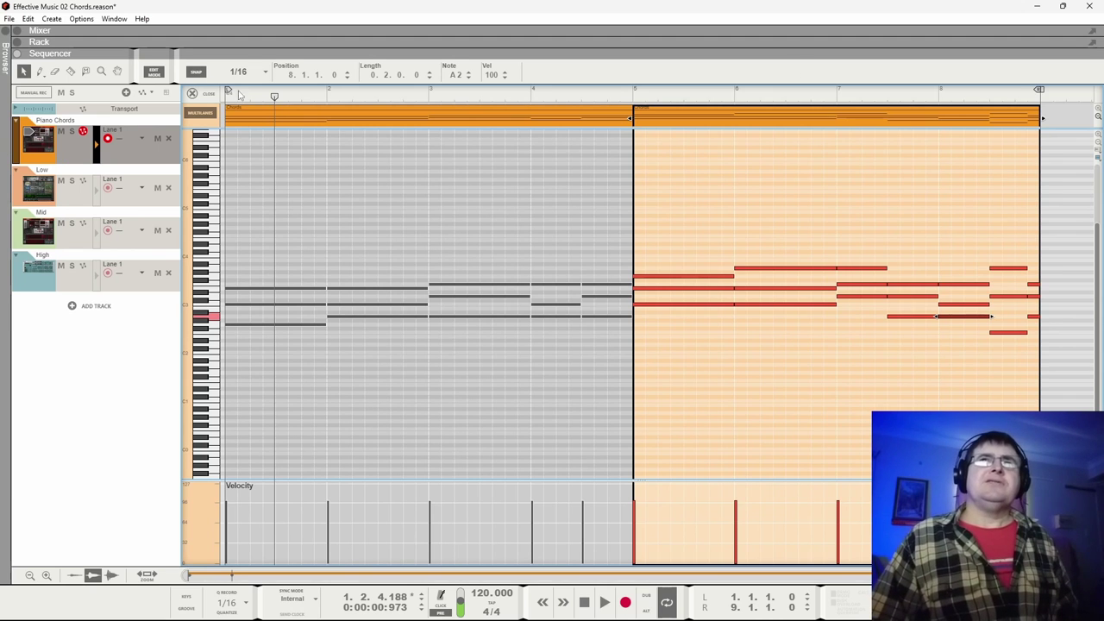
{"action": "key", "text": "Home"}
{"action": "key", "text": "space"}
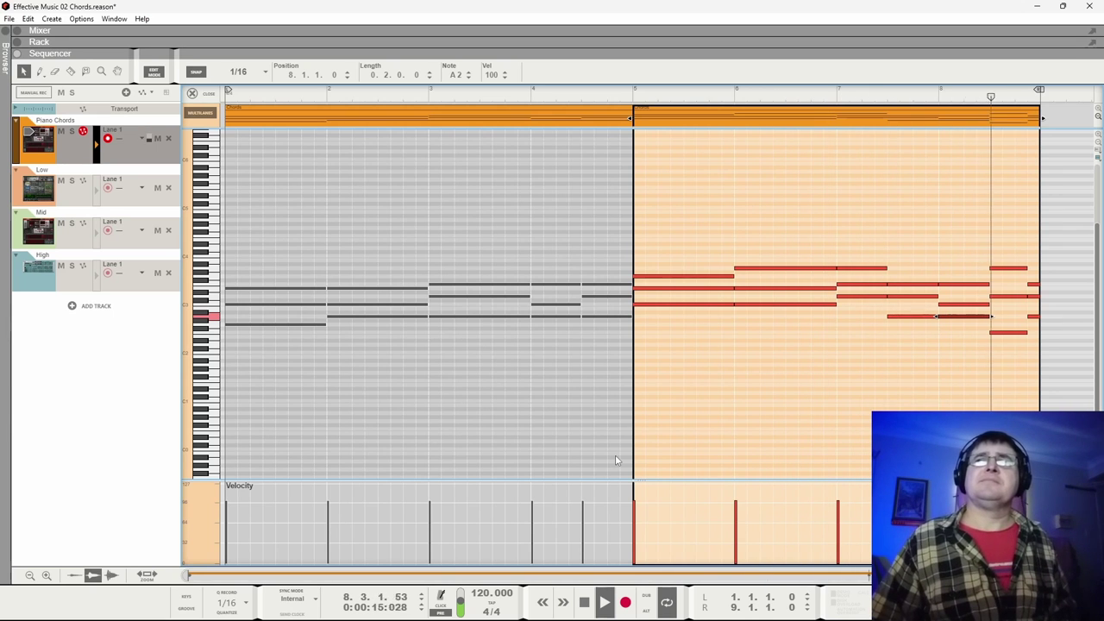
Lower the A of the chord on beat 3 of bar 8 one octave to A2 and audition it from bar 7
{"action": "left_click", "coordinate": [1010, 269]}
{"action": "key", "text": "shift+Down"}
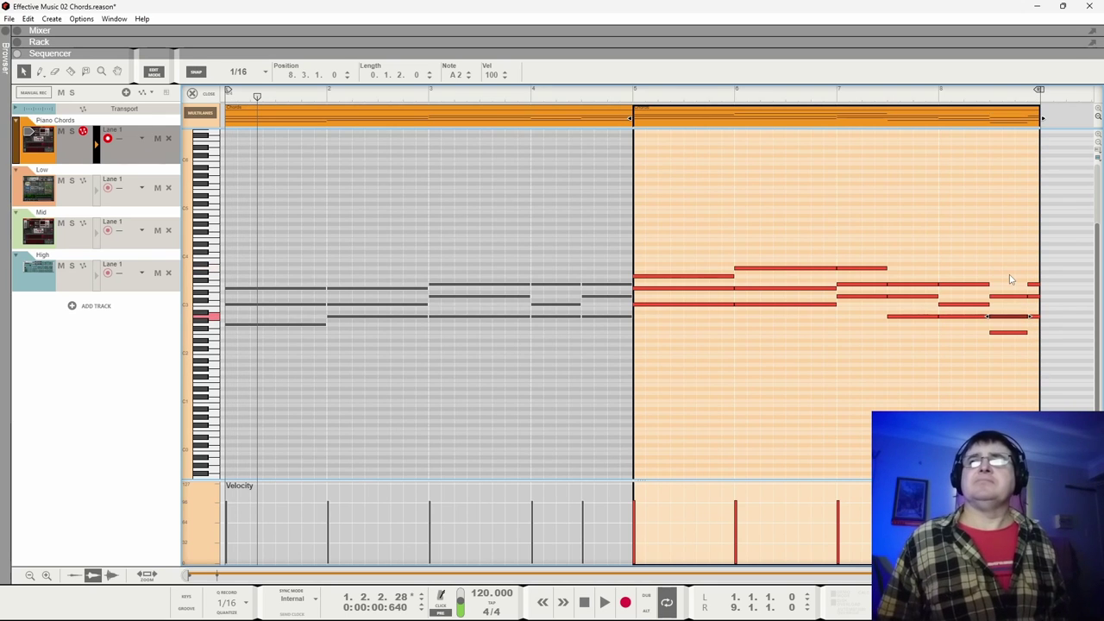
{"action": "left_click", "coordinate": [862, 96]}
{"action": "key", "text": "space"}
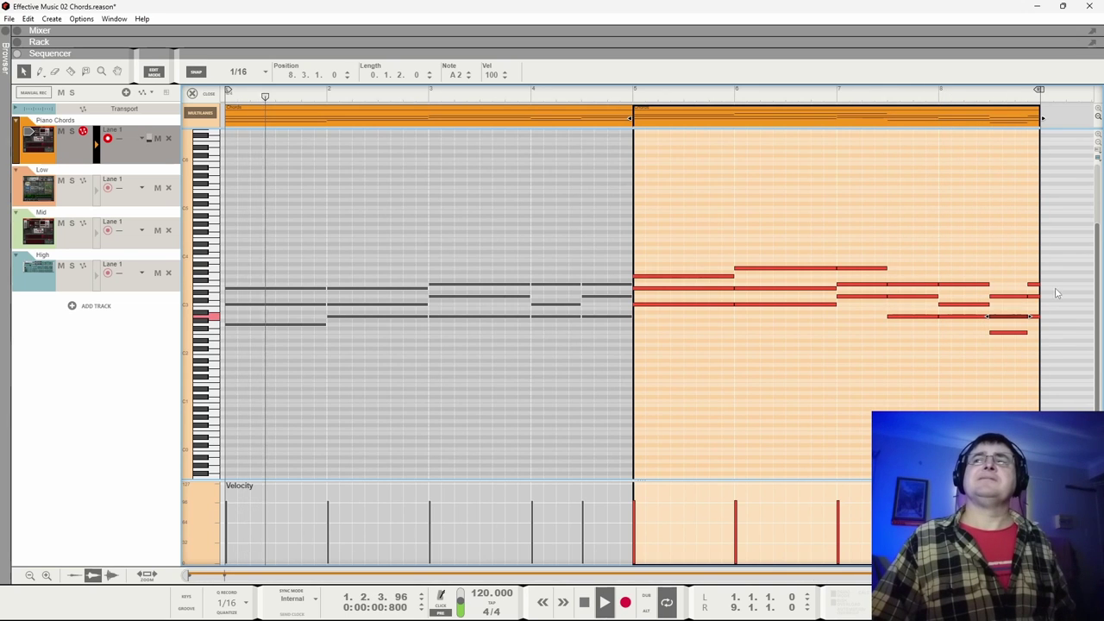
Raise the F of the chord on beat 3 of bar 8 one octave to F3 and play the turnaround from the end of bar 6
{"action": "key", "text": "space"}
{"action": "left_click", "coordinate": [1011, 333]}
{"action": "key", "text": "shift+Up"}
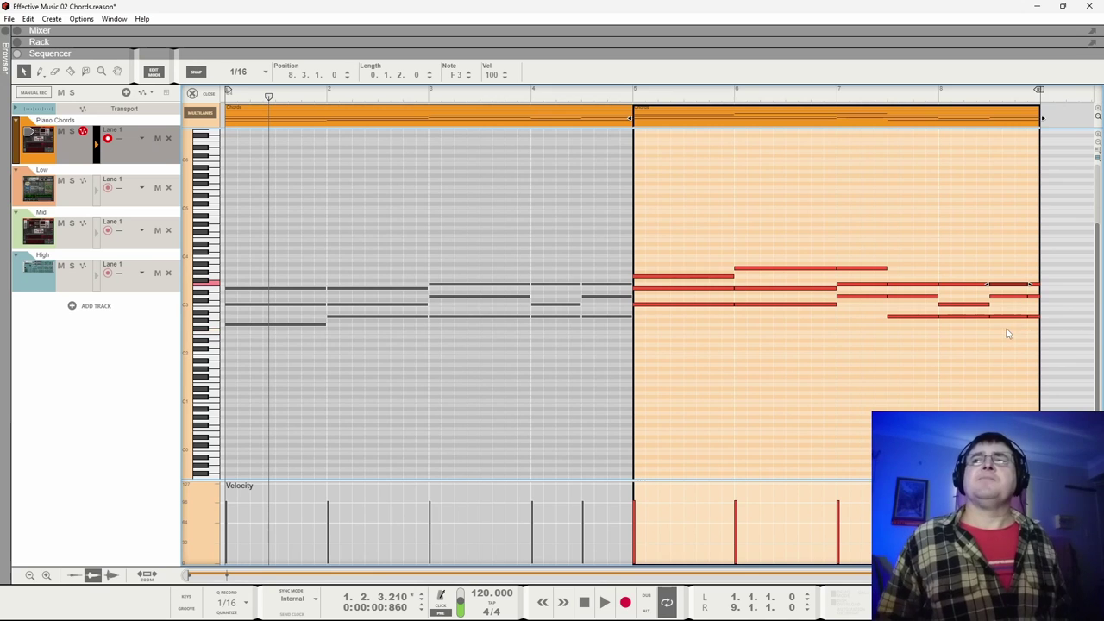
{"action": "left_click_drag", "start_coordinate": [899, 91], "coordinate": [829, 98]}
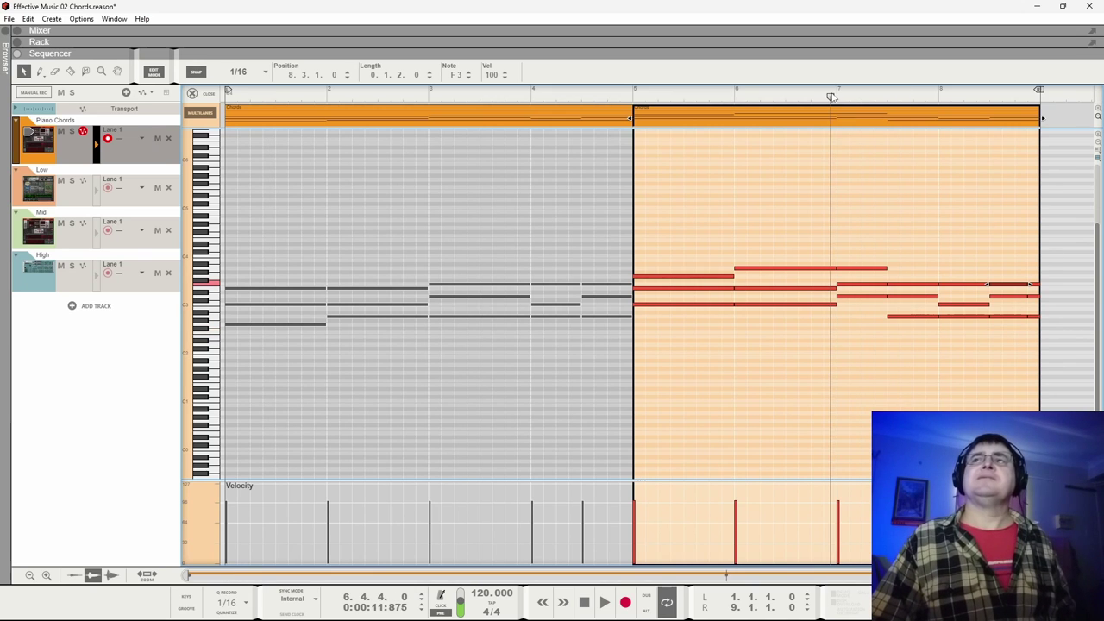
{"action": "key", "text": "space"}
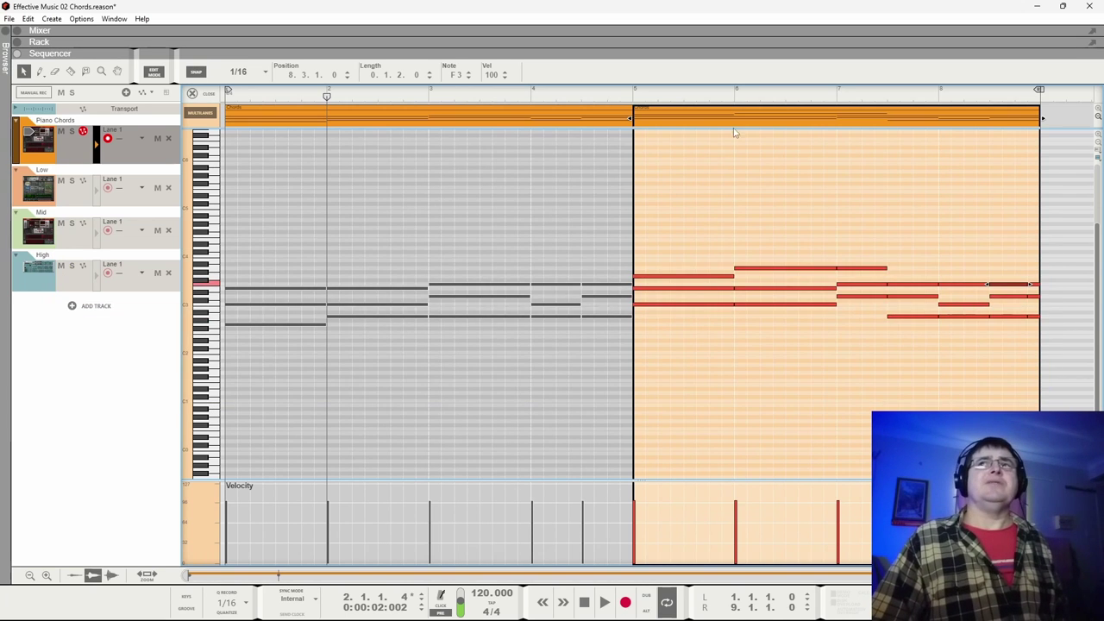
Move both Chords clips four bars later so the first starts at bar 5, and return the playhead to the start
{"action": "left_click", "coordinate": [299, 128]}
{"action": "key", "text": "Delete"}
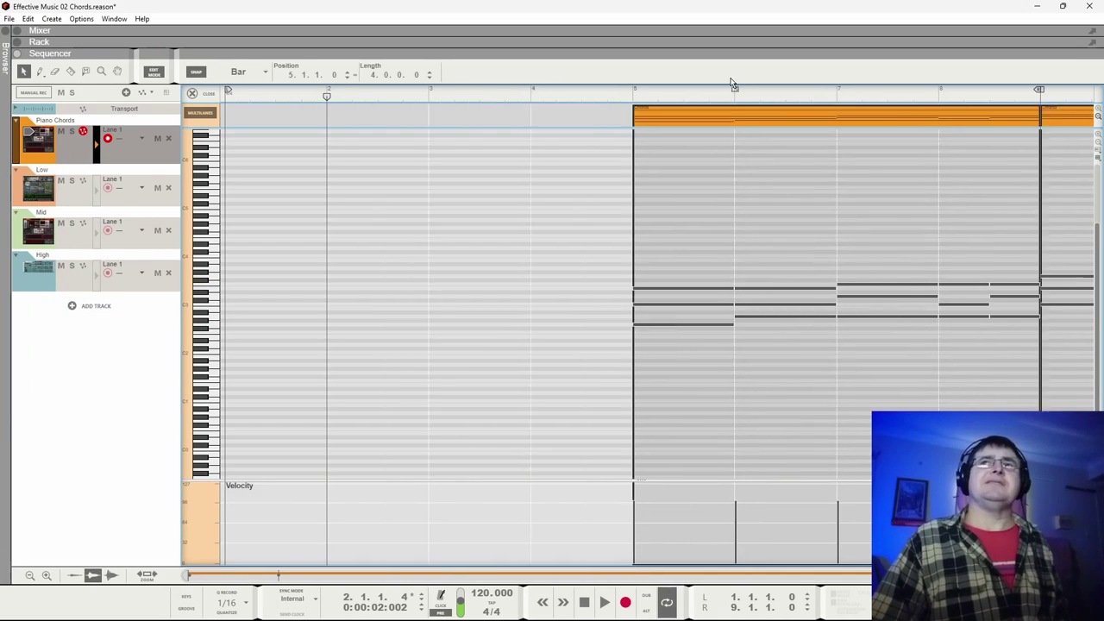
{"action": "left_click", "coordinate": [237, 92]}
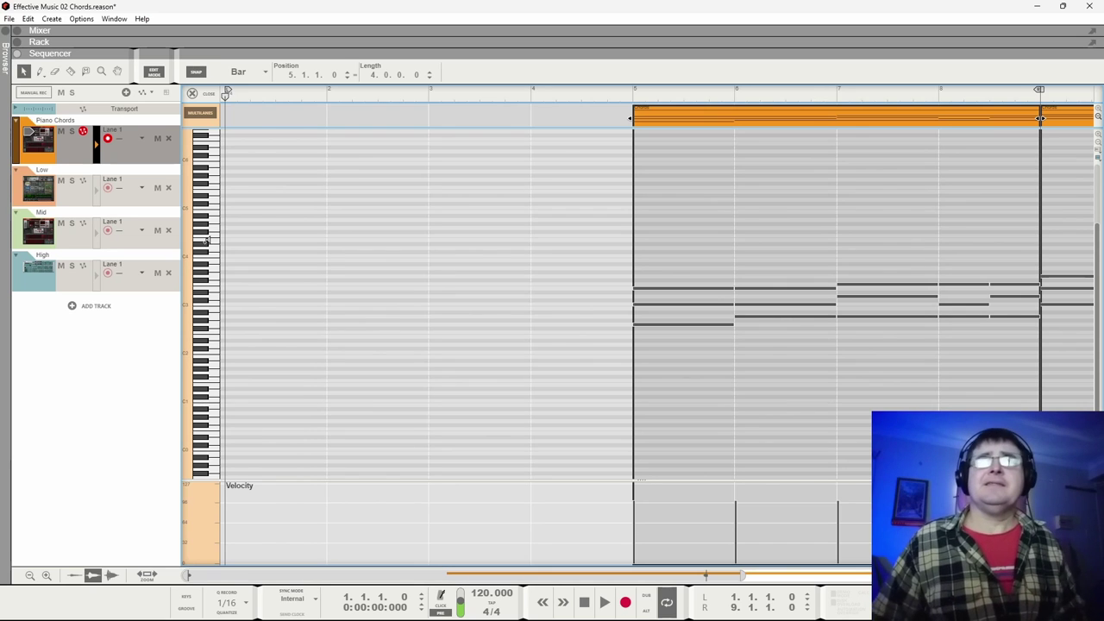
Move both Chords clips back so the first starts at bar 1, and play the progression into bar 6
{"action": "left_click_drag", "start_coordinate": [958, 133], "coordinate": [533, 111]}
{"action": "key", "text": "space"}
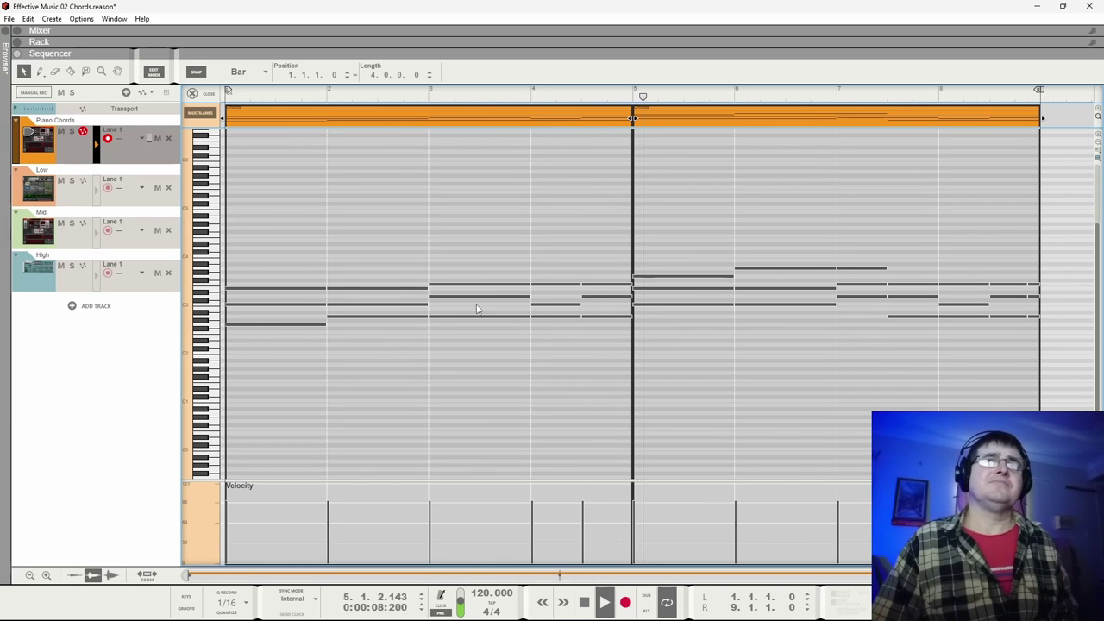
{"action": "key", "text": "space"}
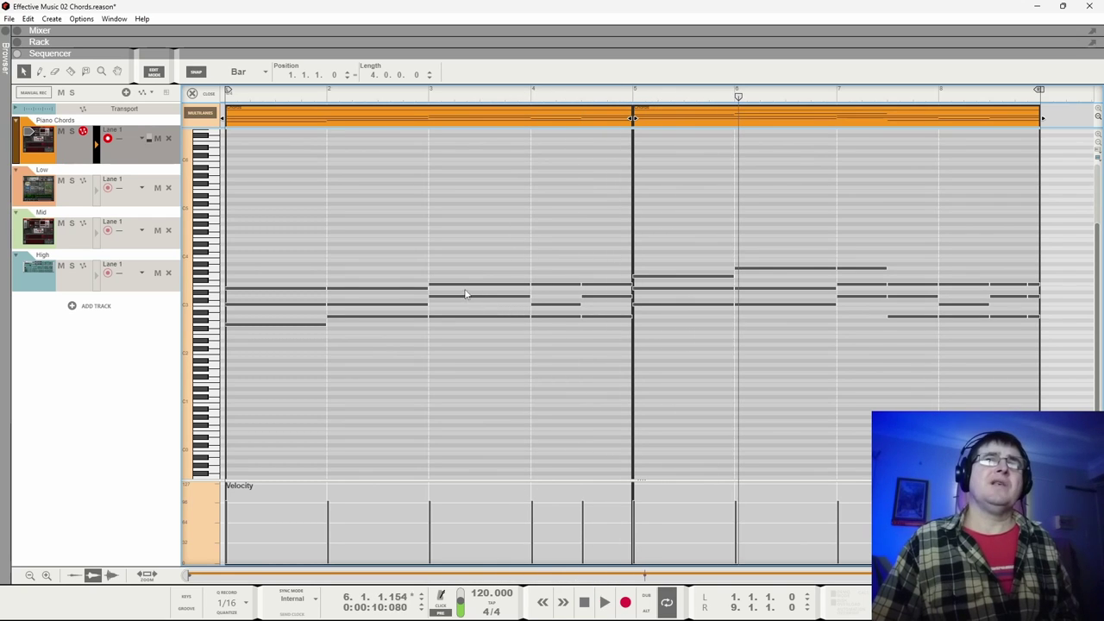
Try the F of the bar 3 chord at E3, audition it from bar 2, and return the note to F3
{"action": "left_click", "coordinate": [465, 286]}
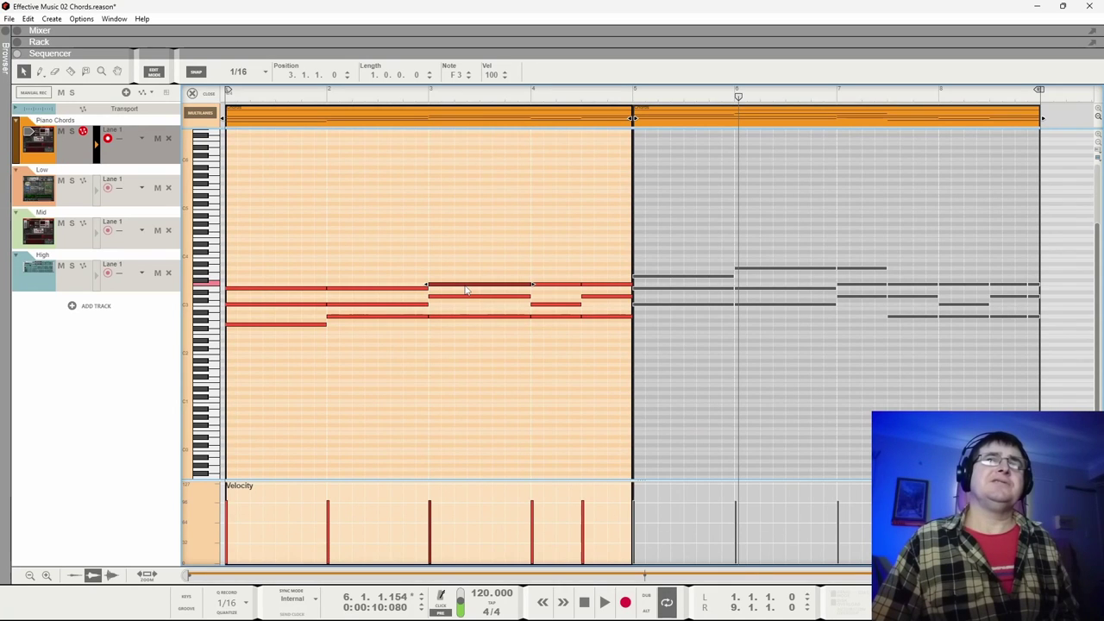
{"action": "key", "text": "ctrl+Down"}
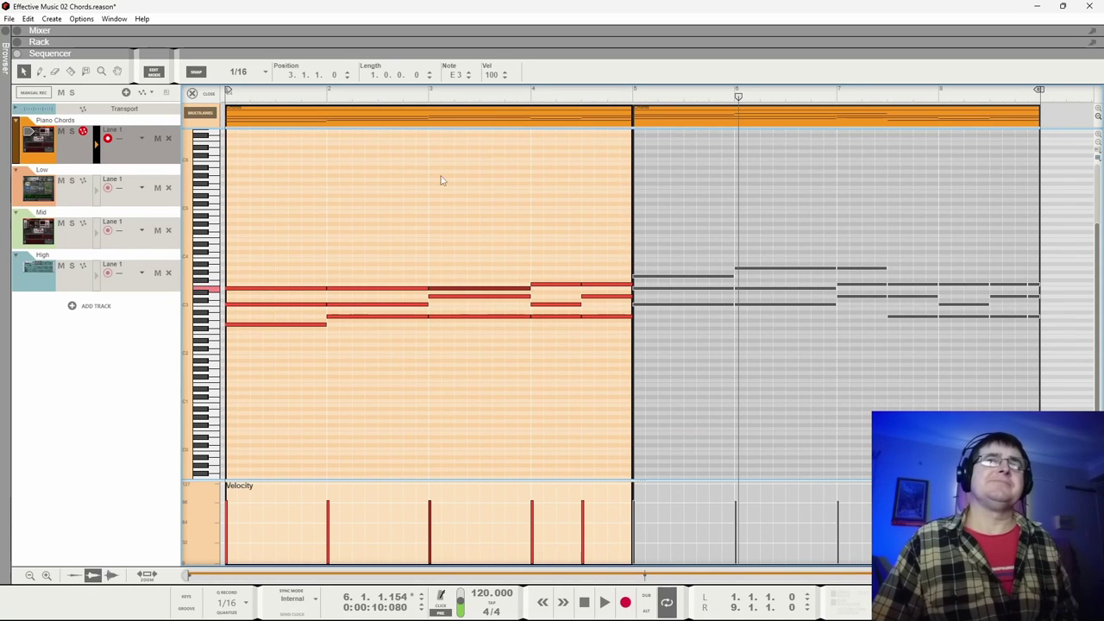
{"action": "left_click", "coordinate": [324, 91]}
{"action": "key", "text": "space"}
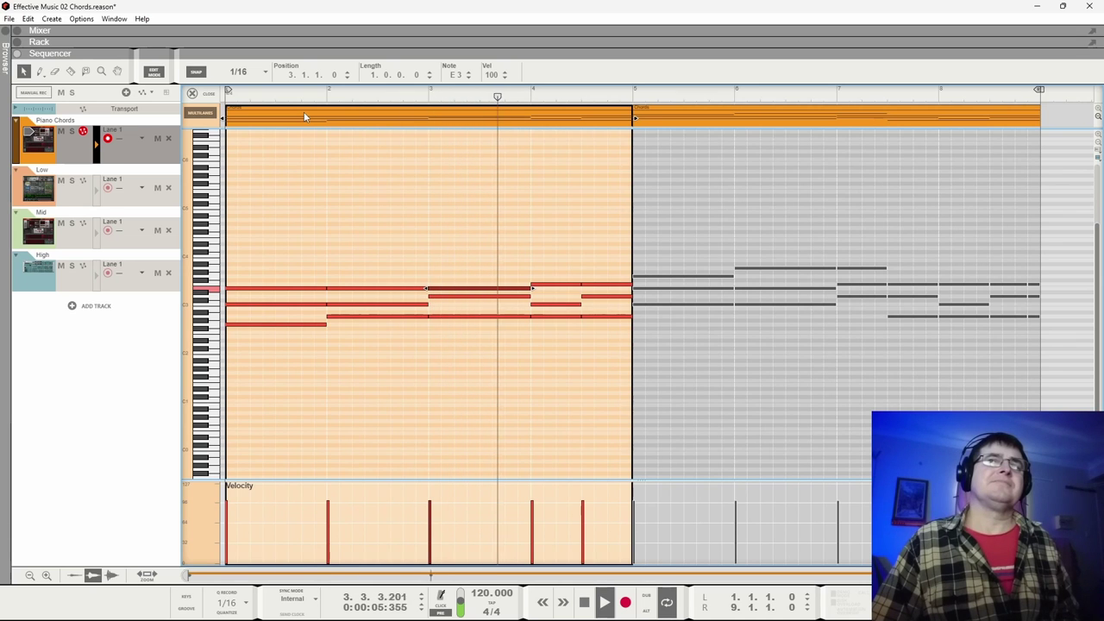
{"action": "key", "text": "space"}
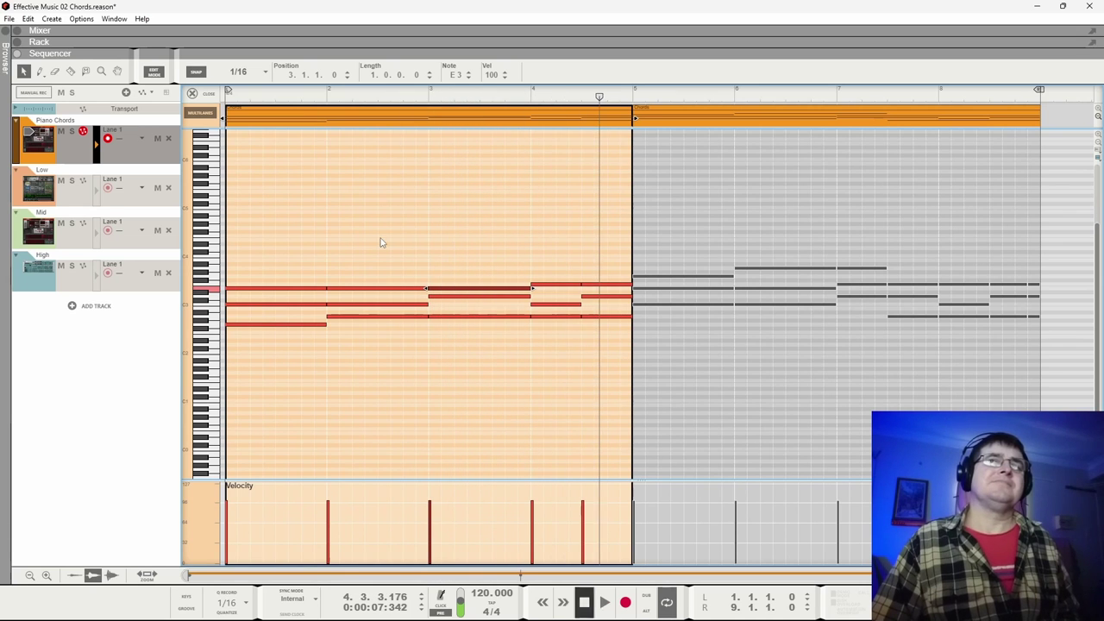
{"action": "key", "text": "Up"}
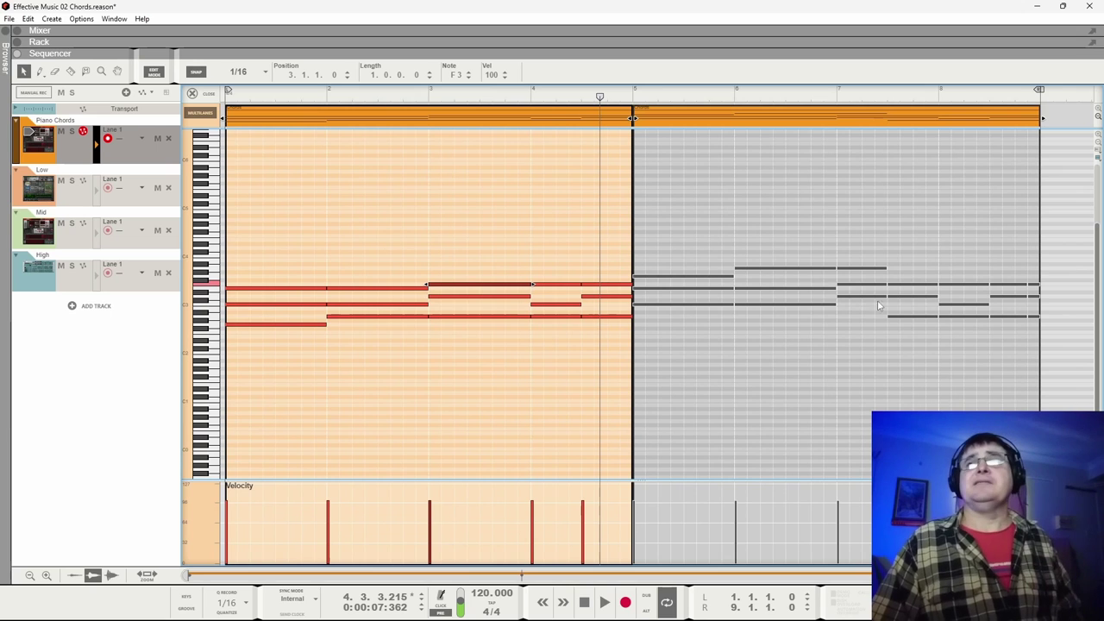
Move the A of the first chord in bar 8 up to G3 and audition it from the end of bar 6
{"action": "double_click", "coordinate": [961, 316]}
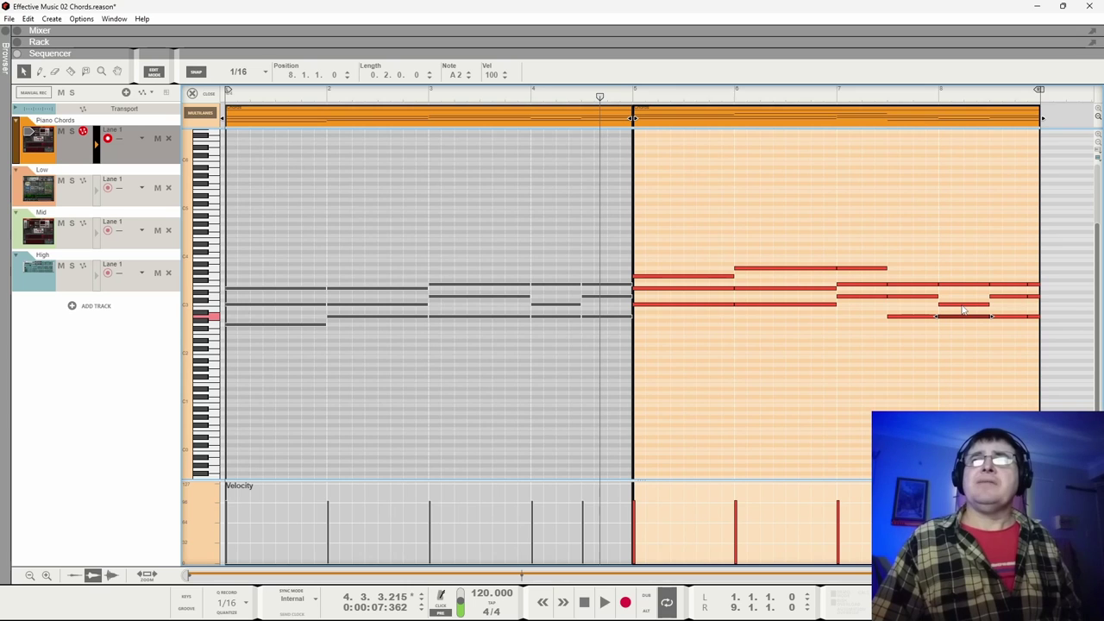
{"action": "left_click_drag", "start_coordinate": [963, 321], "coordinate": [963, 280]}
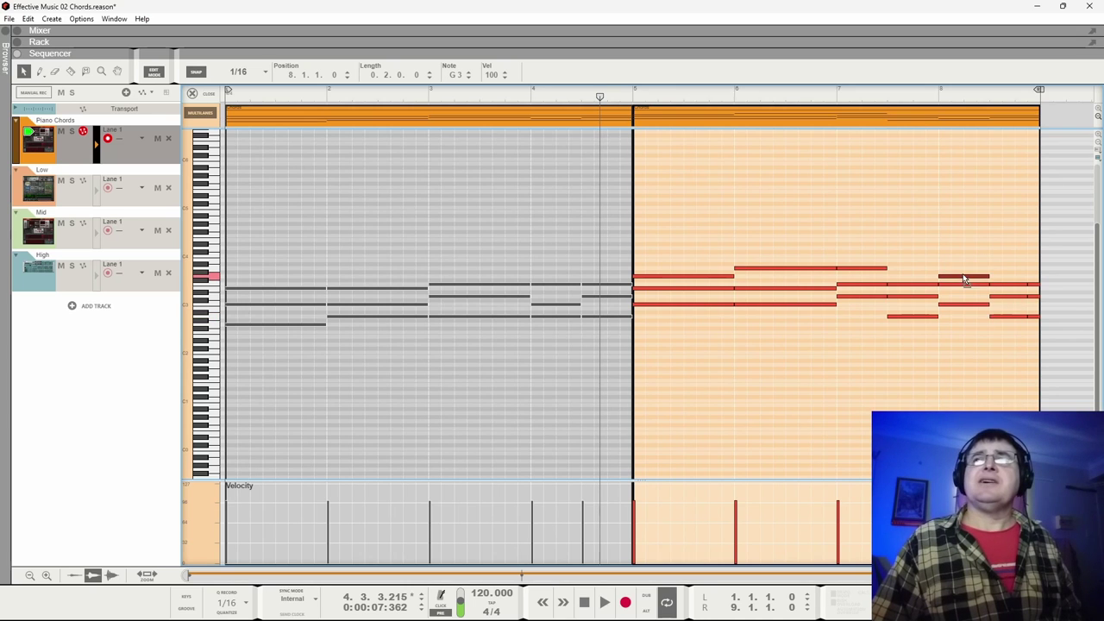
{"action": "left_click", "coordinate": [830, 93]}
{"action": "key", "text": "space"}
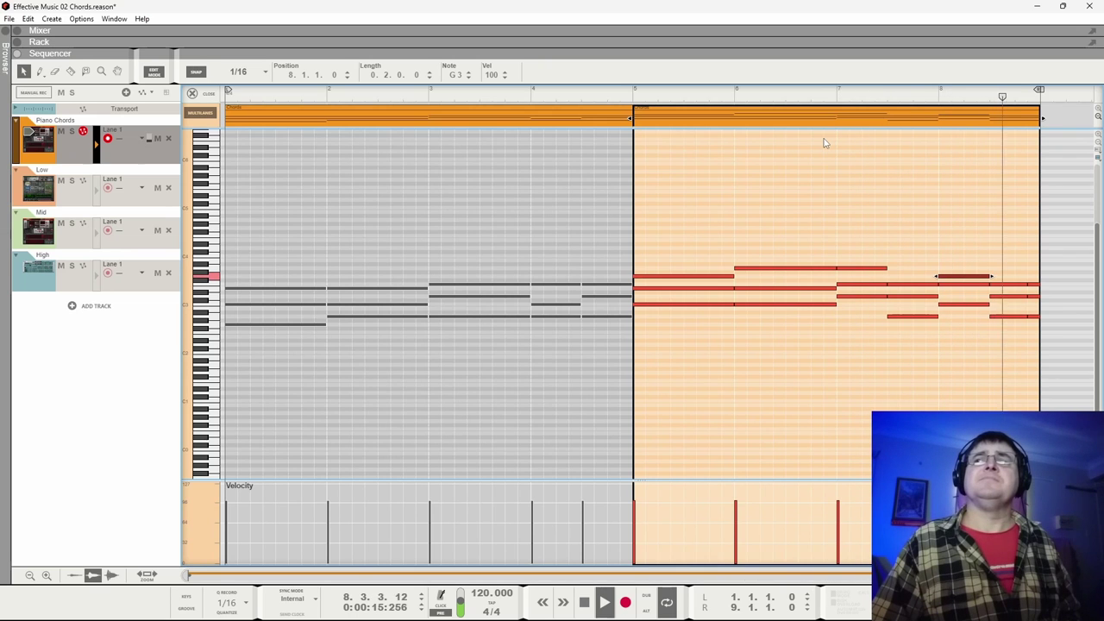
Audition the turnaround again from the middle of bar 7 and stop playback in bar 8
{"action": "key", "text": "space"}
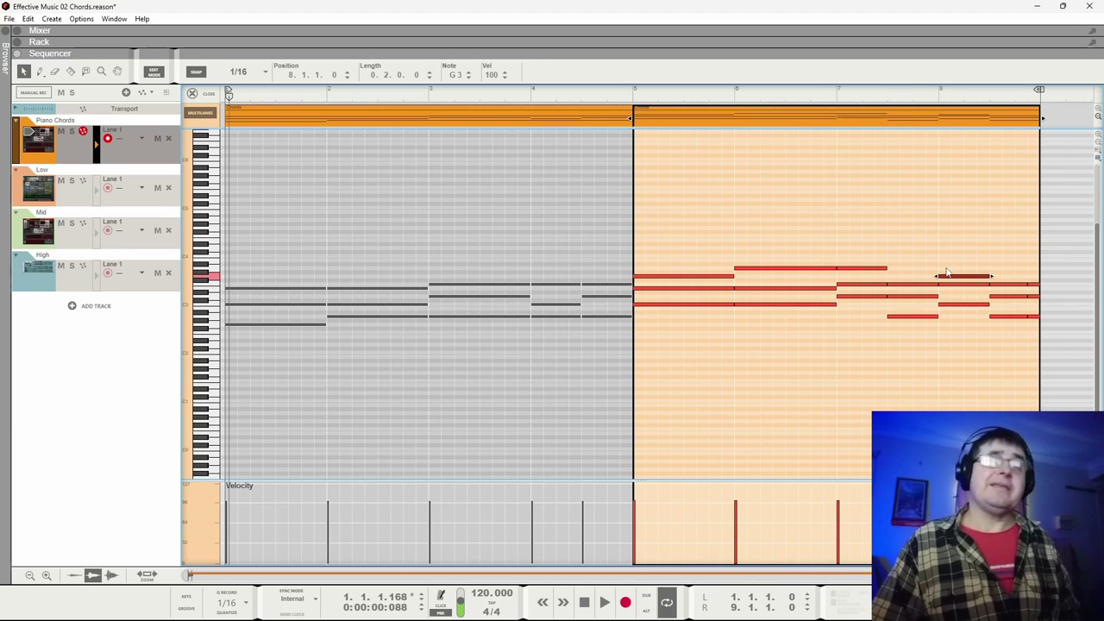
{"action": "left_click", "coordinate": [886, 105]}
{"action": "key", "text": "space"}
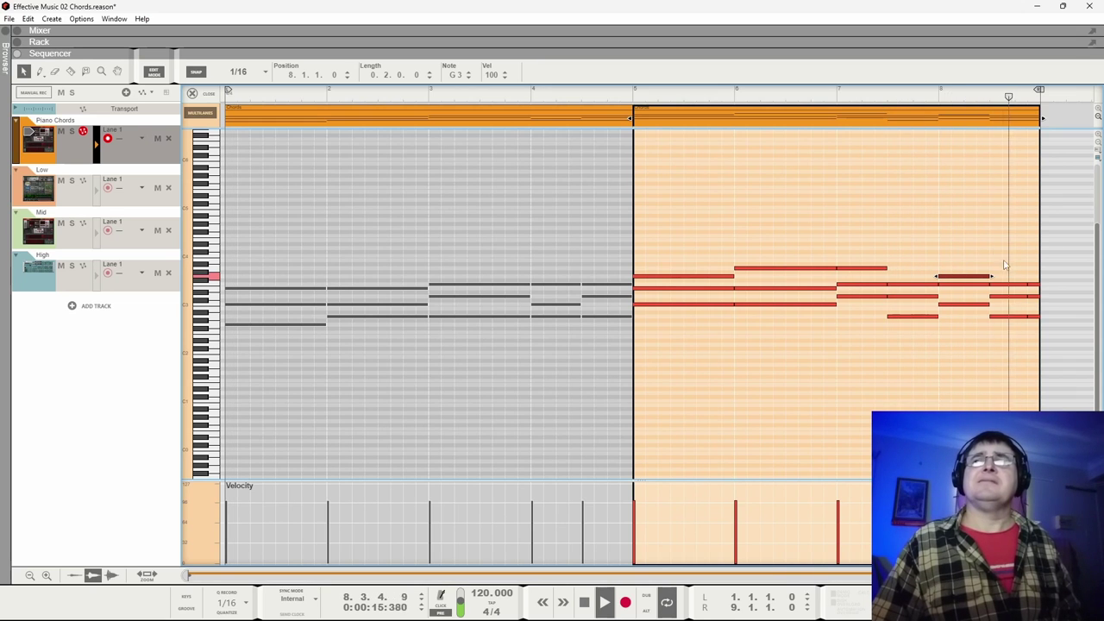
{"action": "key", "text": "space"}
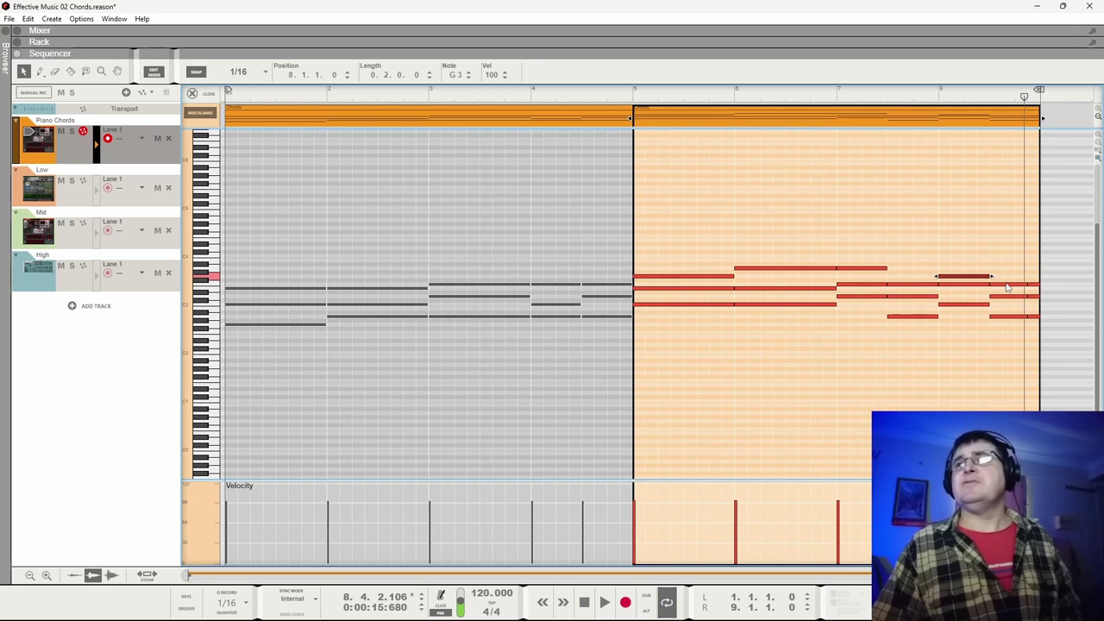
Raise the F and D of the second chord in bar 8 to A3 and E3, and audition the turnaround
{"action": "left_click_drag", "start_coordinate": [1006, 286], "coordinate": [1005, 274]}
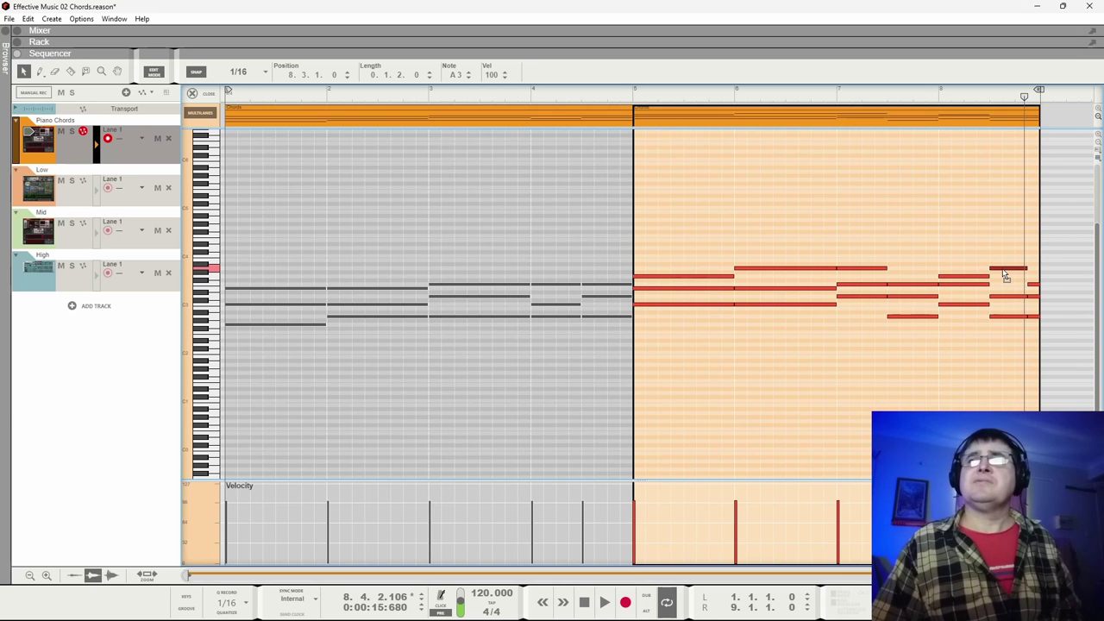
{"action": "left_click", "coordinate": [1002, 295]}
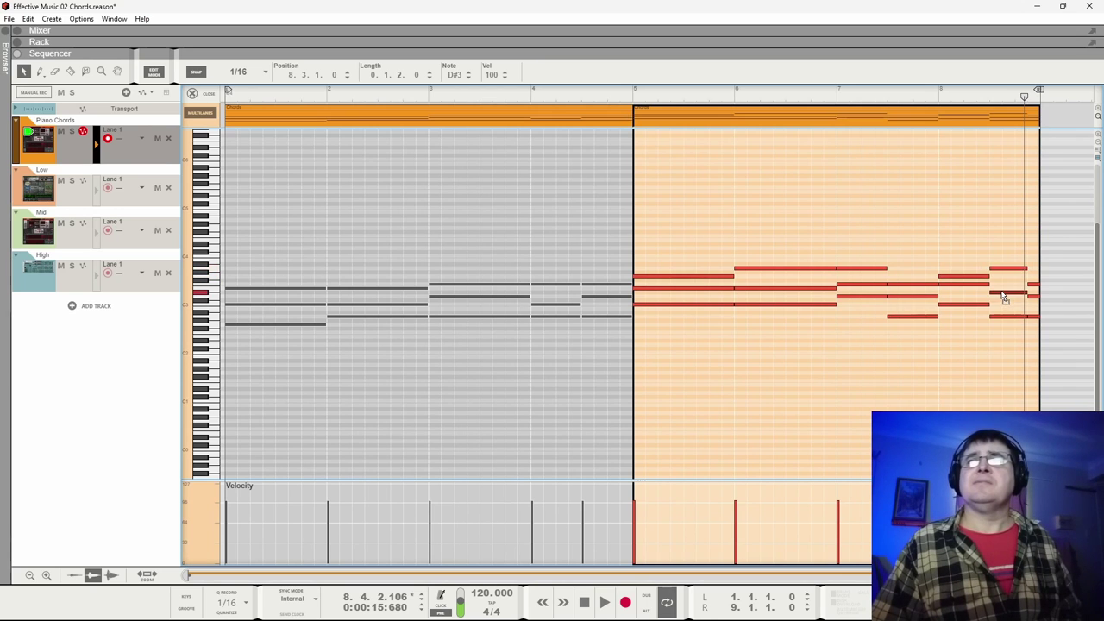
{"action": "left_click_drag", "start_coordinate": [1002, 295], "coordinate": [1002, 289]}
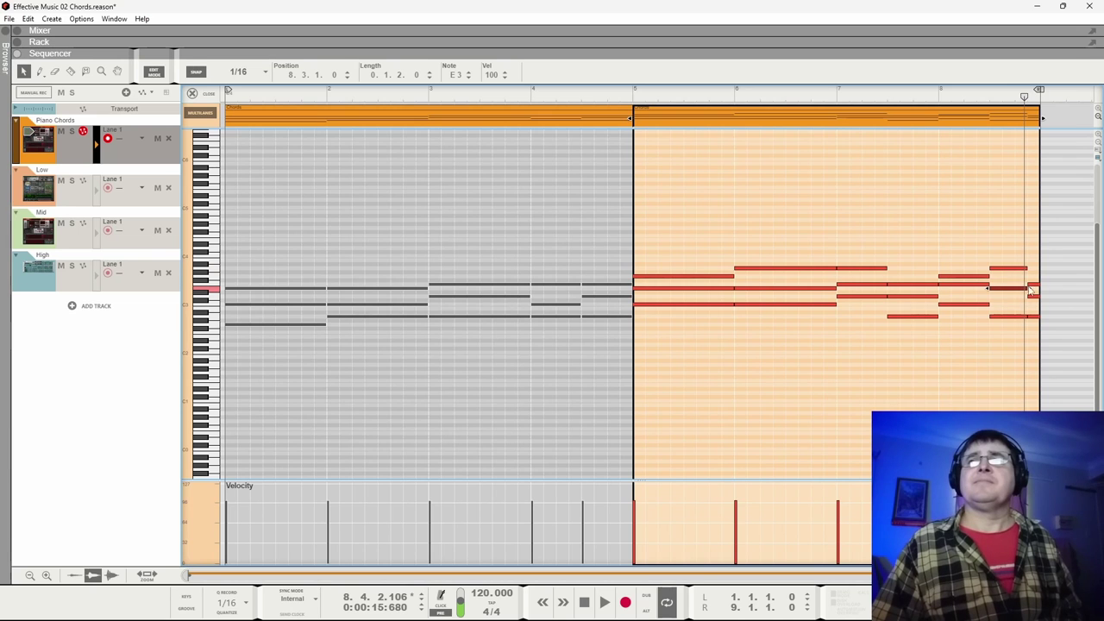
{"action": "left_click", "coordinate": [930, 98]}
{"action": "key", "text": "space"}
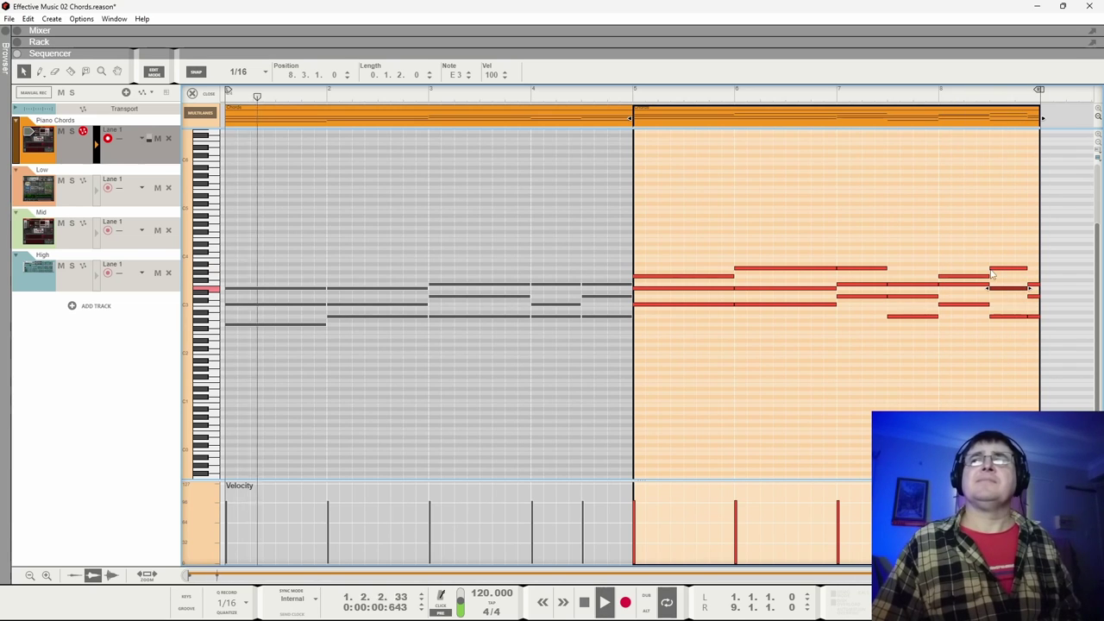
{"action": "left_click", "coordinate": [888, 98]}
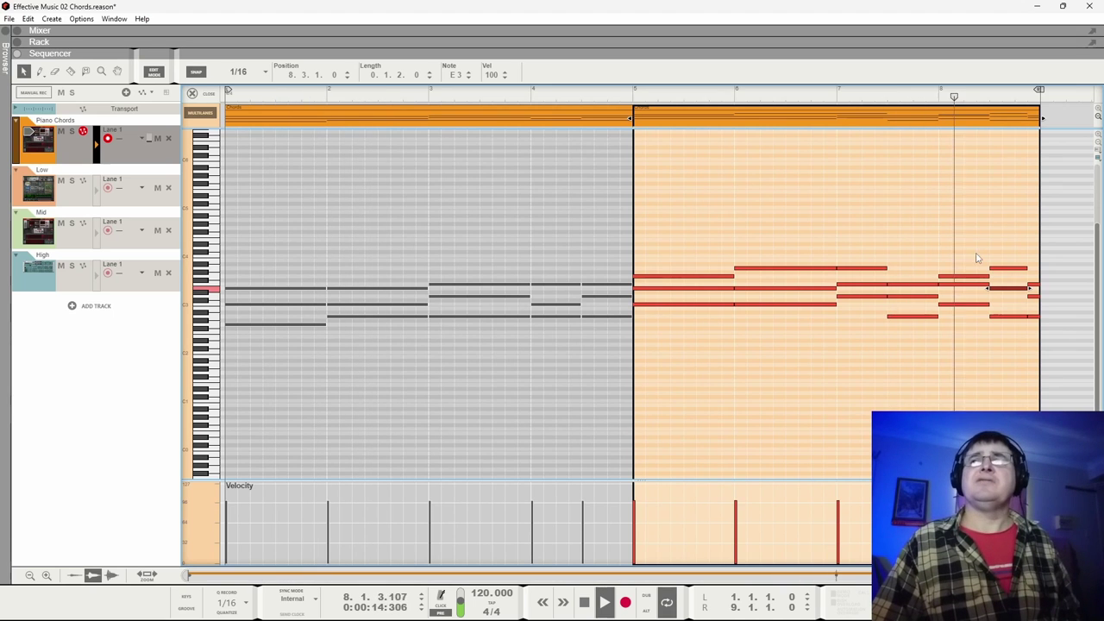
{"action": "key", "text": "space"}
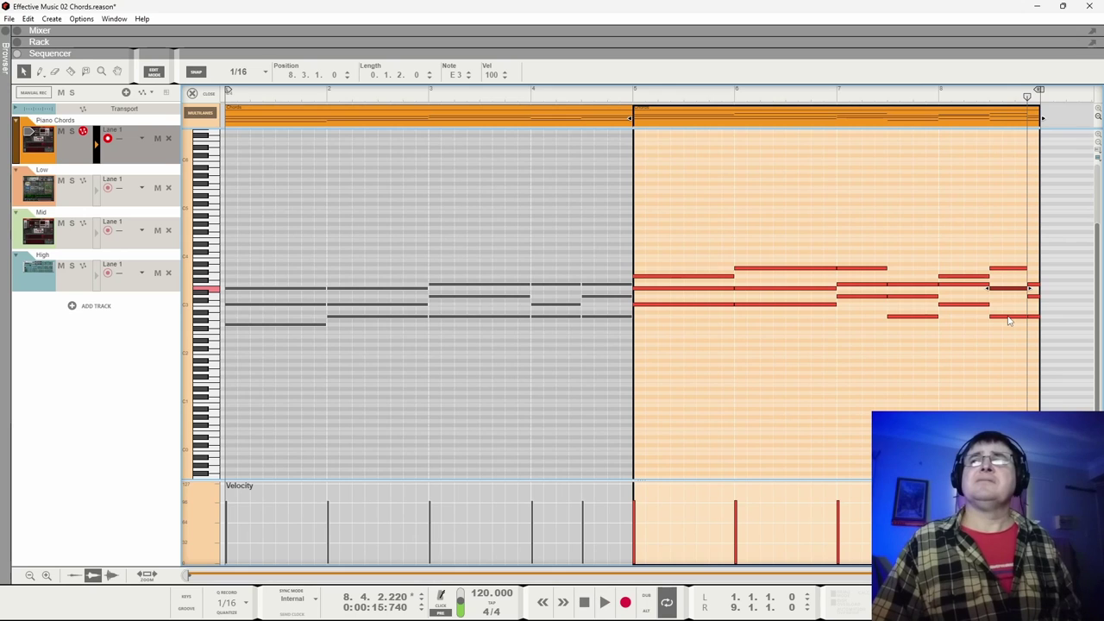
Move the A of the second chord in bar 8 up to C3 and audition from the start of bar 8
{"action": "left_click", "coordinate": [1009, 317]}
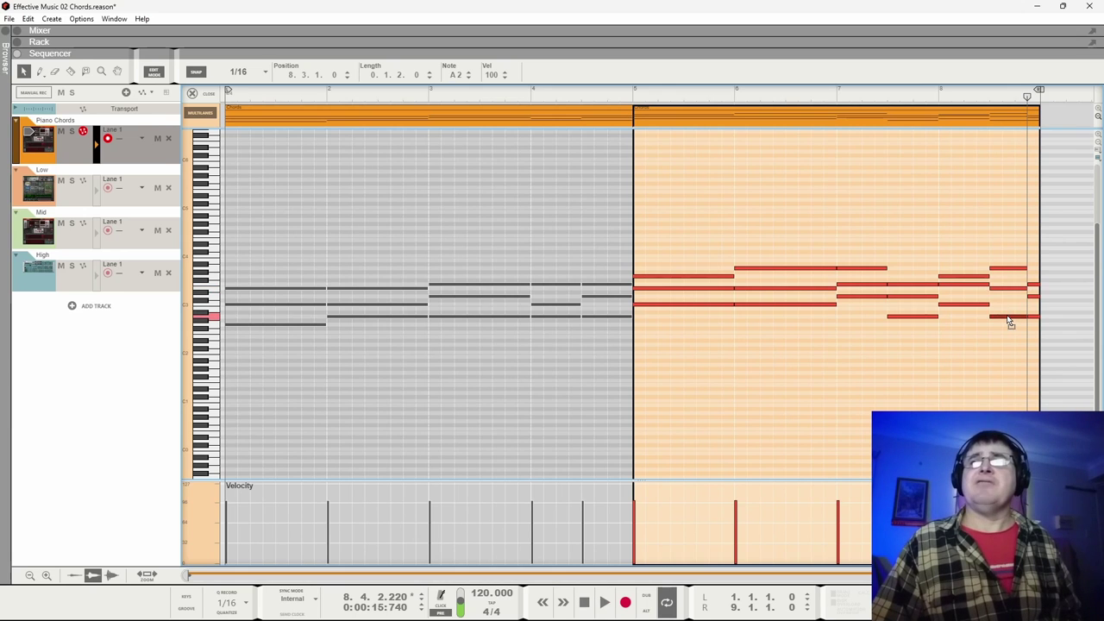
{"action": "left_click_drag", "start_coordinate": [1007, 316], "coordinate": [1005, 304]}
{"action": "left_click", "coordinate": [939, 93]}
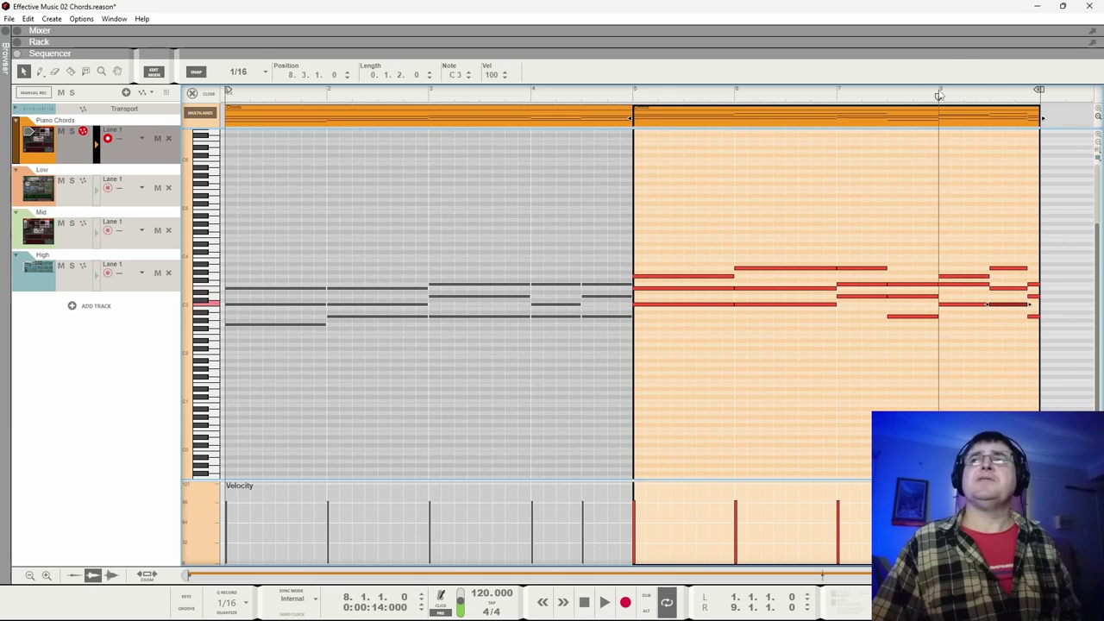
{"action": "key", "text": "space"}
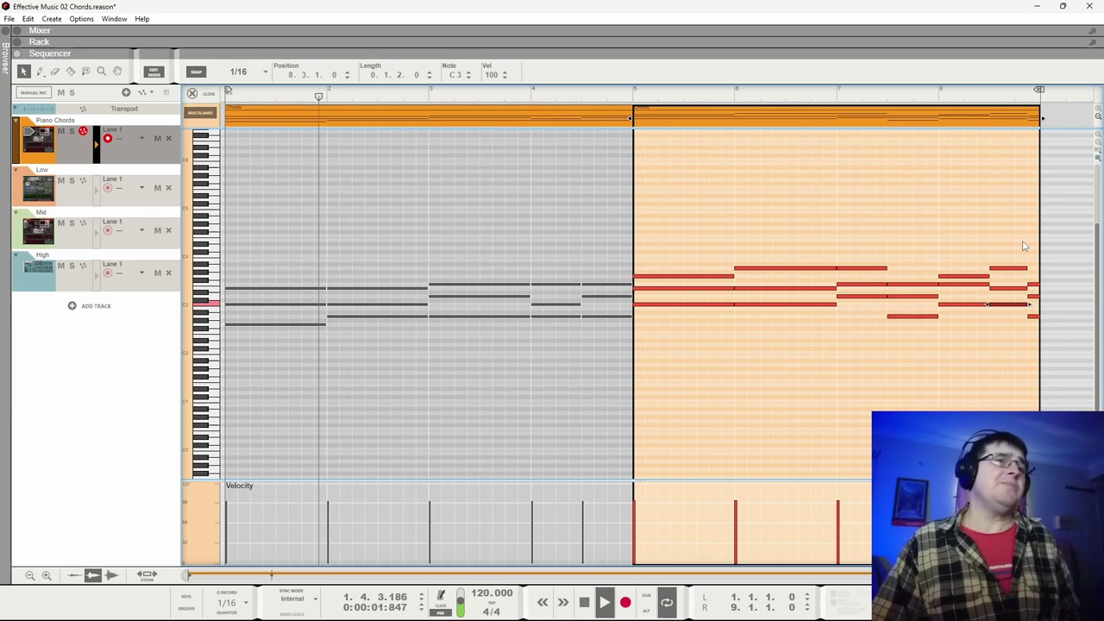
{"action": "key", "text": "space"}
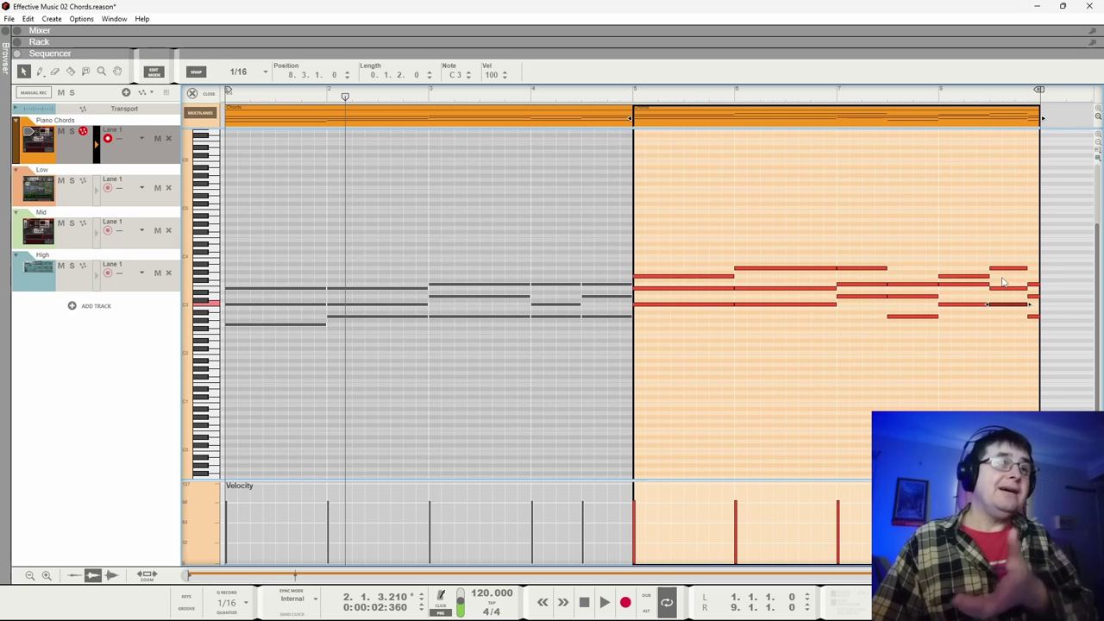
Play the revised turnaround from the end of bar 7 back into the start, and again from bar 7
{"action": "left_click", "coordinate": [932, 97]}
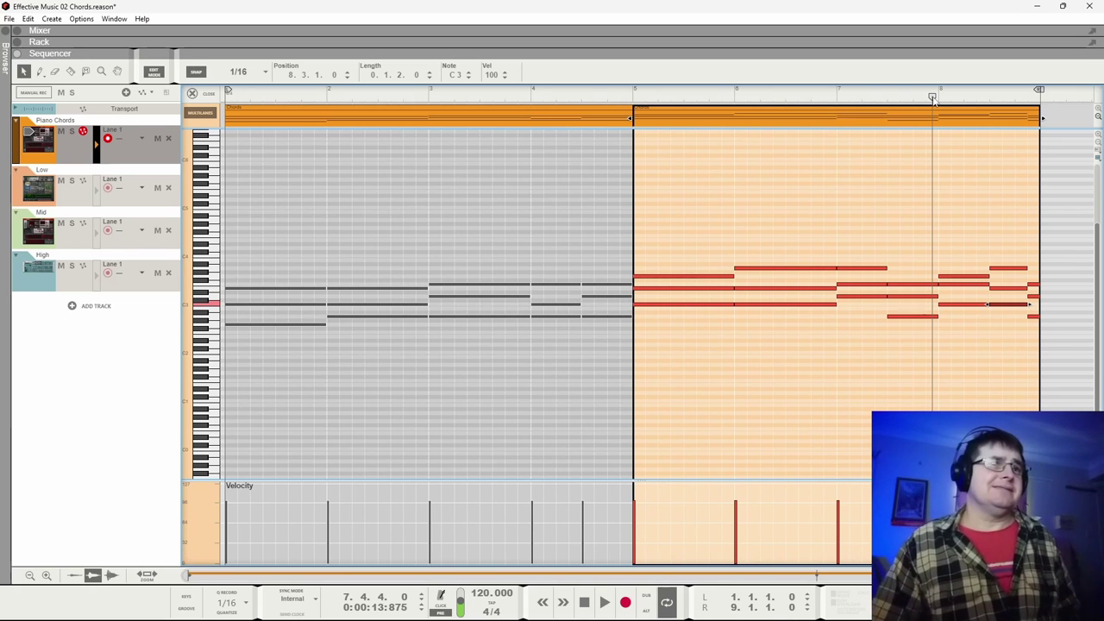
{"action": "key", "text": "space"}
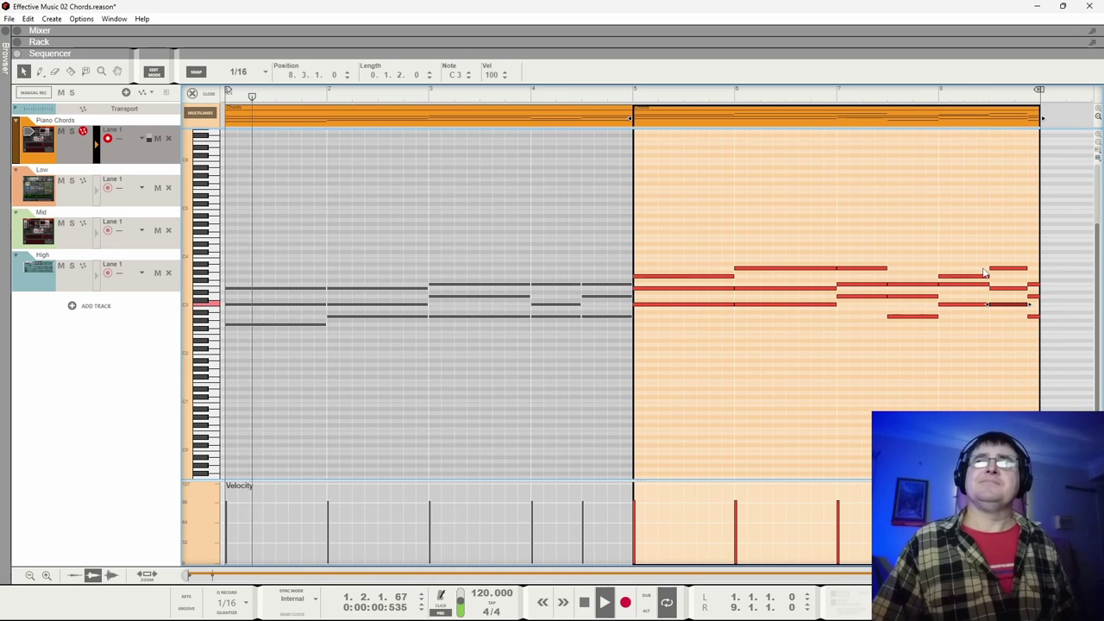
{"action": "key", "text": "space"}
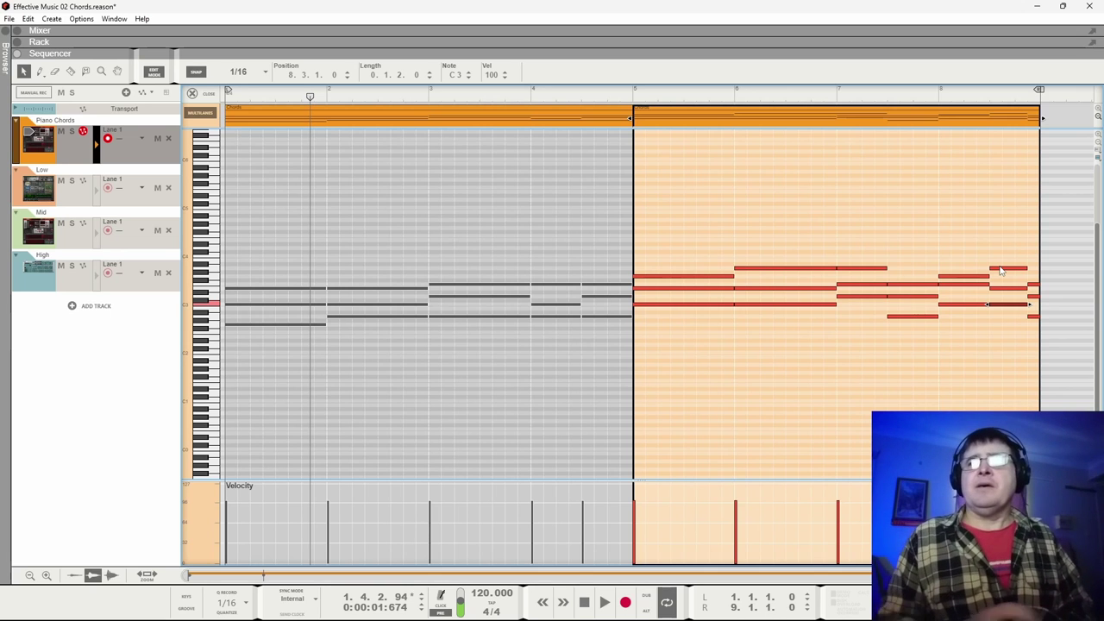
{"action": "left_click", "coordinate": [836, 97]}
{"action": "key", "text": "space"}
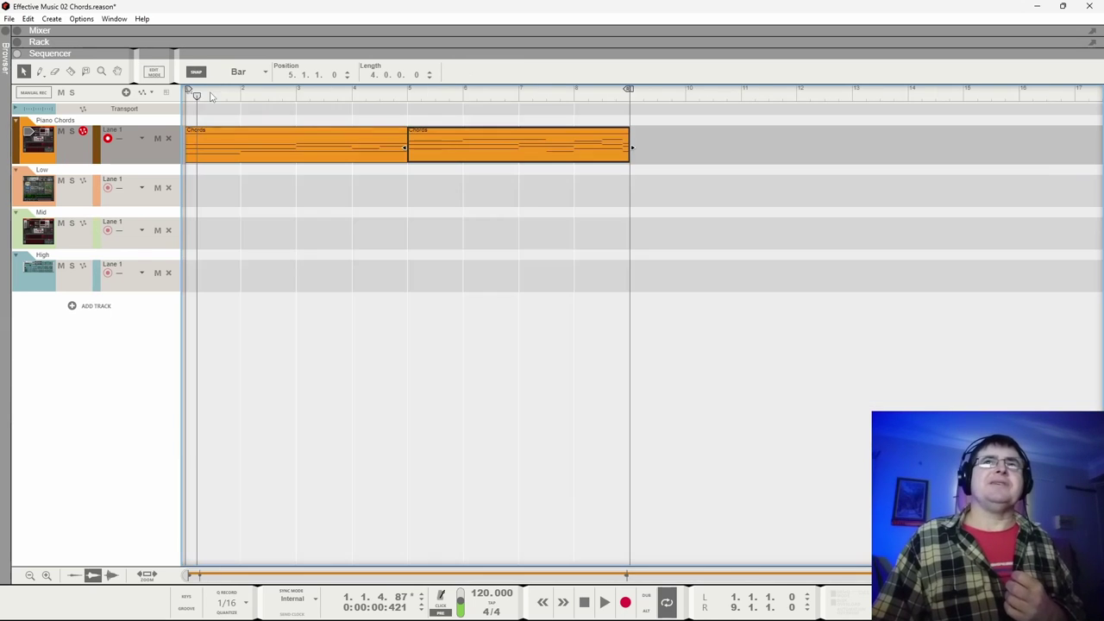
Copy the first Chords clip to the Low track and delete all its notes except the lowest of each chord
{"action": "left_click", "coordinate": [192, 93]}
{"action": "left_click", "coordinate": [305, 147]}
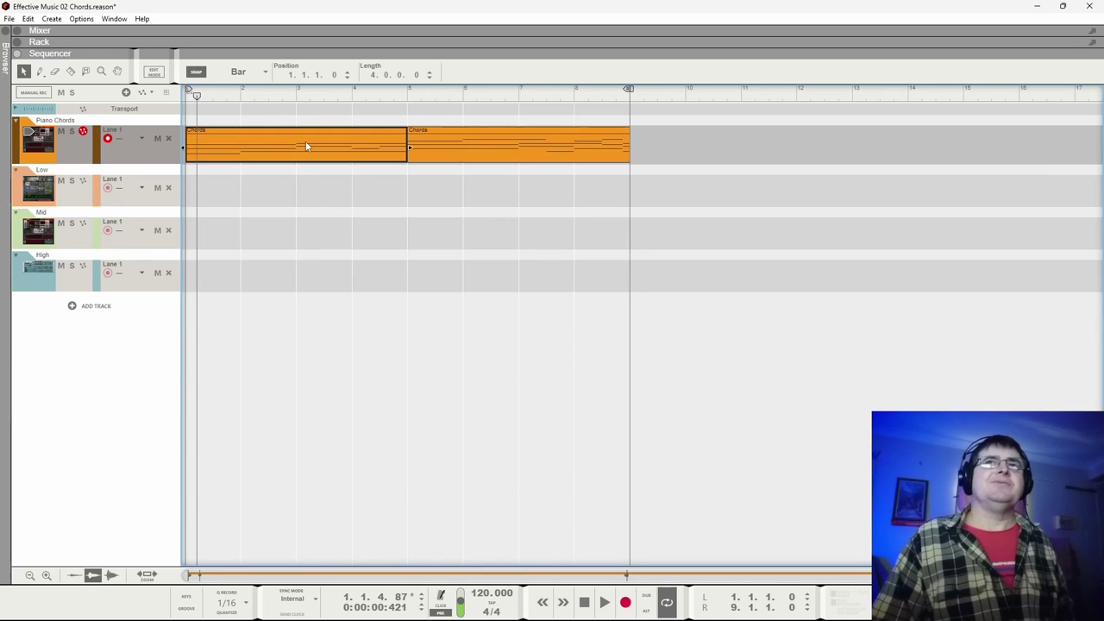
{"action": "left_click_drag", "start_coordinate": [305, 146], "coordinate": [287, 188]}
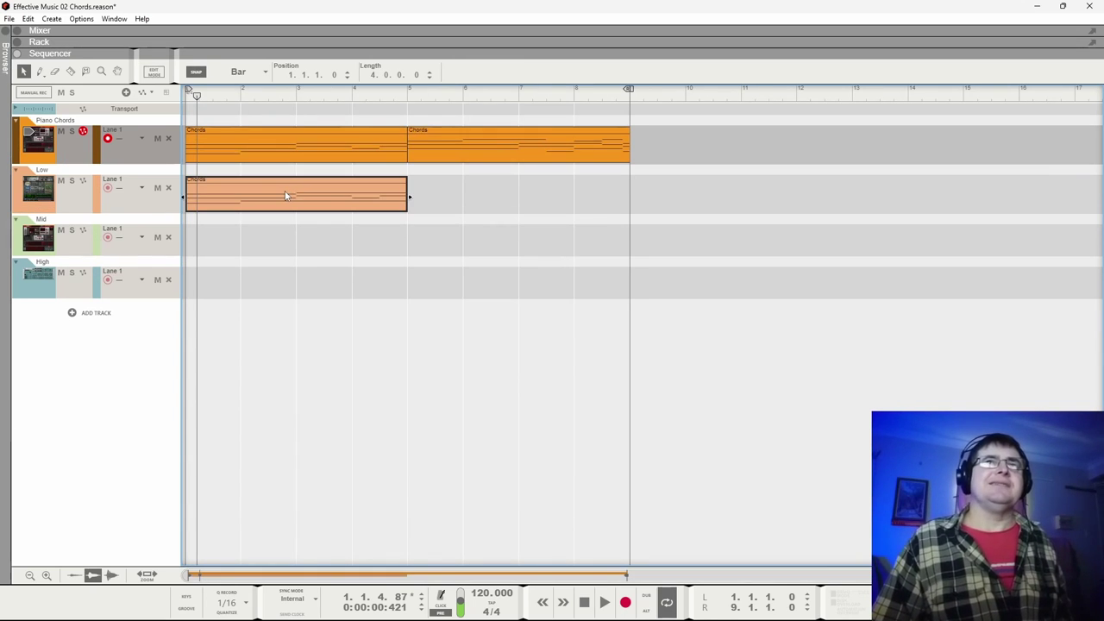
{"action": "double_click", "coordinate": [287, 196]}
{"action": "left_click_drag", "start_coordinate": [263, 284], "coordinate": [250, 372]}
{"action": "key", "text": "Delete"}
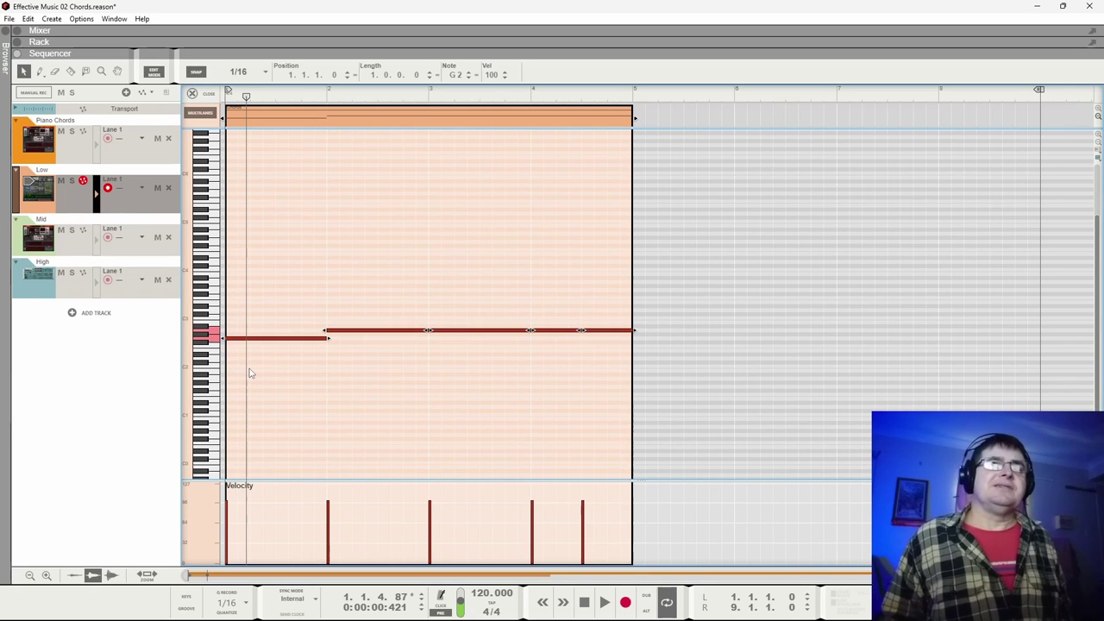
Transpose the Low clip's notes down one octave so they start on G1, and return to the arrangement
{"action": "key", "text": "shift+Down"}
{"action": "key", "text": "shift+Down"}
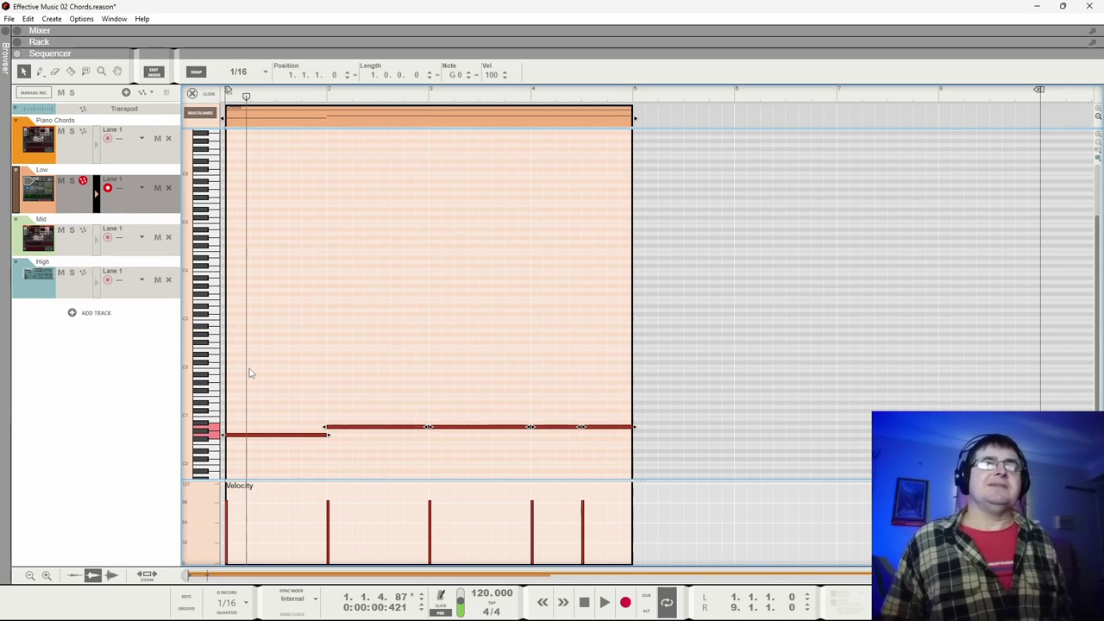
{"action": "key", "text": "shift+Up"}
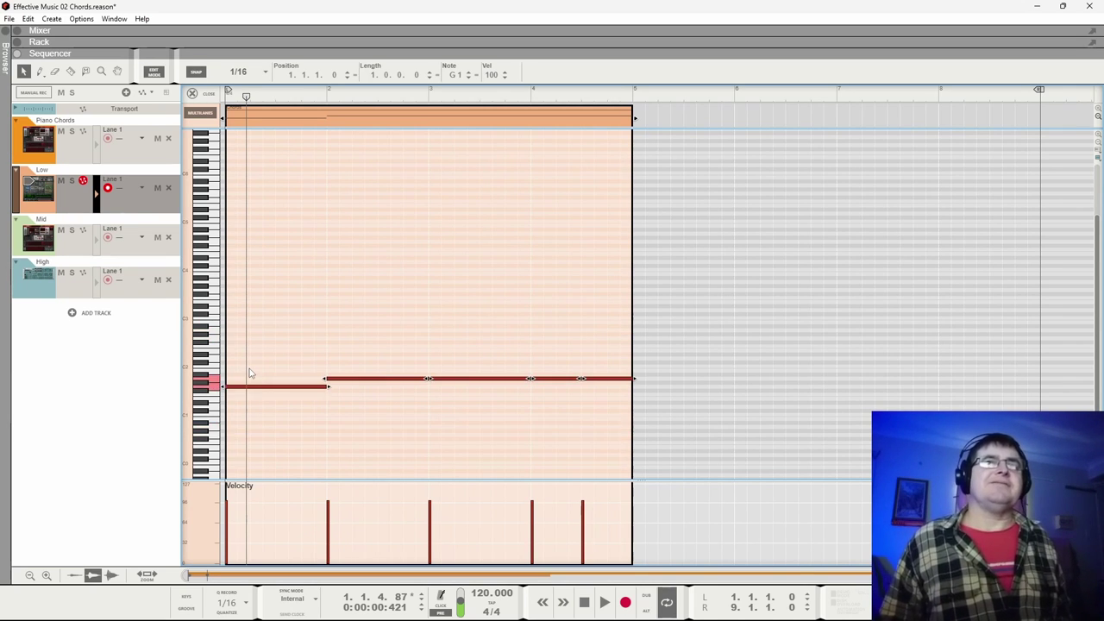
{"action": "left_click", "coordinate": [99, 155]}
{"action": "key", "text": "Tab"}
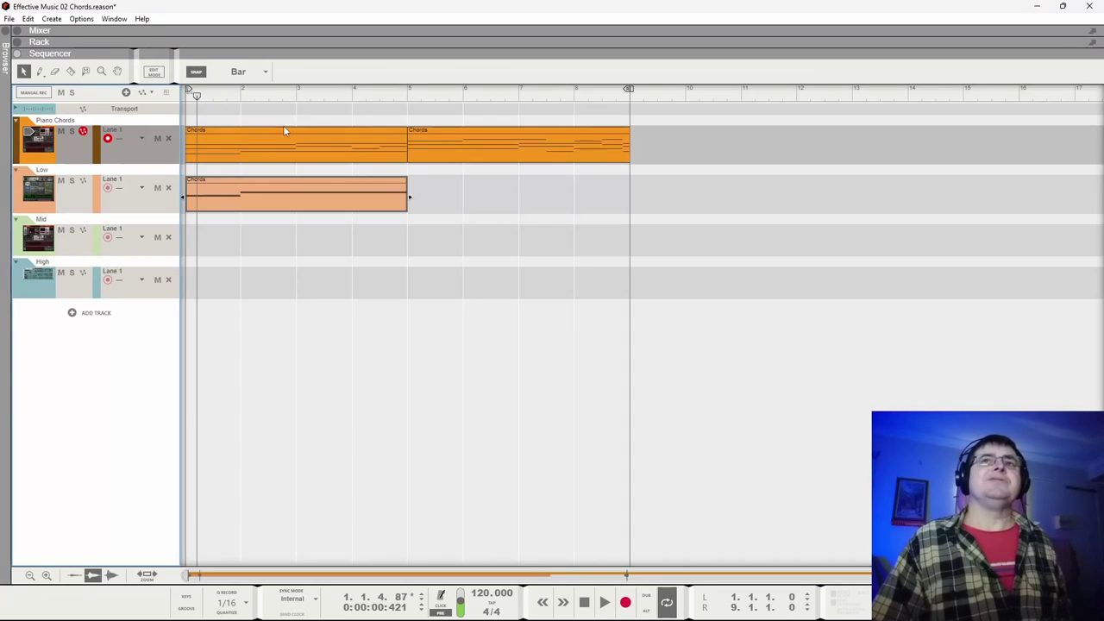
Copy the first Chords clip to the Mid track and delete the lowest and highest notes, keeping each chord's middle note
{"action": "left_click", "coordinate": [285, 143]}
{"action": "left_click_drag", "start_coordinate": [280, 196], "coordinate": [271, 242]}
{"action": "double_click", "coordinate": [271, 241]}
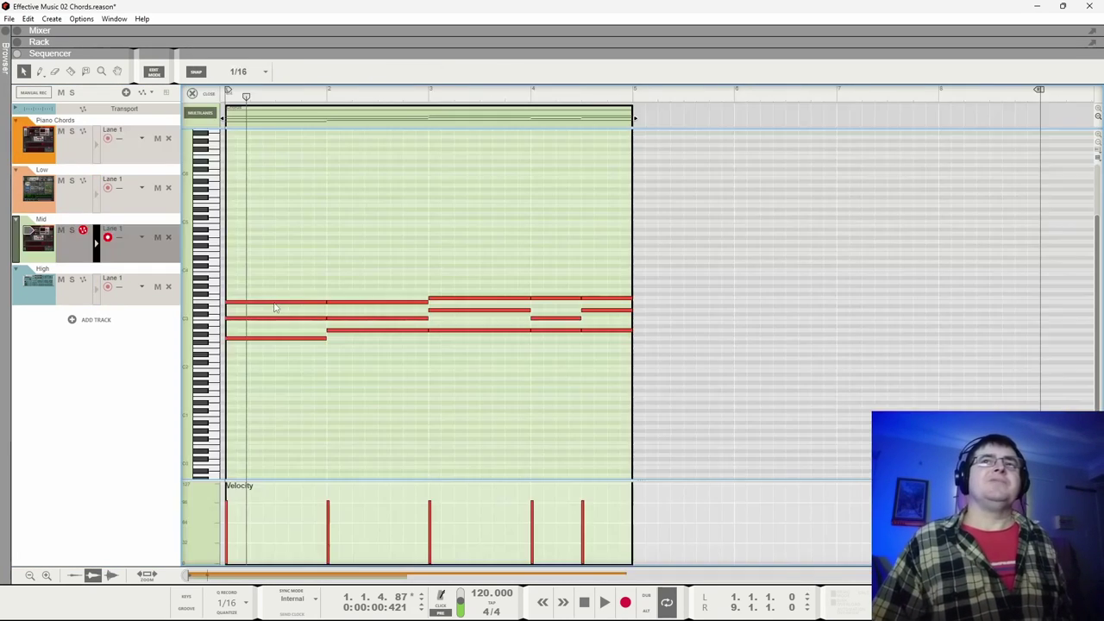
{"action": "left_click_drag", "start_coordinate": [302, 328], "coordinate": [595, 365]}
{"action": "key", "text": "Delete"}
{"action": "left_click_drag", "start_coordinate": [283, 289], "coordinate": [354, 314]}
{"action": "key", "text": "Delete"}
{"action": "left_click_drag", "start_coordinate": [464, 276], "coordinate": [606, 306]}
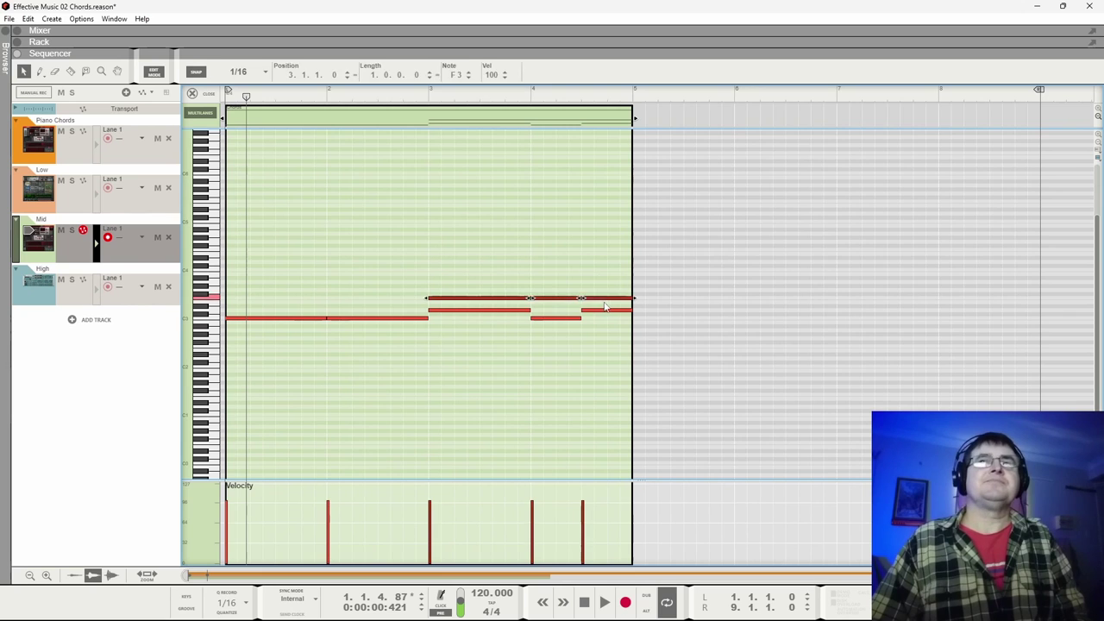
{"action": "key", "text": "Delete"}
{"action": "left_click", "coordinate": [192, 92]}
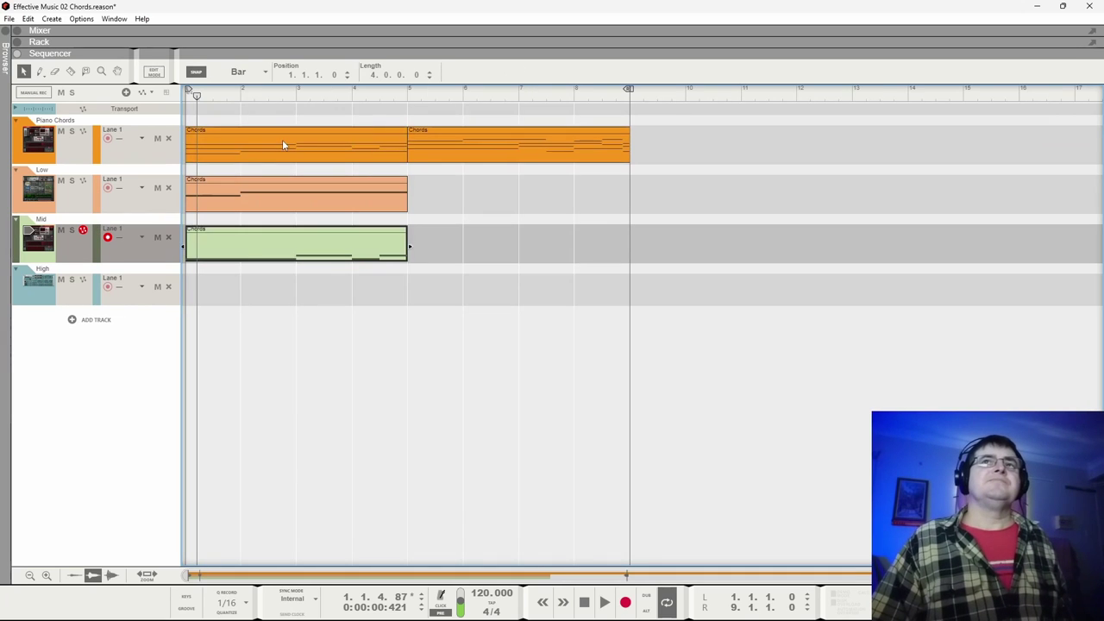
Copy the first Chords clip to the High track and delete the lower notes, keeping each chord's top note
{"action": "left_click_drag", "start_coordinate": [282, 140], "coordinate": [259, 288]}
{"action": "double_click", "coordinate": [259, 288]}
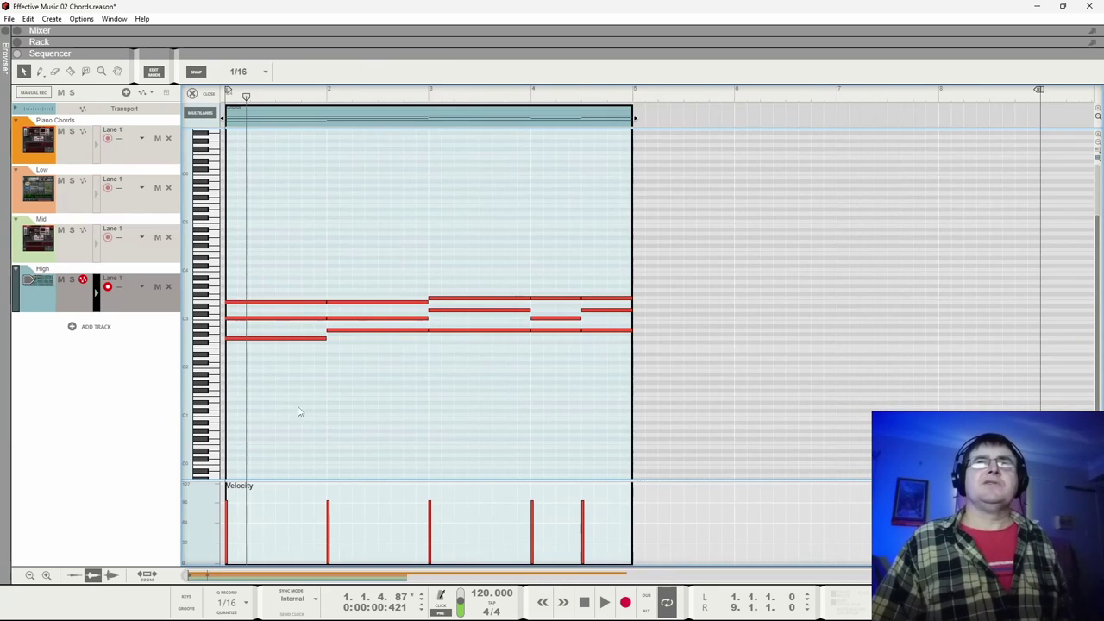
{"action": "left_click_drag", "start_coordinate": [269, 374], "coordinate": [635, 345]}
{"action": "key", "text": "Delete"}
{"action": "key", "text": "Delete"}
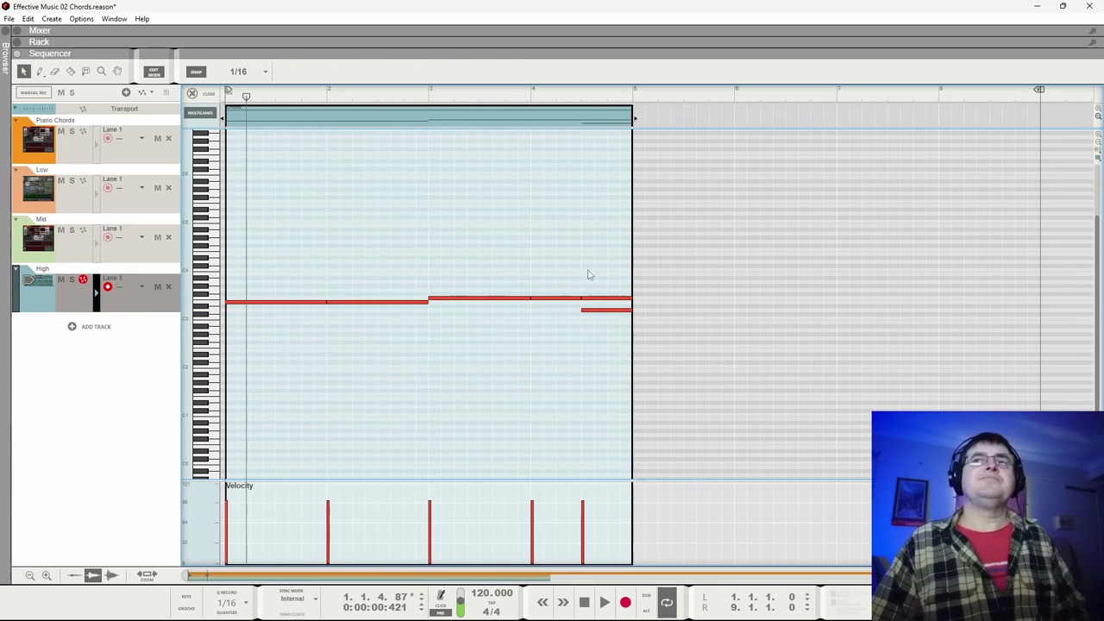
{"action": "left_click_drag", "start_coordinate": [577, 305], "coordinate": [589, 342]}
{"action": "key", "text": "Delete"}
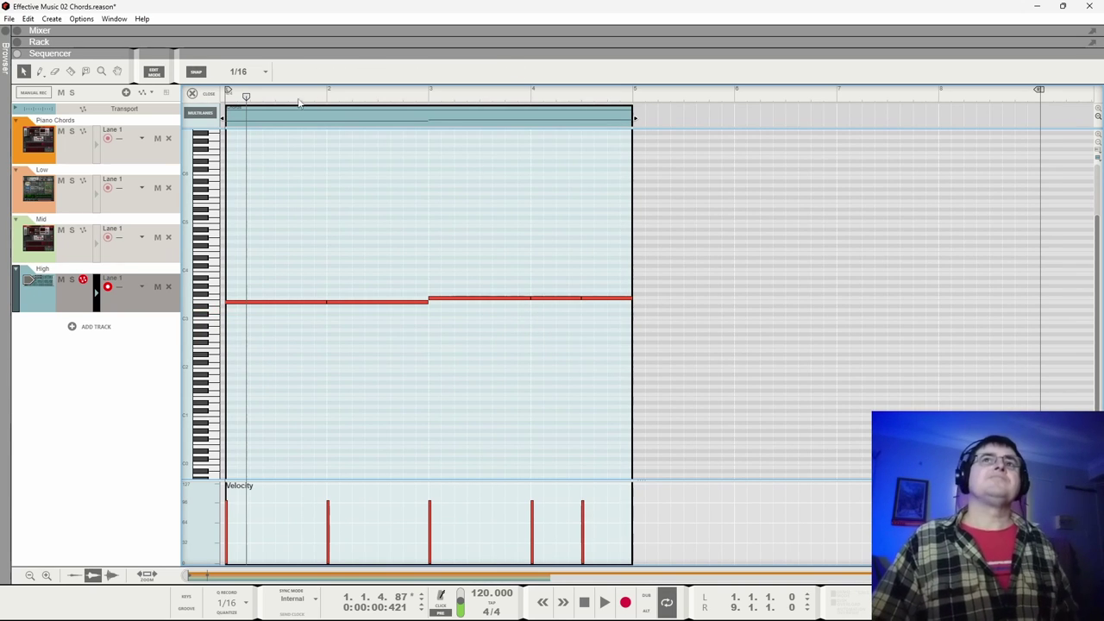
Play the Low, Mid and High parts with the Piano Chords track muted, and select all notes of the High clip
{"action": "key", "text": "space"}
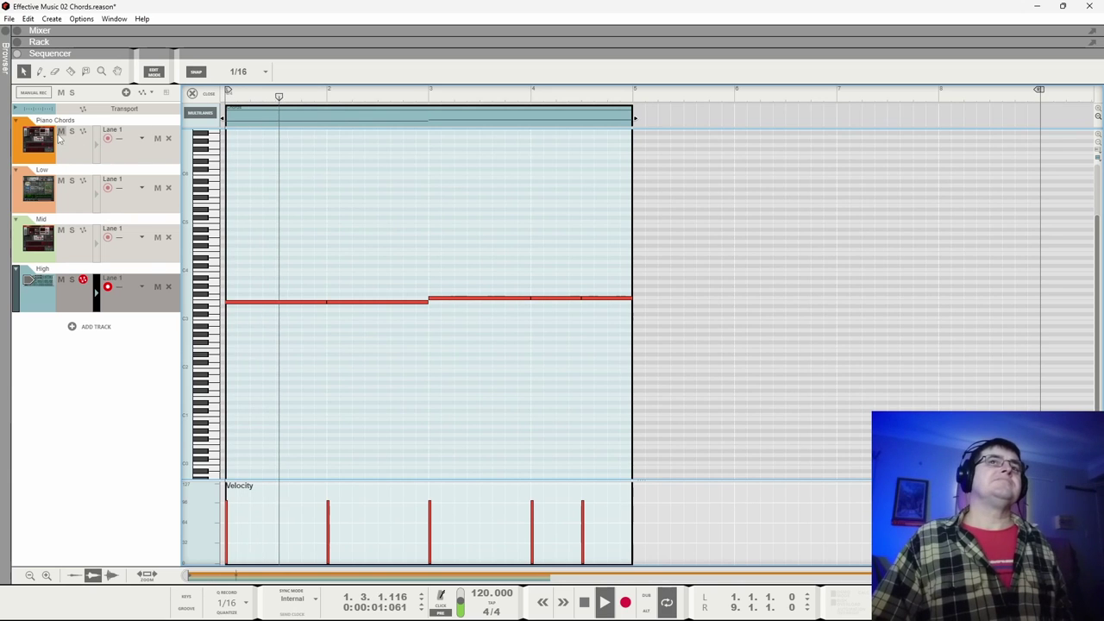
{"action": "left_click", "coordinate": [60, 132]}
{"action": "key", "text": "ctrl+1"}
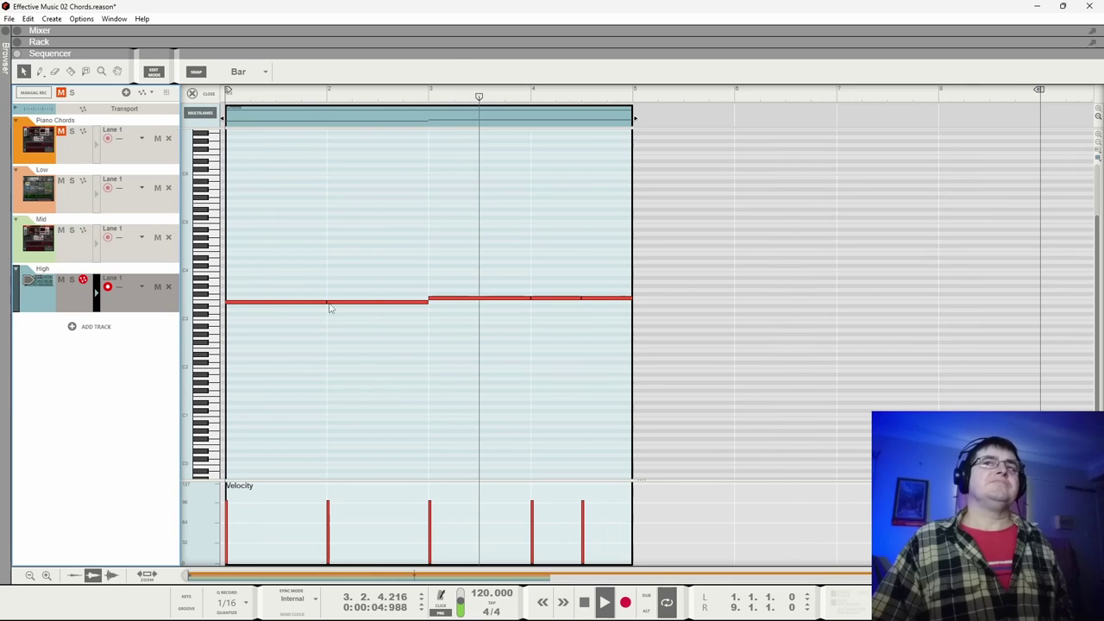
{"action": "key", "text": "ctrl+a"}
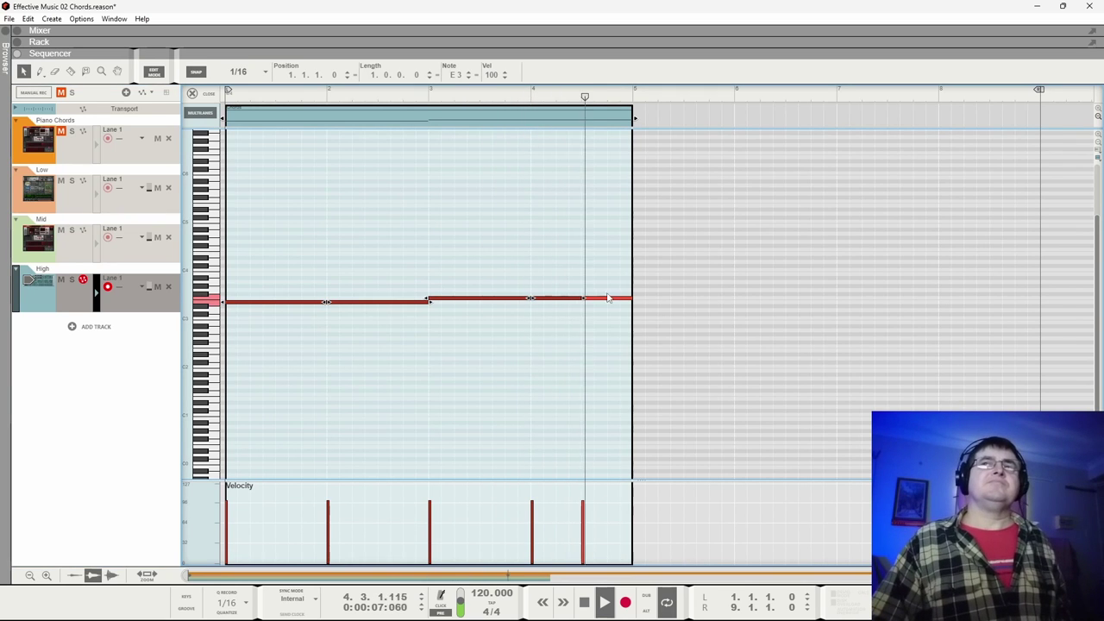
{"action": "left_click_drag", "start_coordinate": [616, 276], "coordinate": [301, 340]}
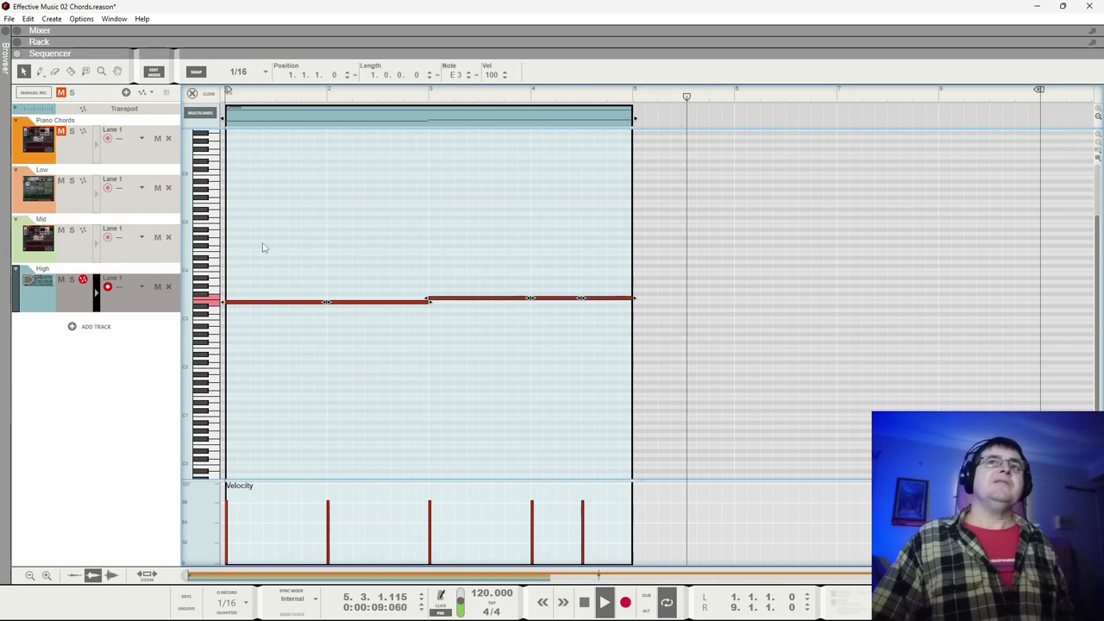
{"action": "key", "text": "ctrl+e"}
{"action": "key", "text": "space"}
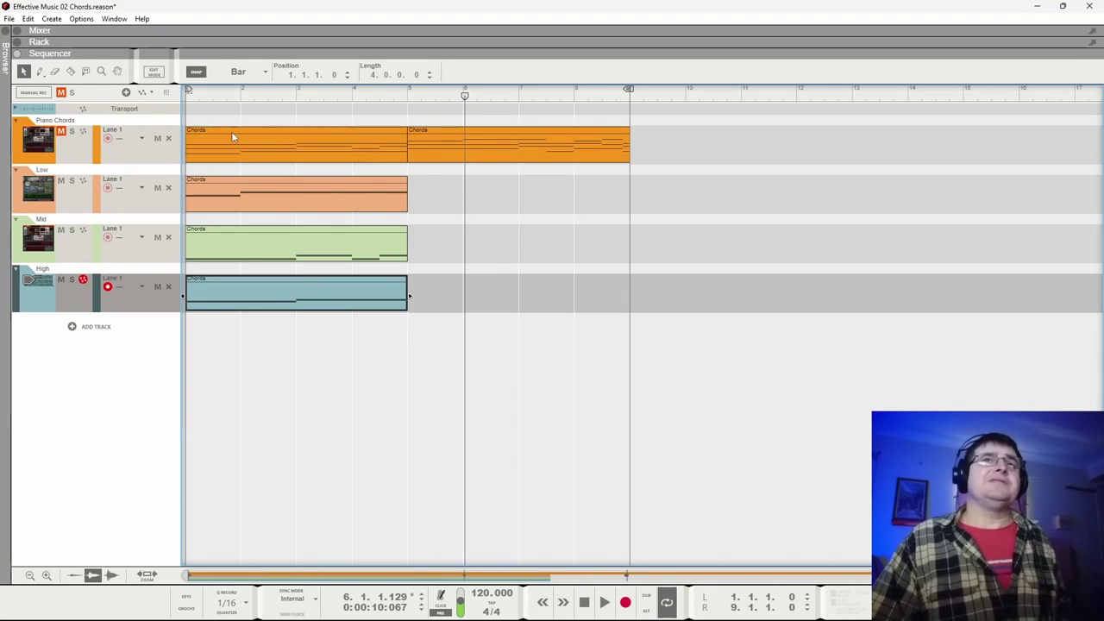
{"action": "left_click", "coordinate": [61, 131]}
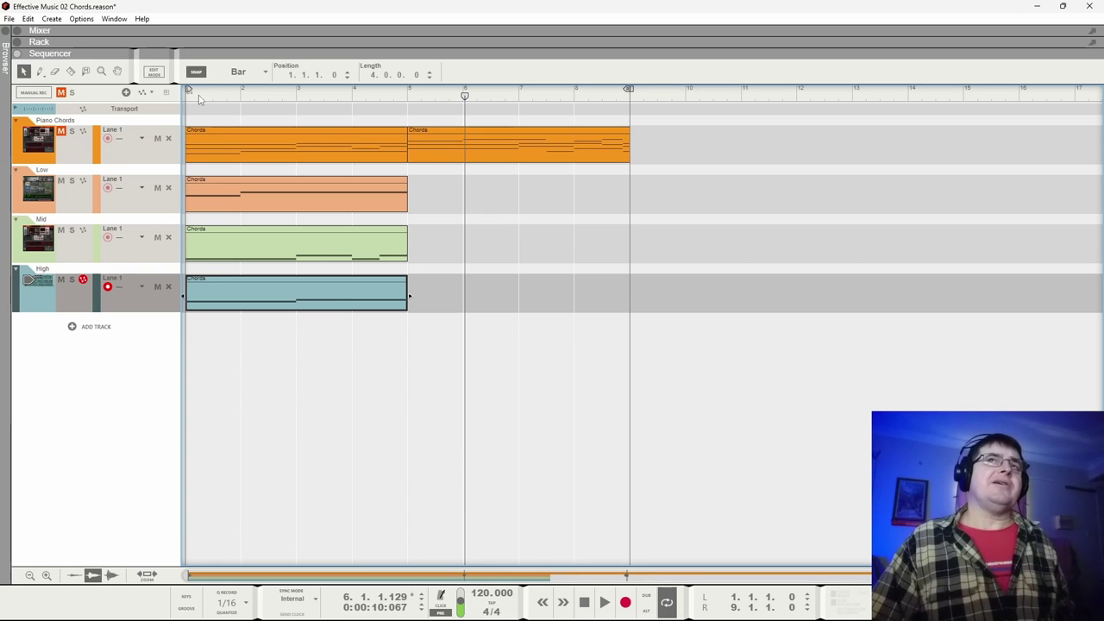
Unmute the Piano Chords track and play it together with the Low, Mid and High parts from the song start
{"action": "key", "text": "Home"}
{"action": "left_click", "coordinate": [61, 131]}
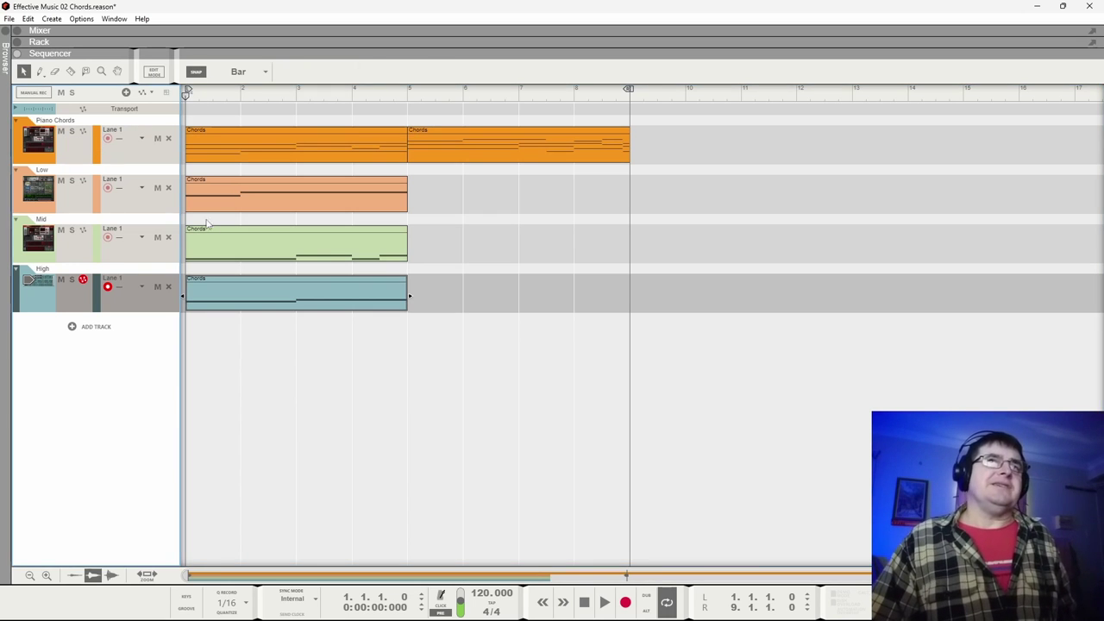
{"action": "key", "text": "space"}
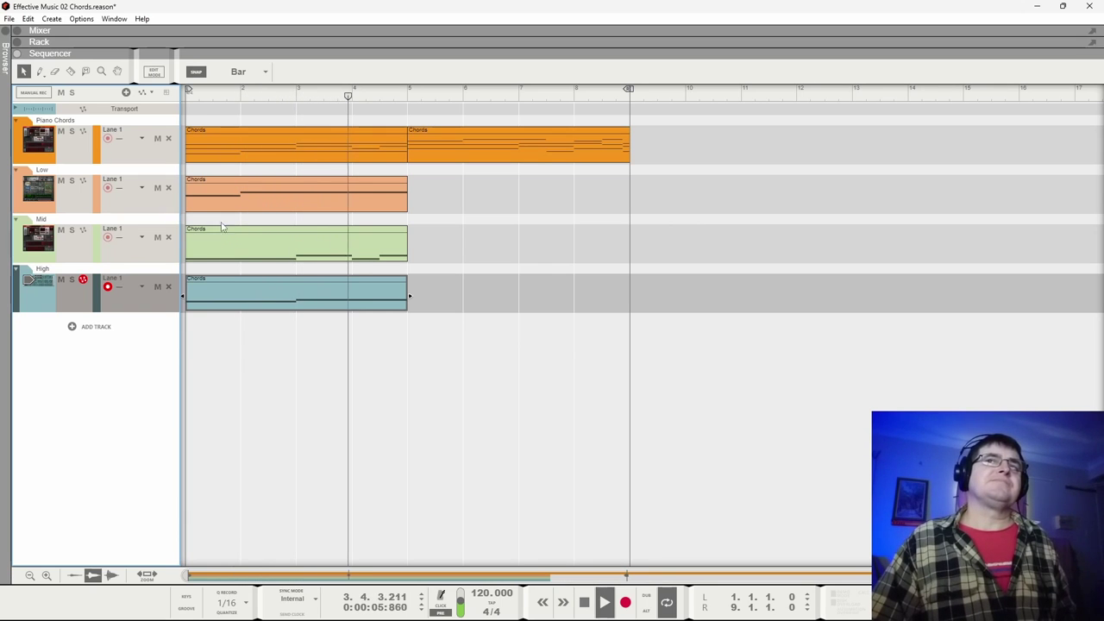
{"action": "key", "text": "space"}
Make Mid the active track, select the first Piano Chords clip, and briefly resume playback of all four tracks
{"action": "left_click", "coordinate": [256, 147]}
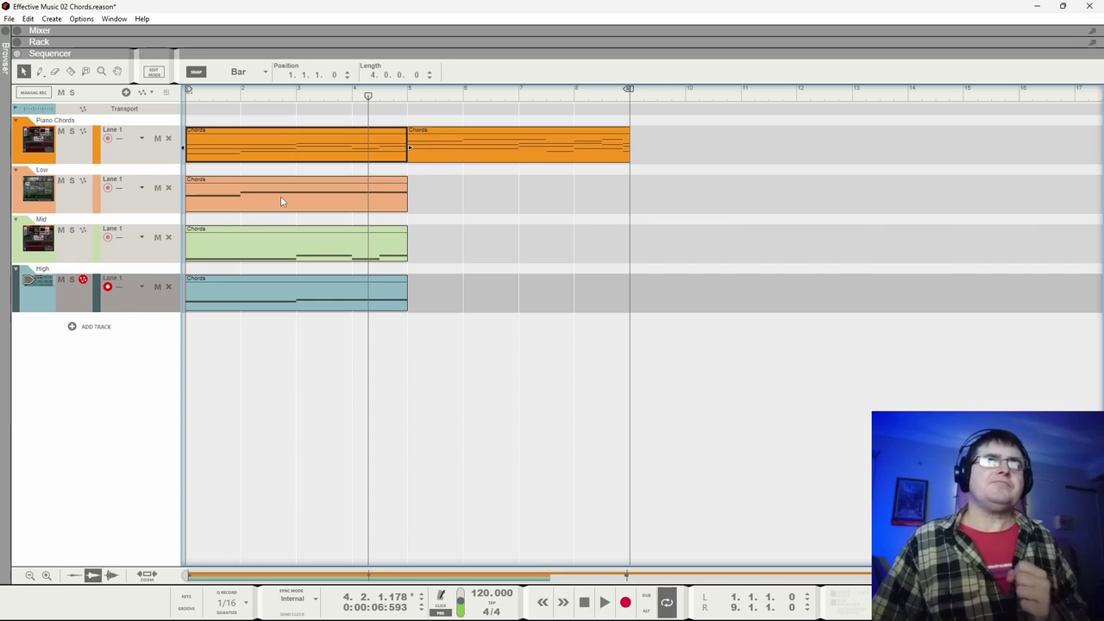
{"action": "left_click", "coordinate": [34, 242]}
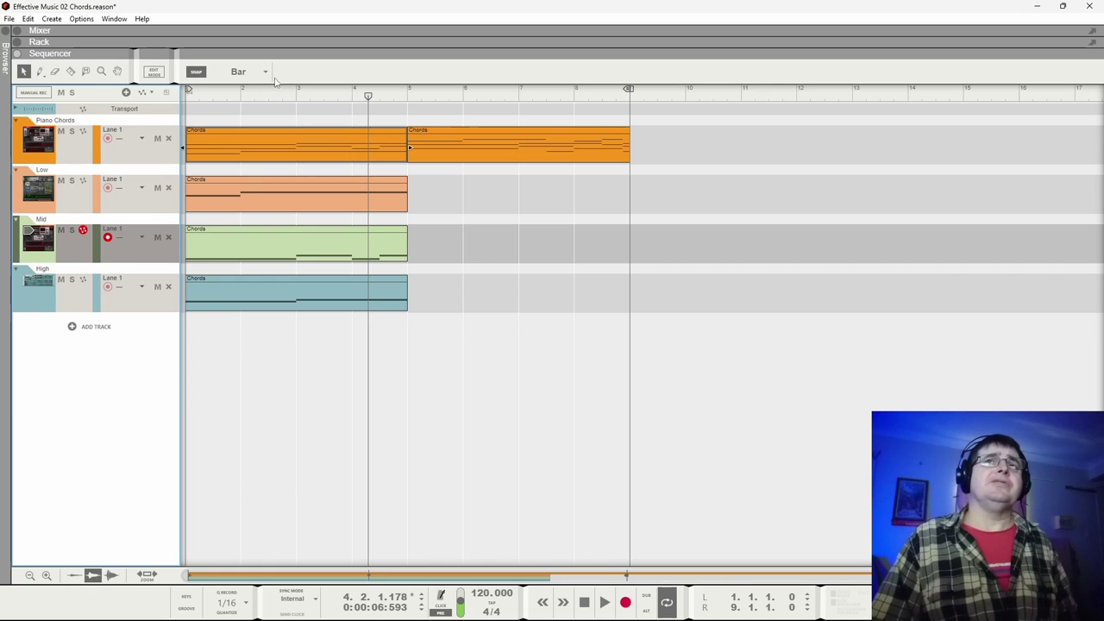
{"action": "left_click", "coordinate": [204, 147]}
{"action": "key", "text": "space"}
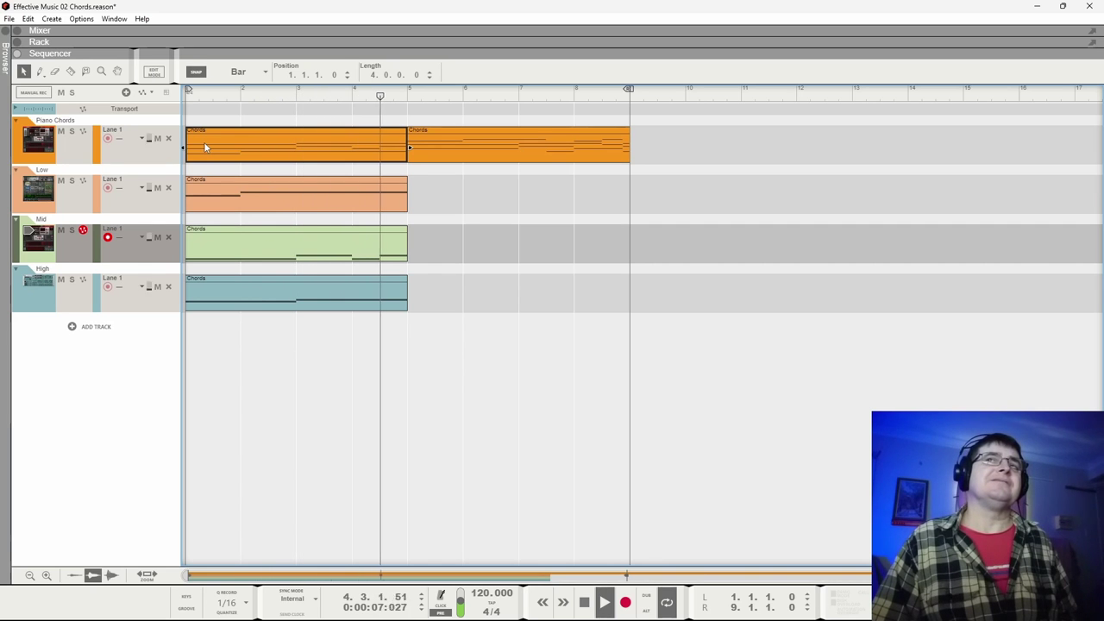
{"action": "key", "text": "space"}
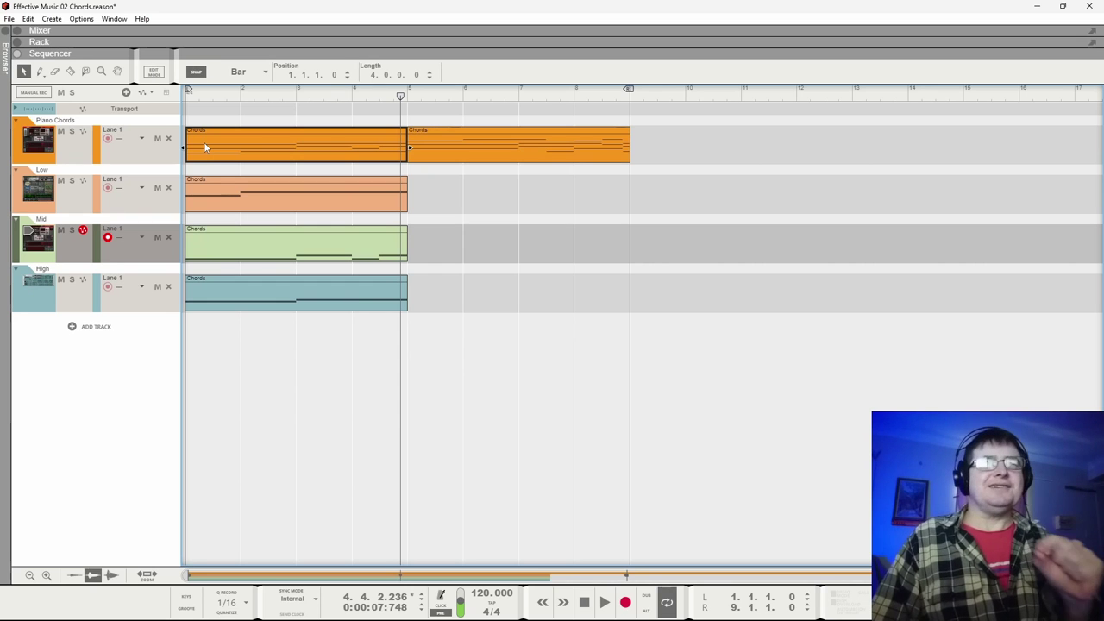